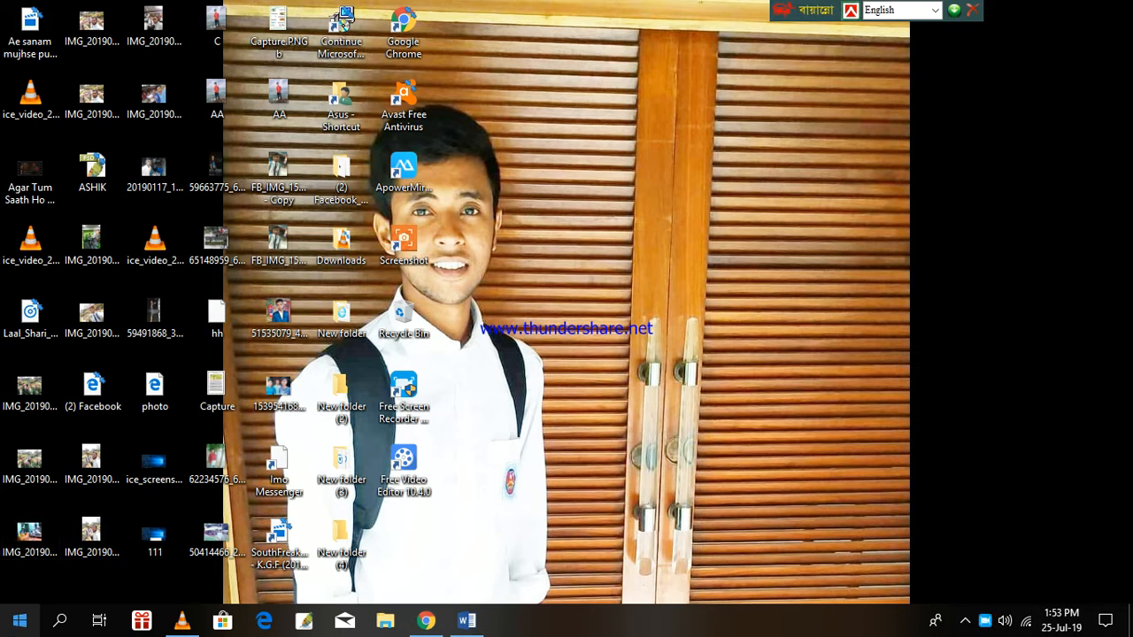
Step: Launch Word 2013, start a blank document (Document3), and maximize its window
left_click(19, 620)
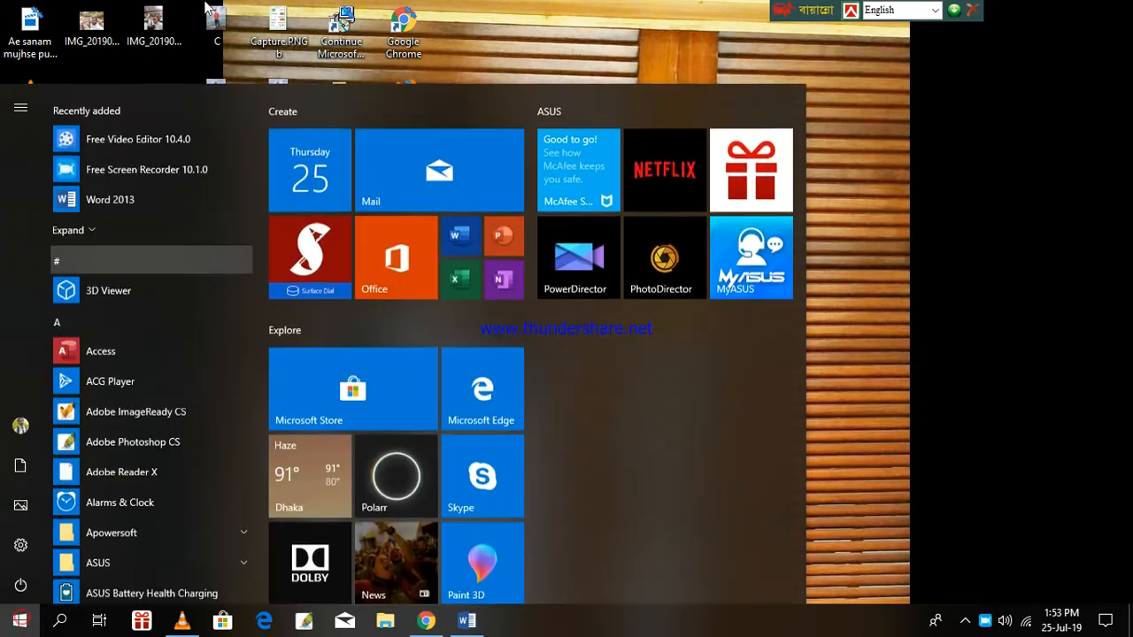
left_click(147, 193)
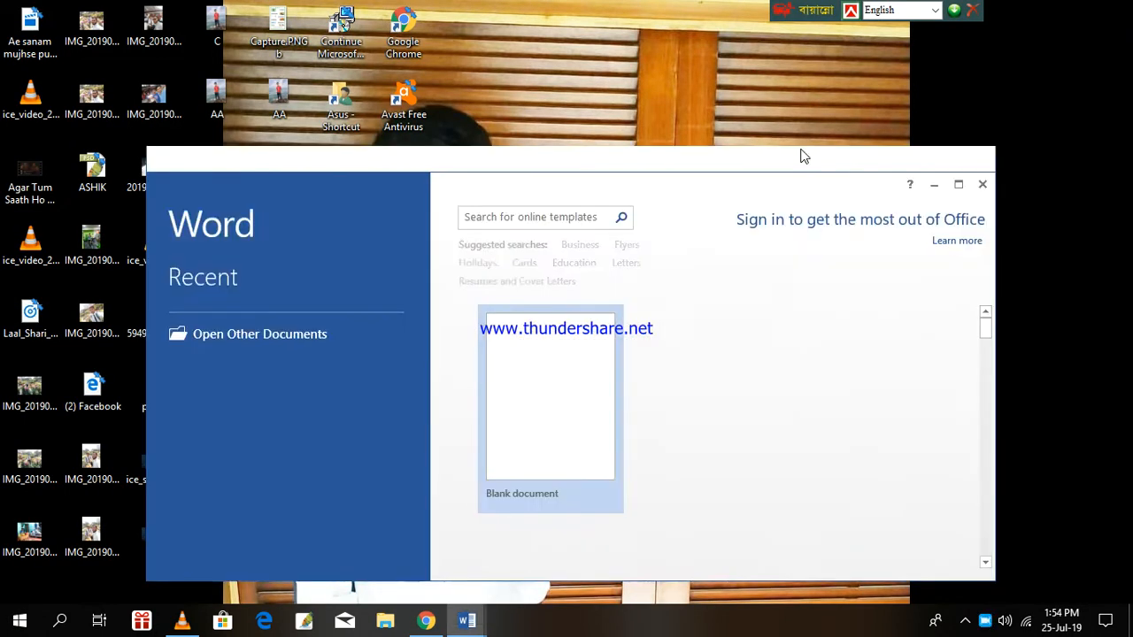
left_click(501, 384)
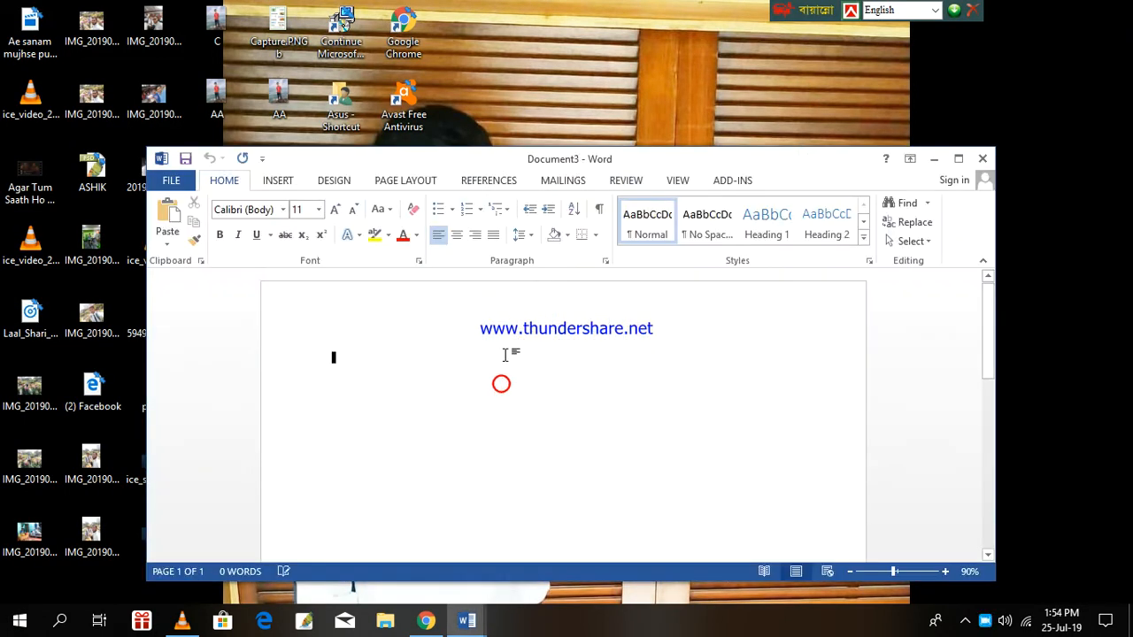
left_click(957, 159)
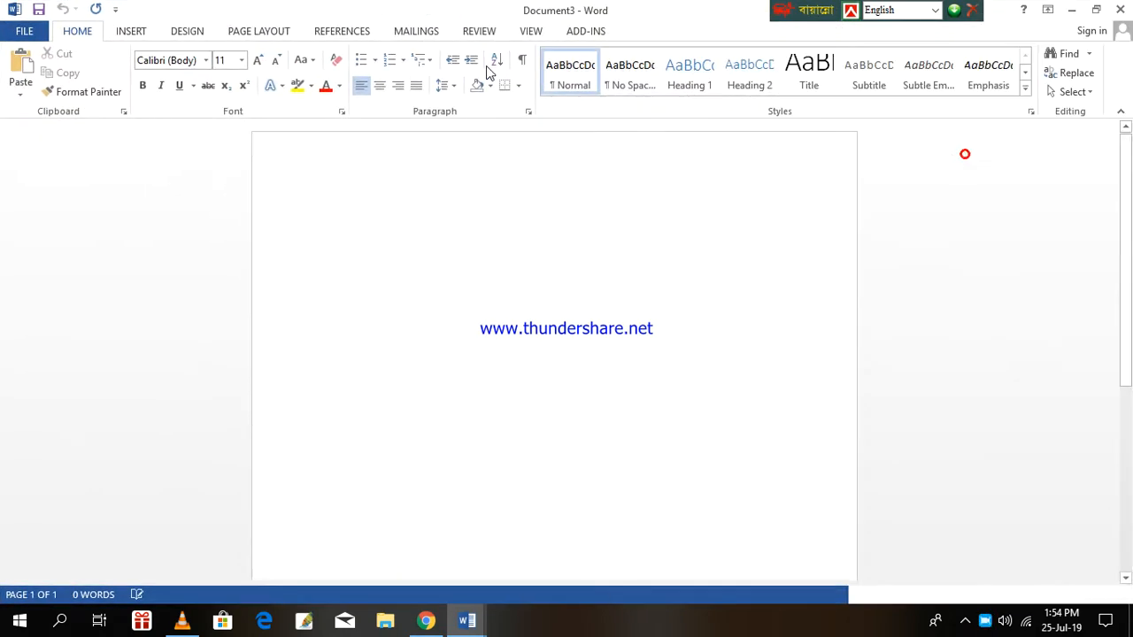
left_click(1097, 11)
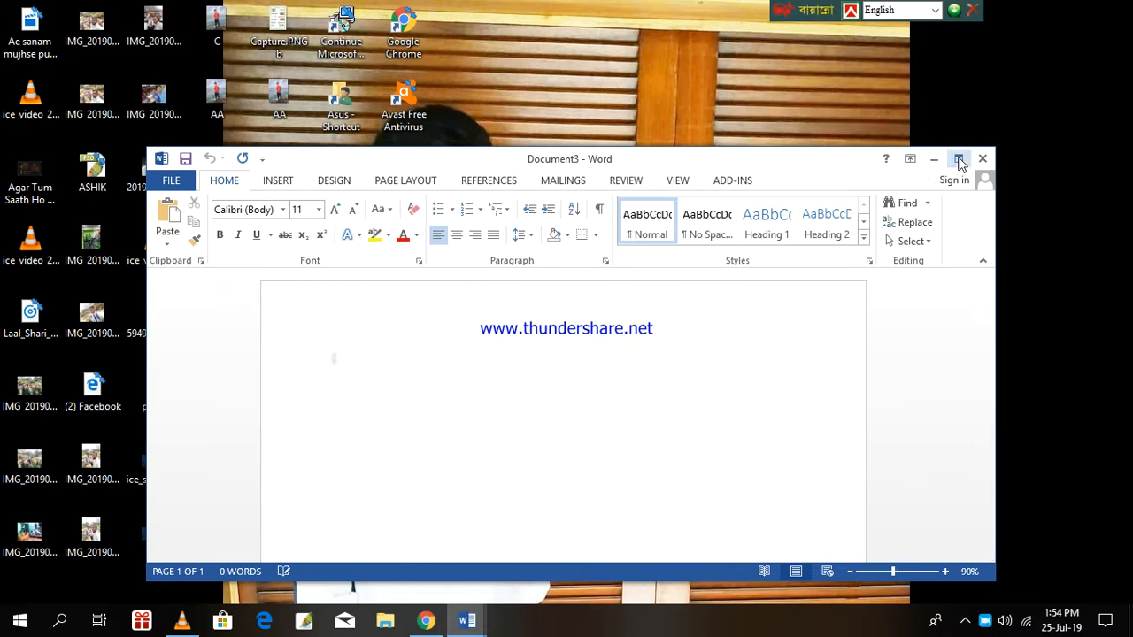
left_click(958, 157)
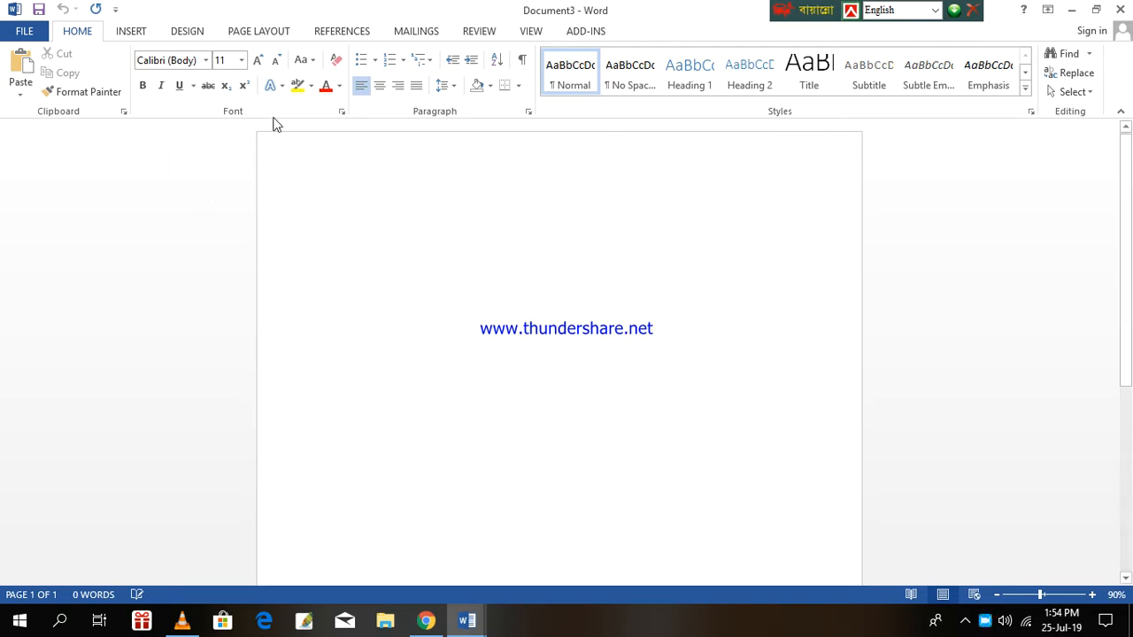
Step: Bring the text-filled Document2 to the front with its Page Layout options showing
left_click(277, 34)
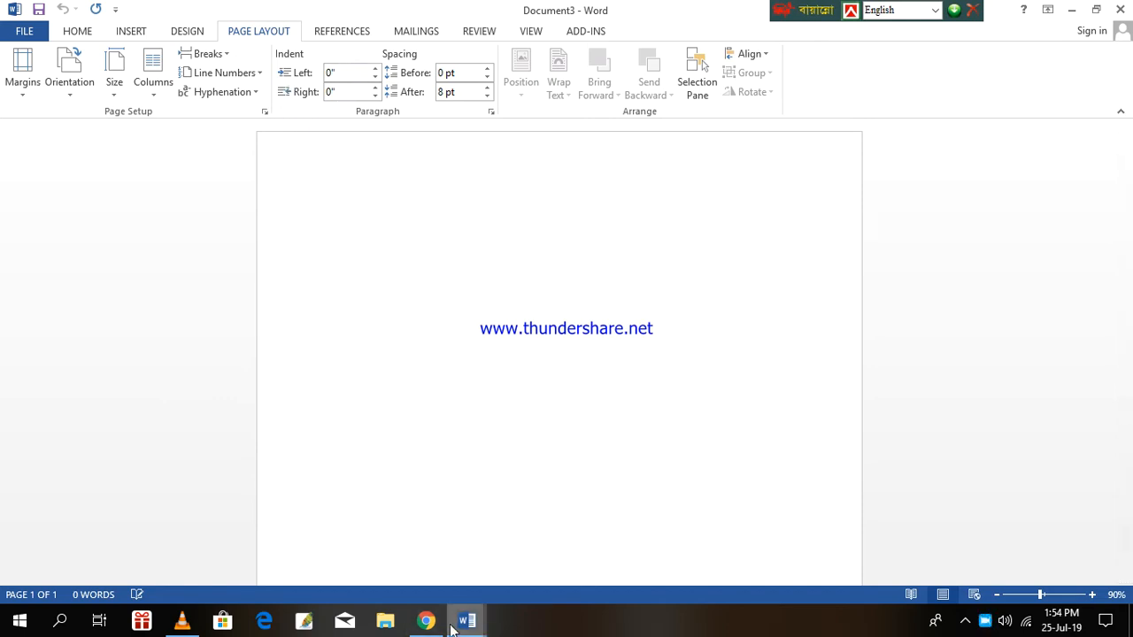
mouse_move(458, 627)
left_click(355, 518)
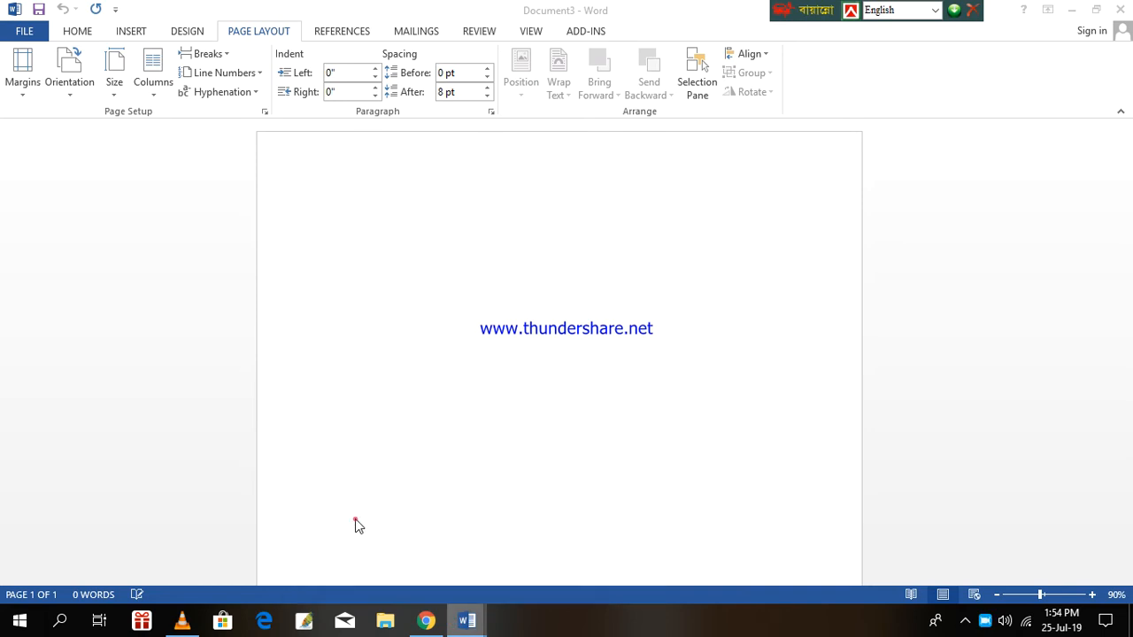
scroll(512, 343, "down", 5)
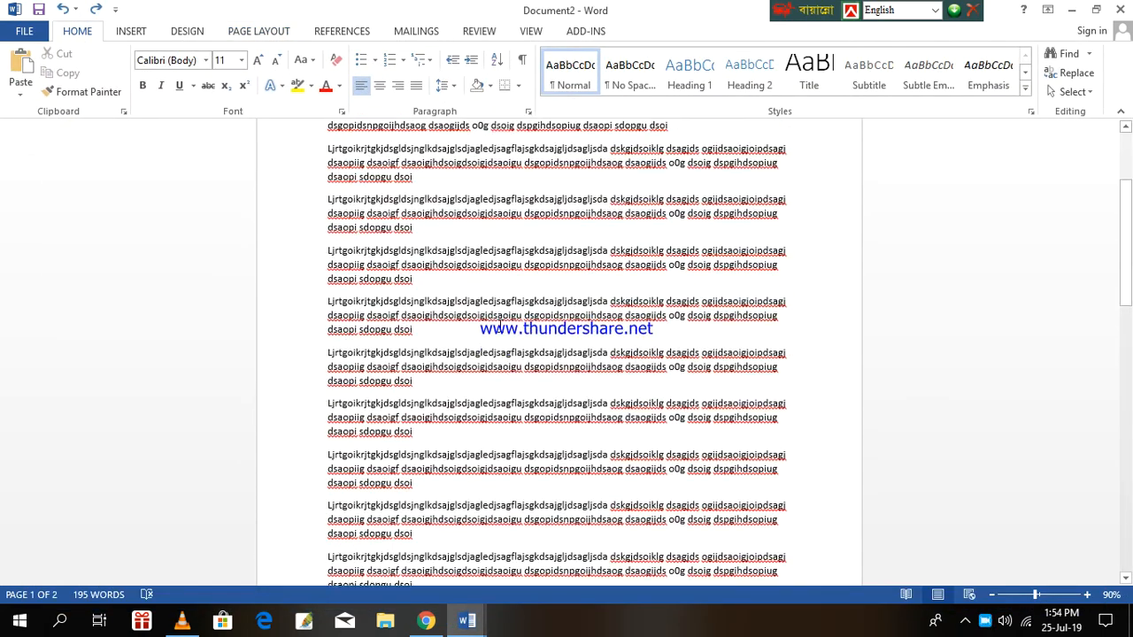
scroll(500, 327, "up", 5)
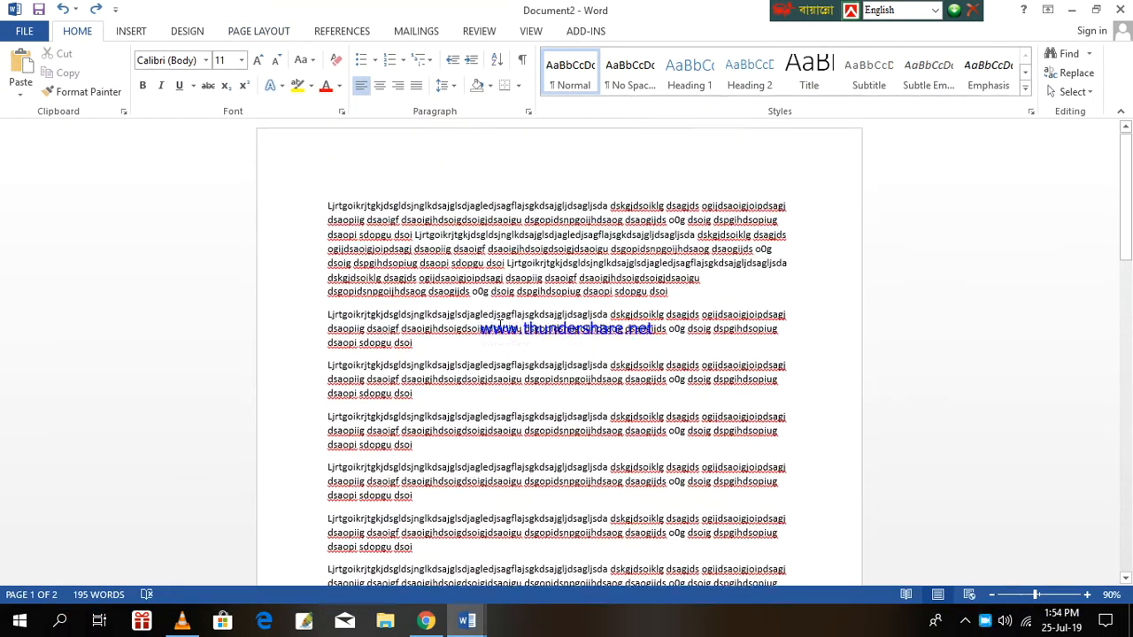
left_click(260, 32)
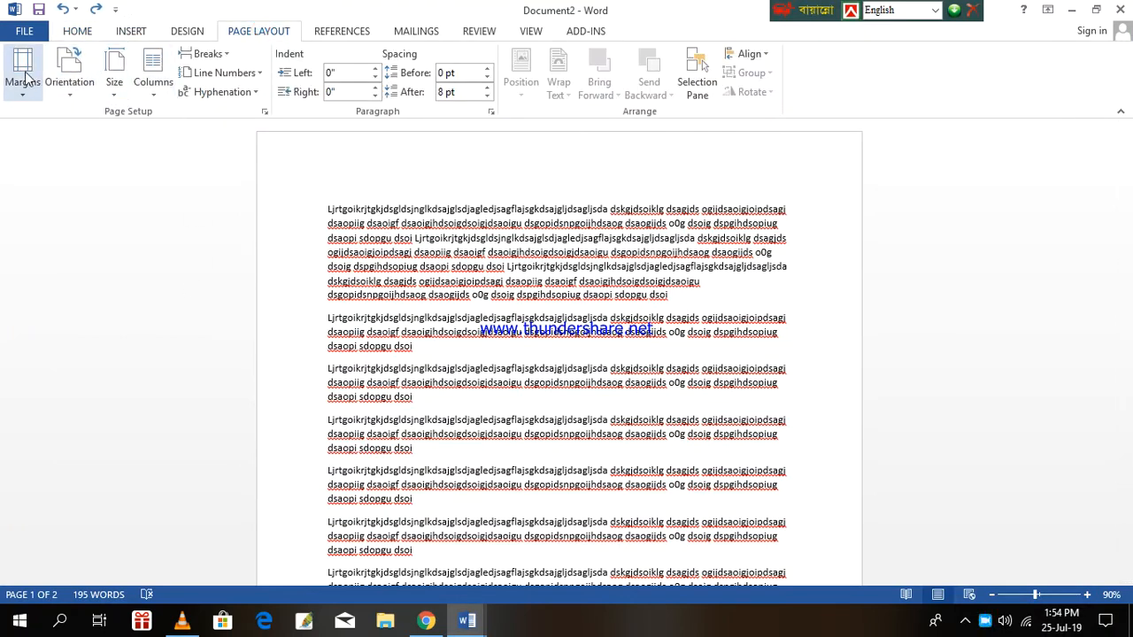
left_click(71, 78)
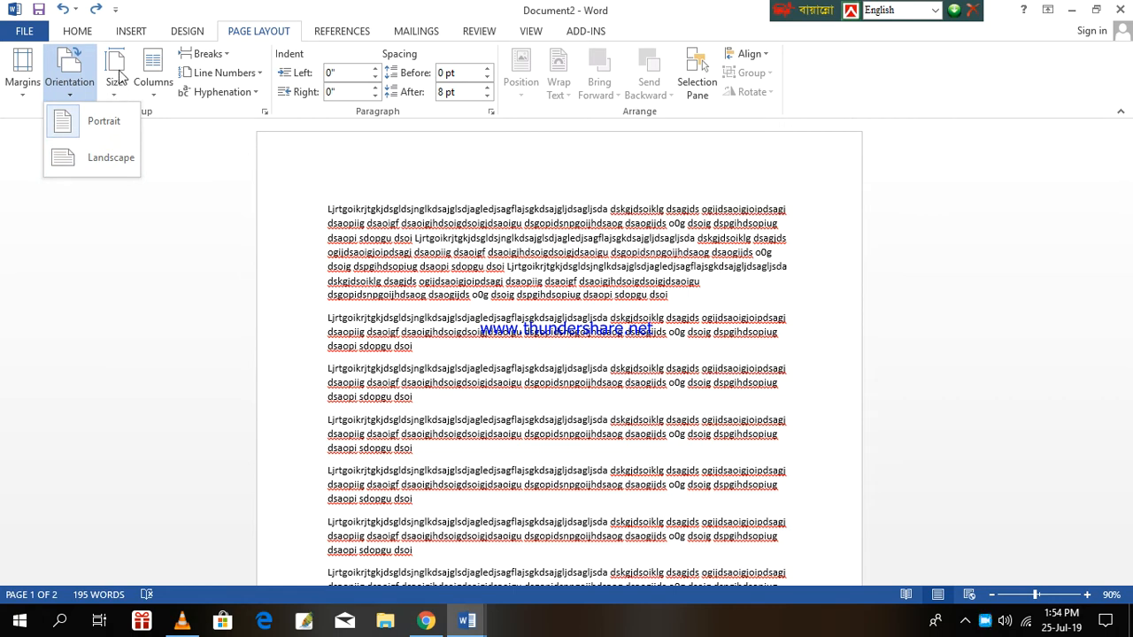
left_click(120, 76)
left_click(157, 56)
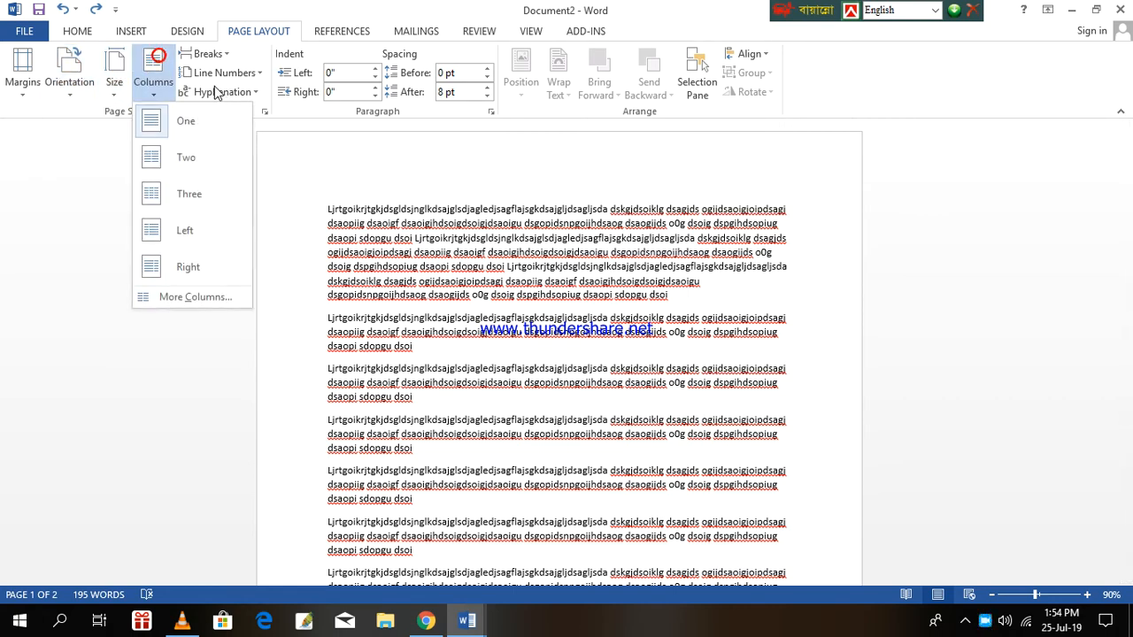
left_click(300, 193)
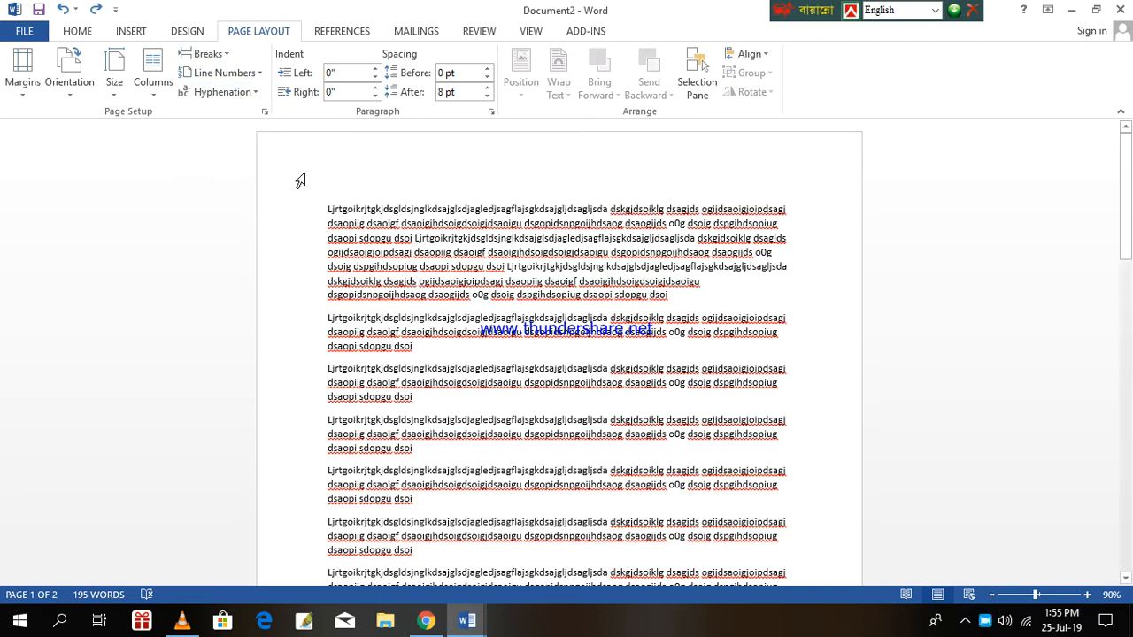
Step: Give Document2 Narrow 0.5-inch margins and landscape page orientation
left_click(23, 66)
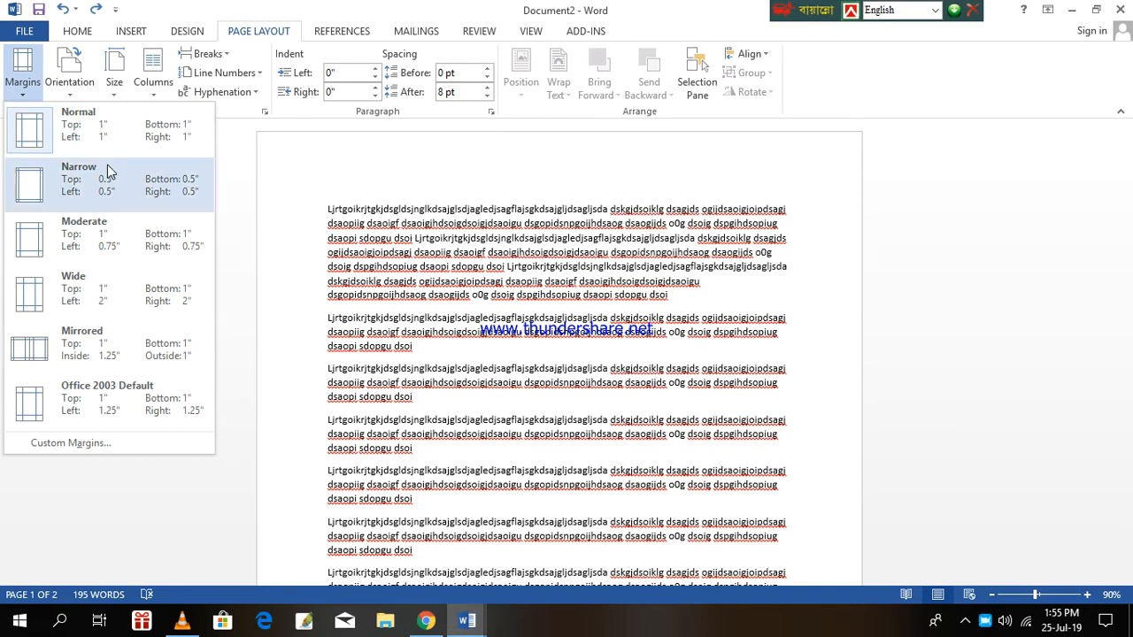
left_click(144, 209)
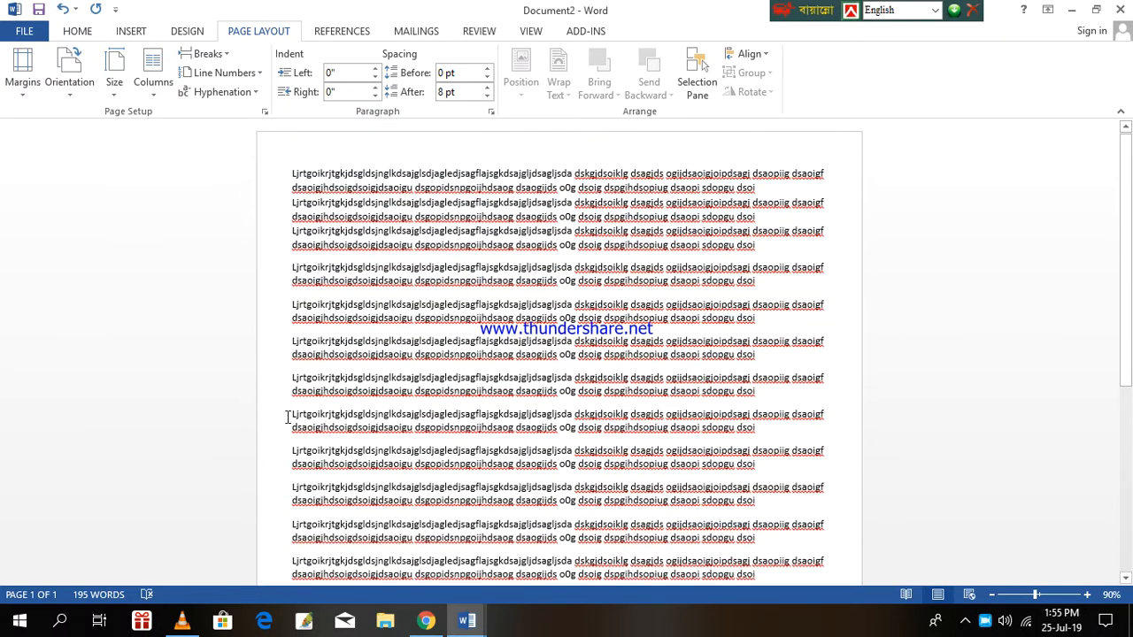
left_click(74, 77)
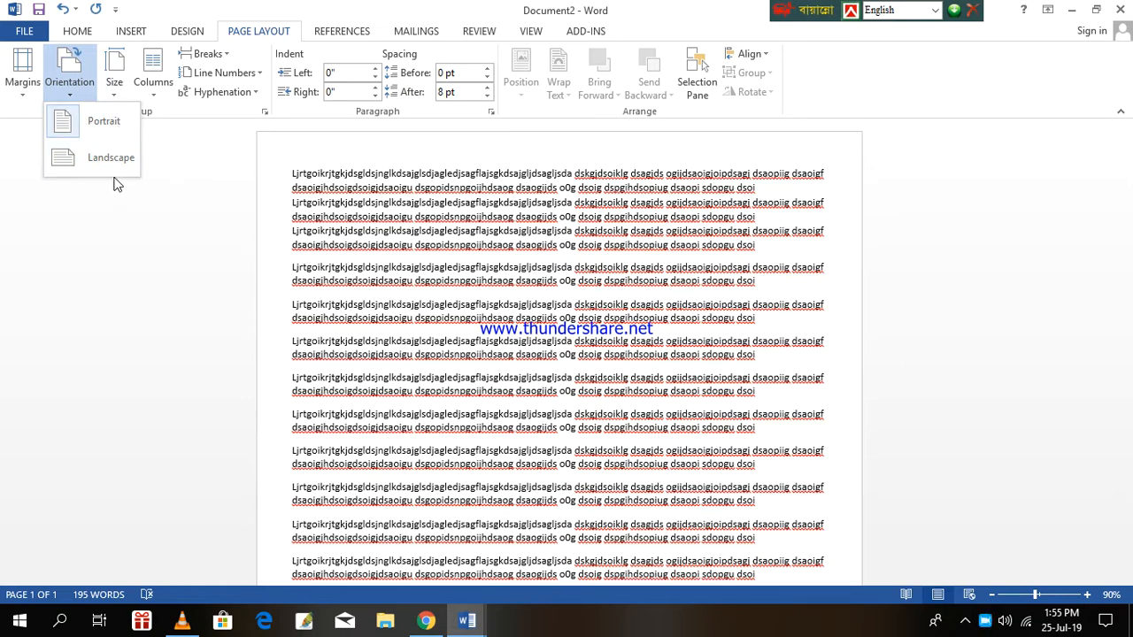
left_click(79, 168)
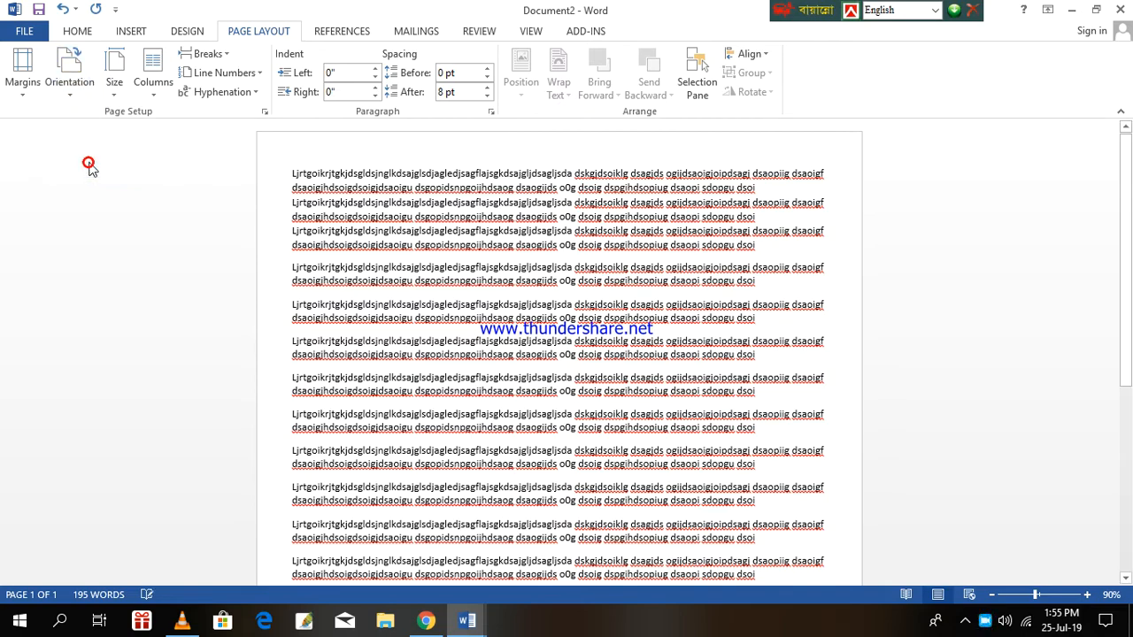
Step: Reapply landscape orientation to Document2 and bring up the Columns choices
scroll(296, 239, "up", 1)
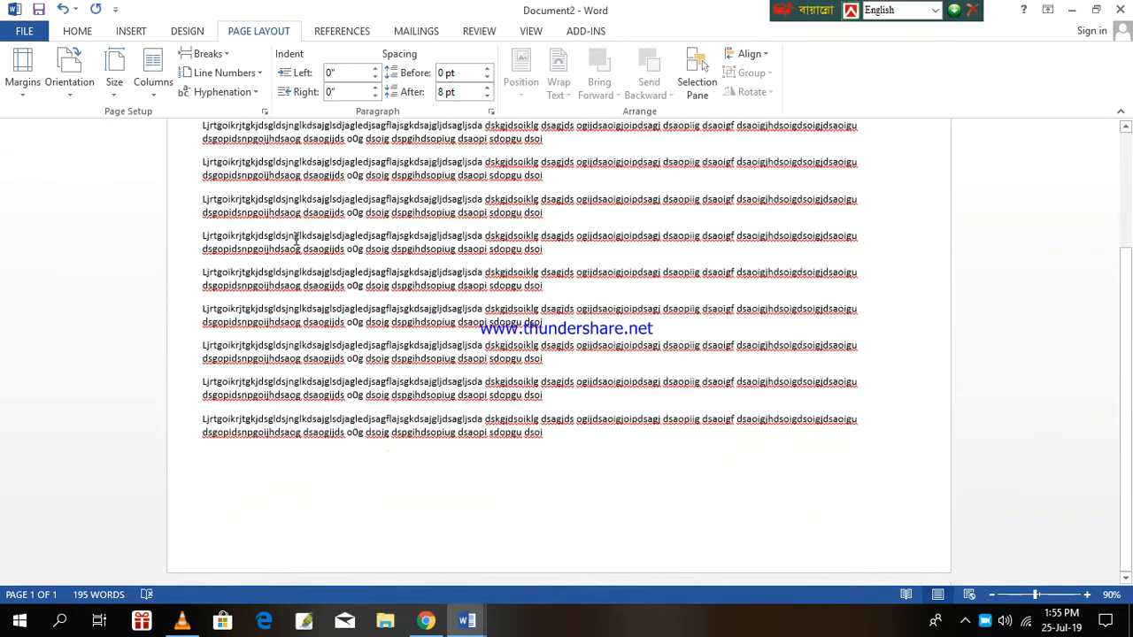
scroll(297, 239, "down", 3)
scroll(297, 239, "up", 3)
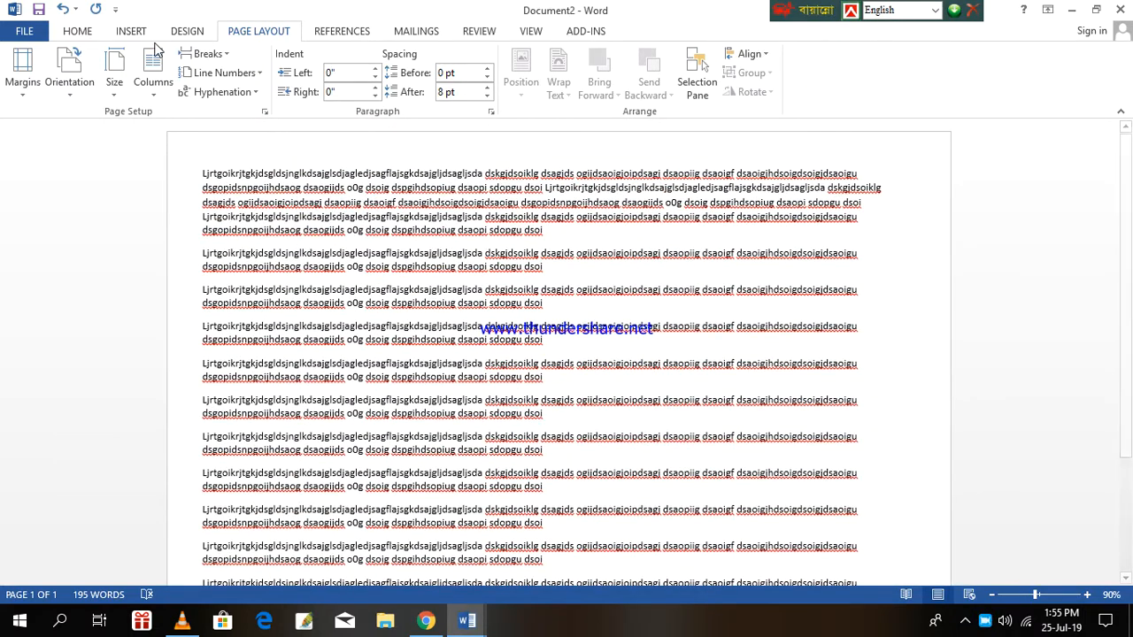
scroll(353, 133, "down", 3)
scroll(352, 133, "up", 3)
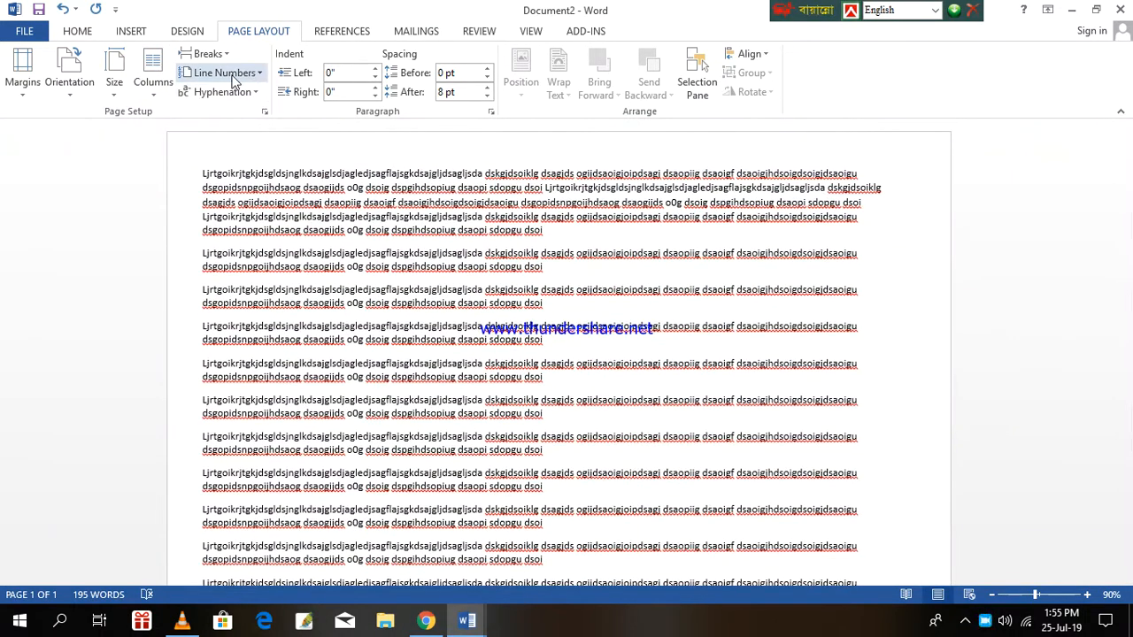
scroll(492, 277, "down", 3)
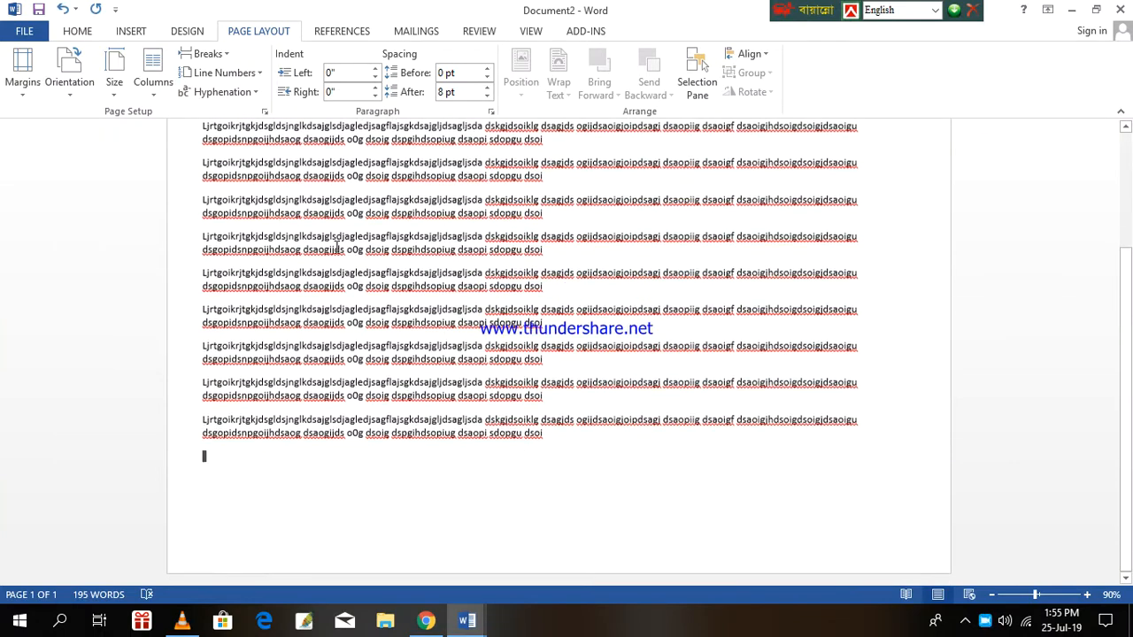
left_click(69, 71)
left_click(57, 157)
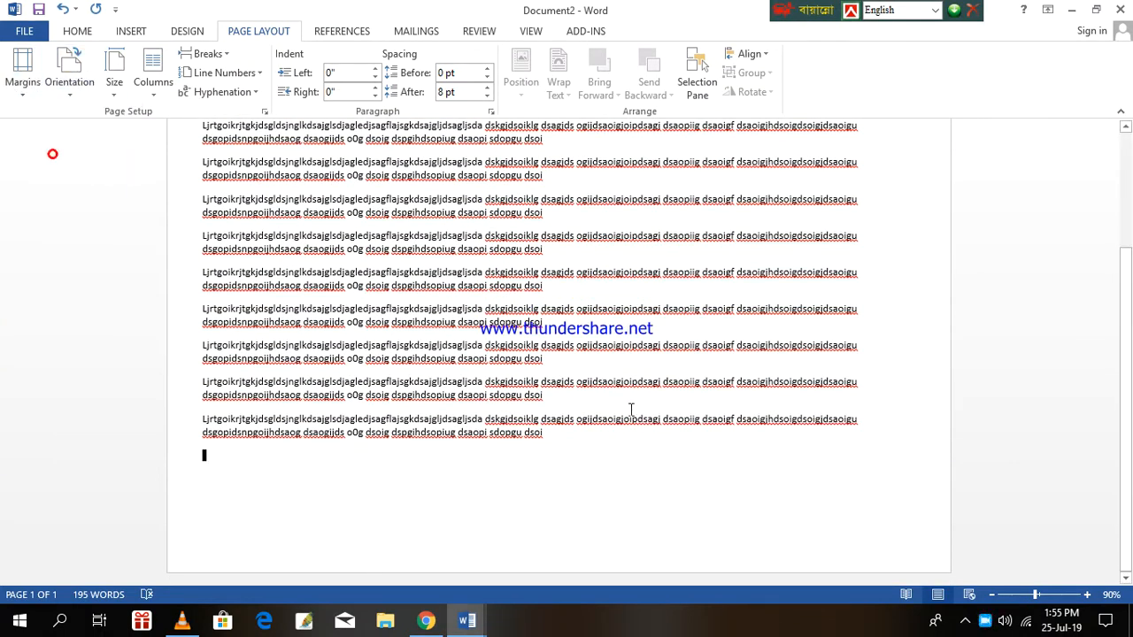
scroll(385, 243, "up", 5)
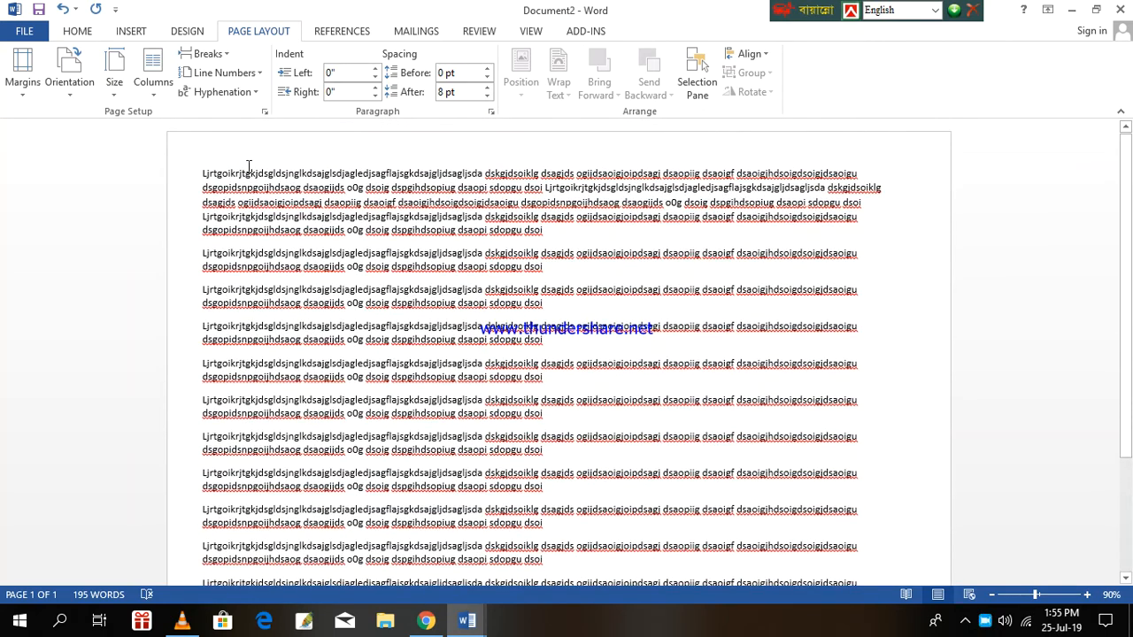
left_click(155, 69)
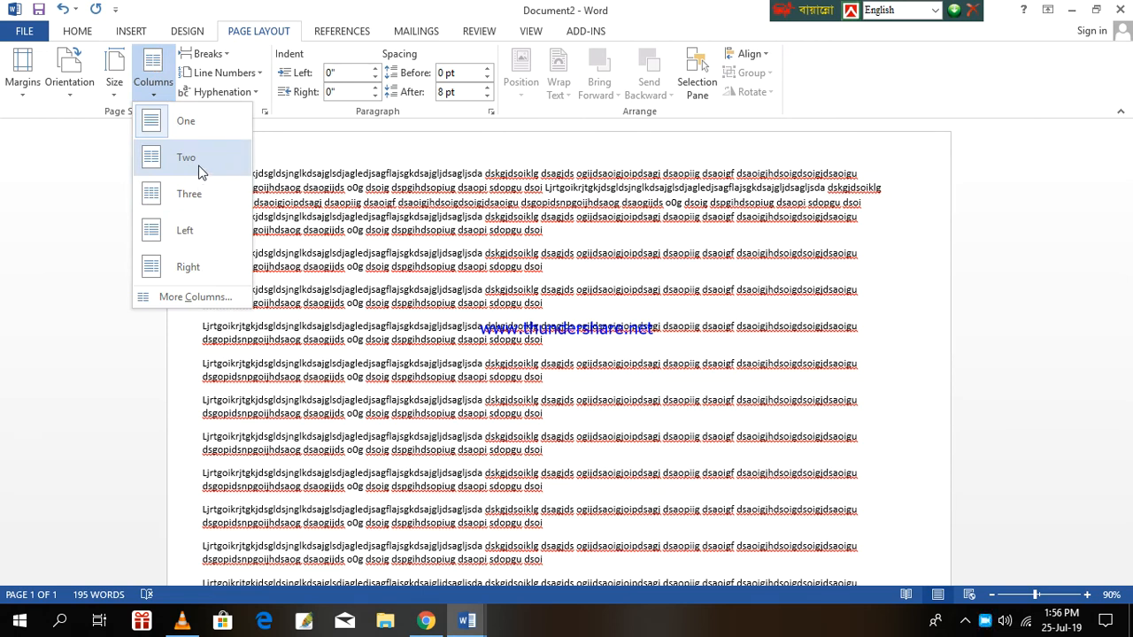
Step: Split the document's text into two columns
left_click(200, 172)
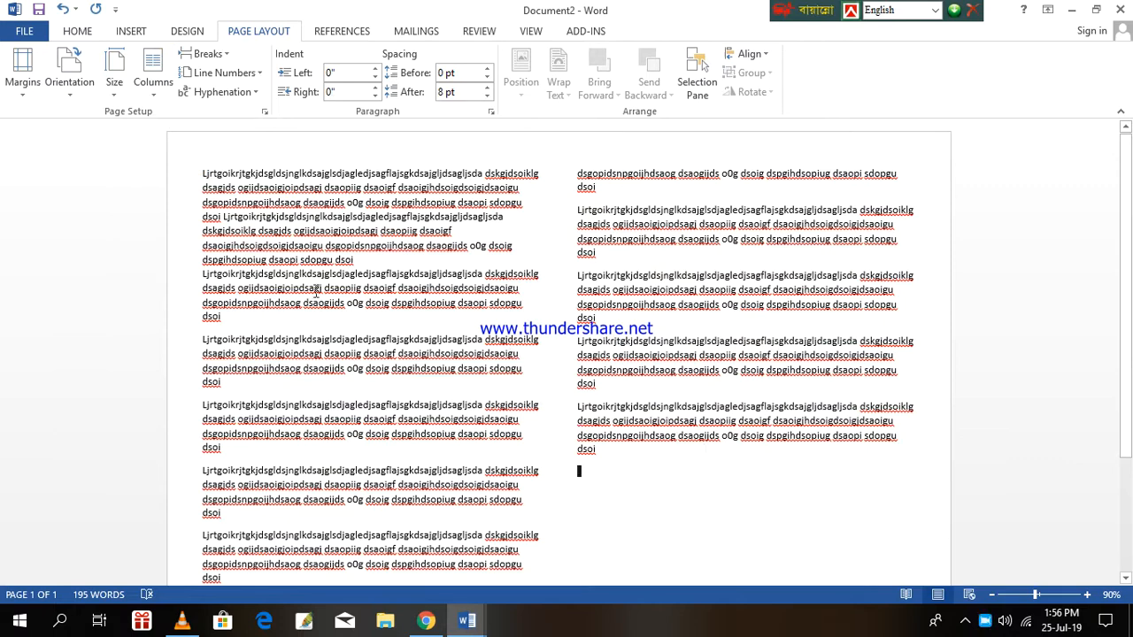
scroll(429, 400, "down", 4)
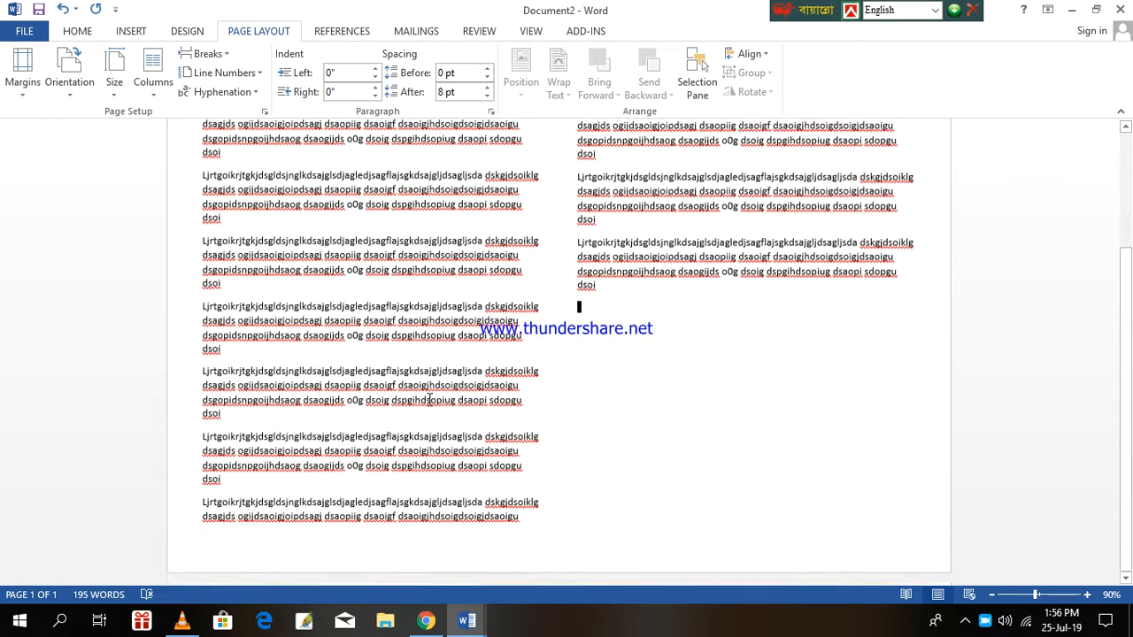
scroll(429, 400, "up", 4)
Step: Type 'wetfyhhioe[w938qw9' in the right column, paste the sample paragraph several times, and undo the extra paste
type("wetfyhh")
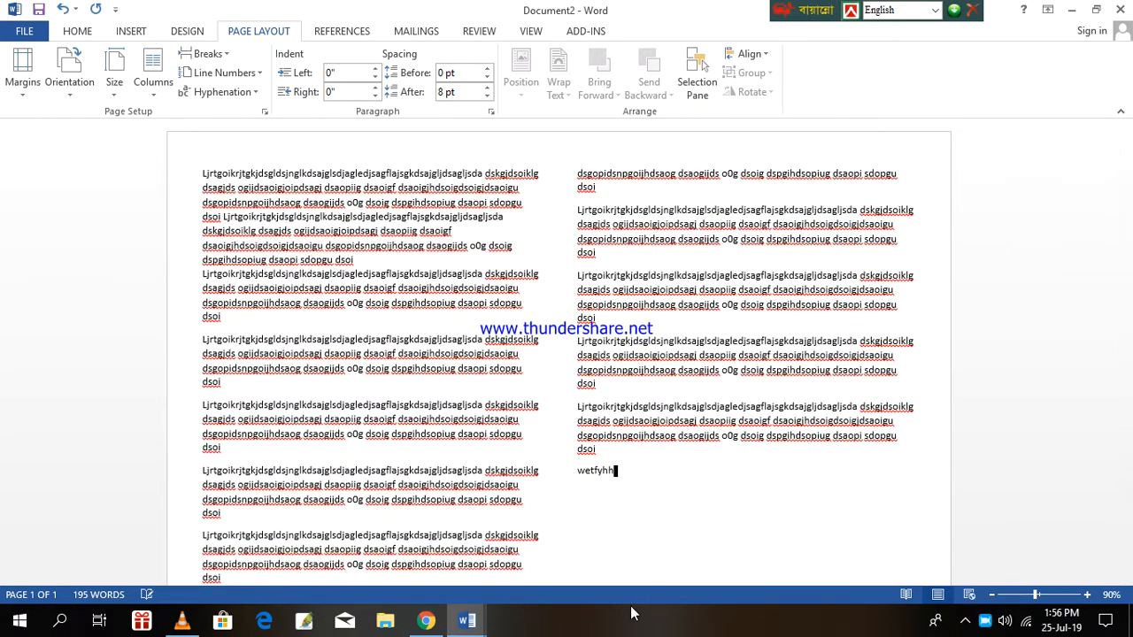
type("ioe[w938qw9")
type("Ljrtgoikrjtgkjdsgldsjnglkdsajglsdjagledjsagflajsgkdsajgljdsagljsda dskgjdsoiklg dsagjds ogjjdsaoigjoipdsagj dsaopiig dsaoigf dsaoigjhdsoigdsoigjdsaoigu dsgopidsnpgoijhdsaog dsaogijds o0g dsoig dspgihdsopiug dsaopi sdopgu dsoi")
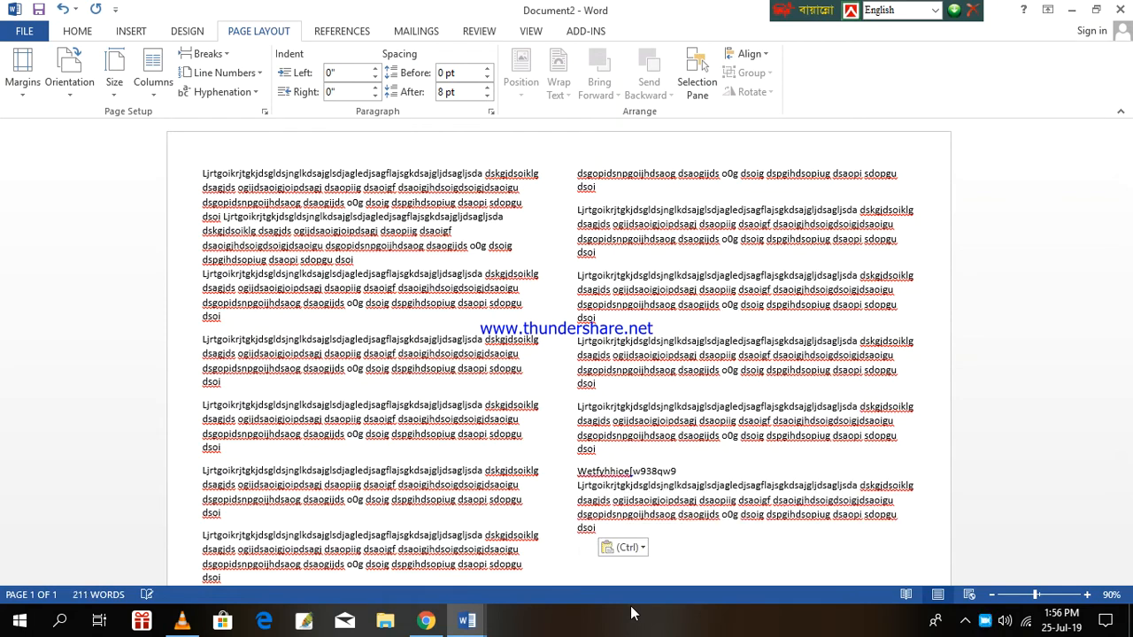
scroll(618, 450, "down", 3)
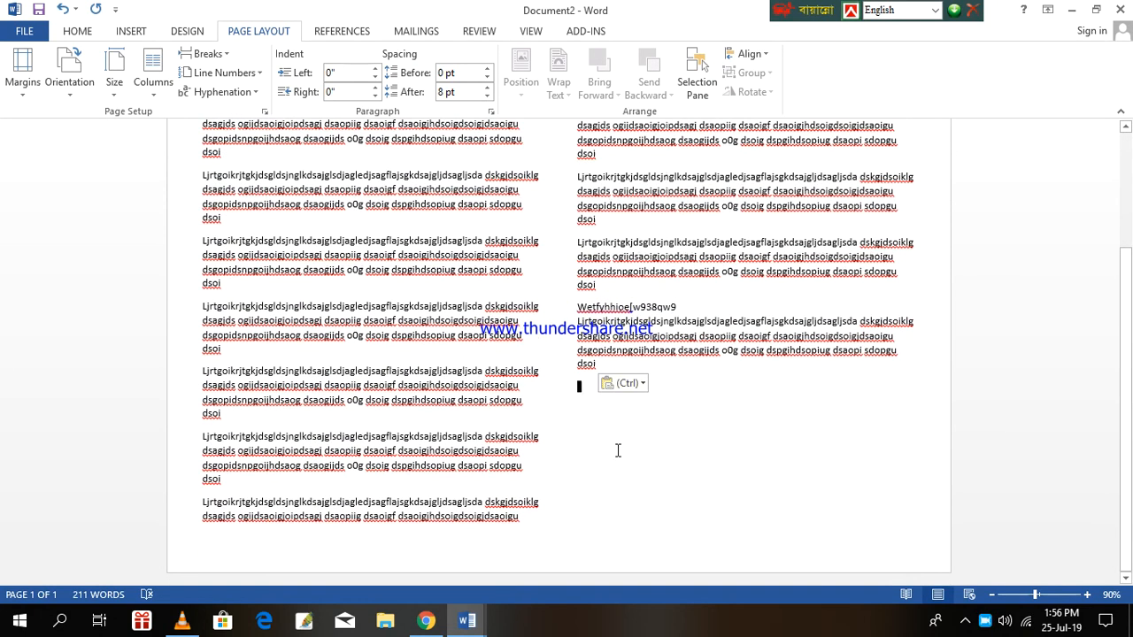
key("ctrl+v")
key("ctrl+v")
key("ctrl+v")
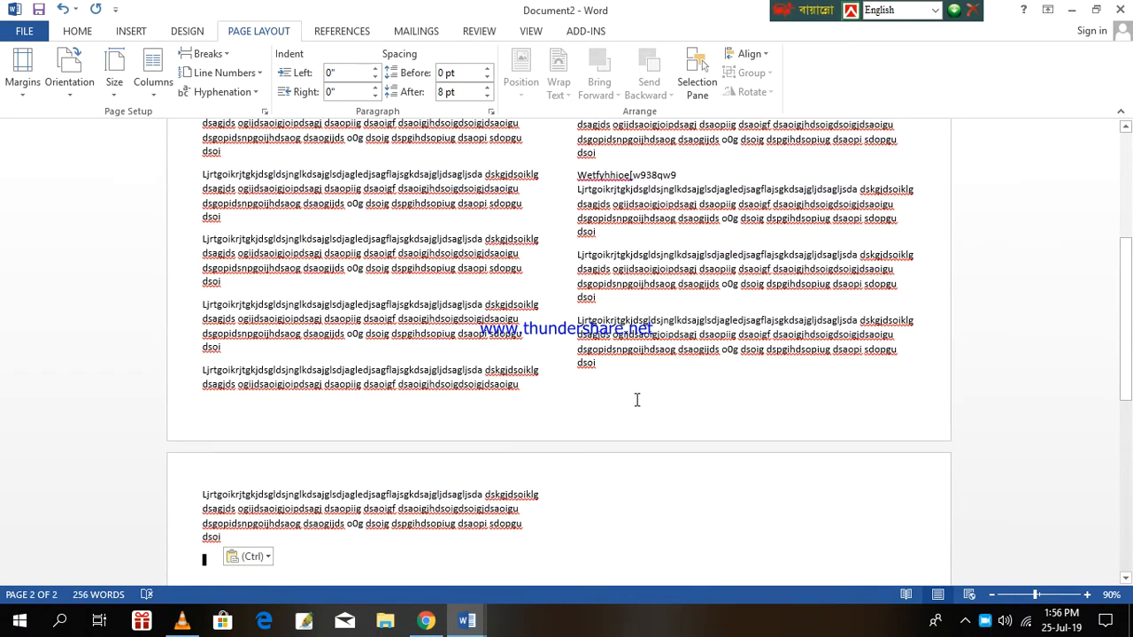
scroll(303, 526, "down", 2)
scroll(306, 521, "up", 5)
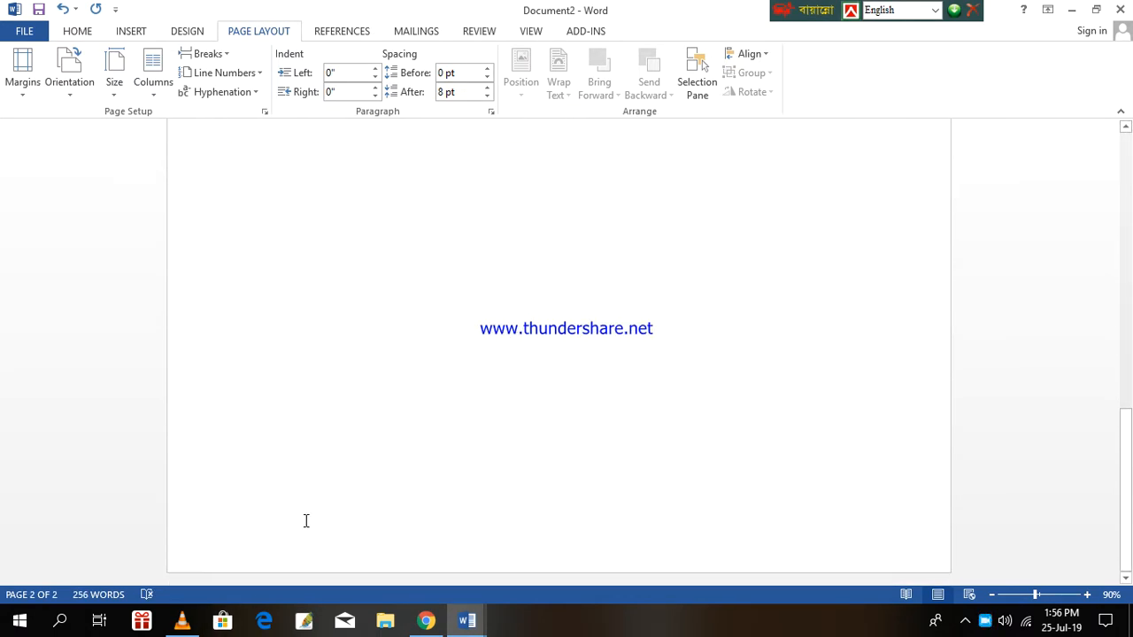
type("Ljrtgoikrjtgkjdsgldsjnglkdsajglsdjagledjsagflajsgkdsajgljdsagljsda dskgjdsoiklg dsagjds ogijdsaoigjoipdsagj dsaopiig dsaoigf dsaoigjhdsoigdsoigjdsaoigu dsgopidsnpgoijhdsaog dsaogijds o0g dsoig dspgihdsopiug dsaopi sdopgu dsoi")
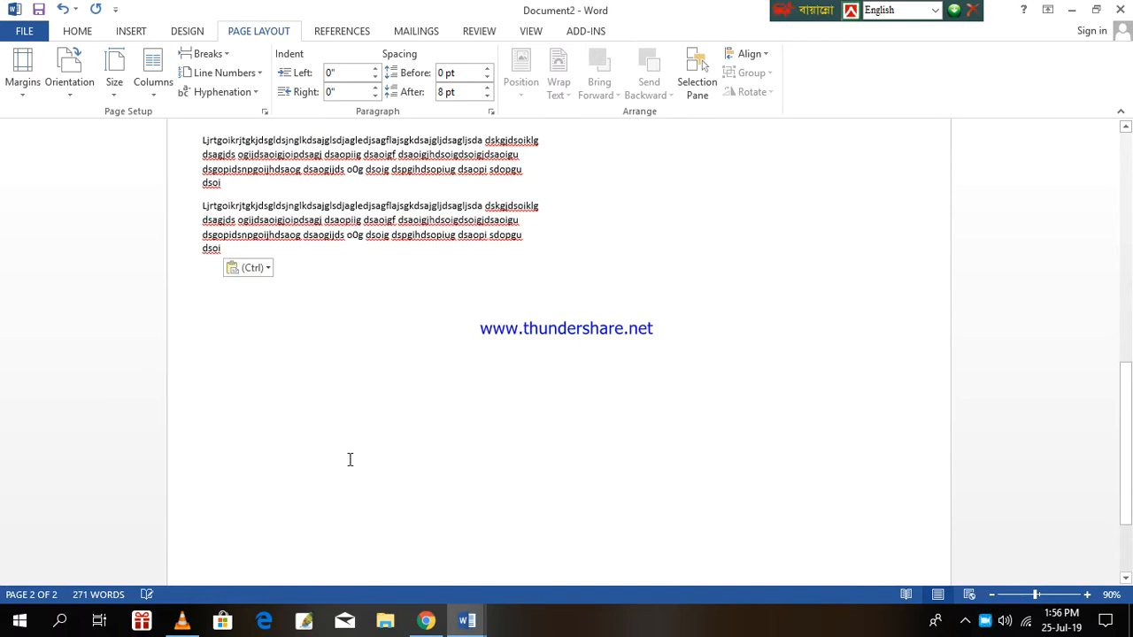
key("ctrl+z")
key("ctrl+z")
key("ctrl+z")
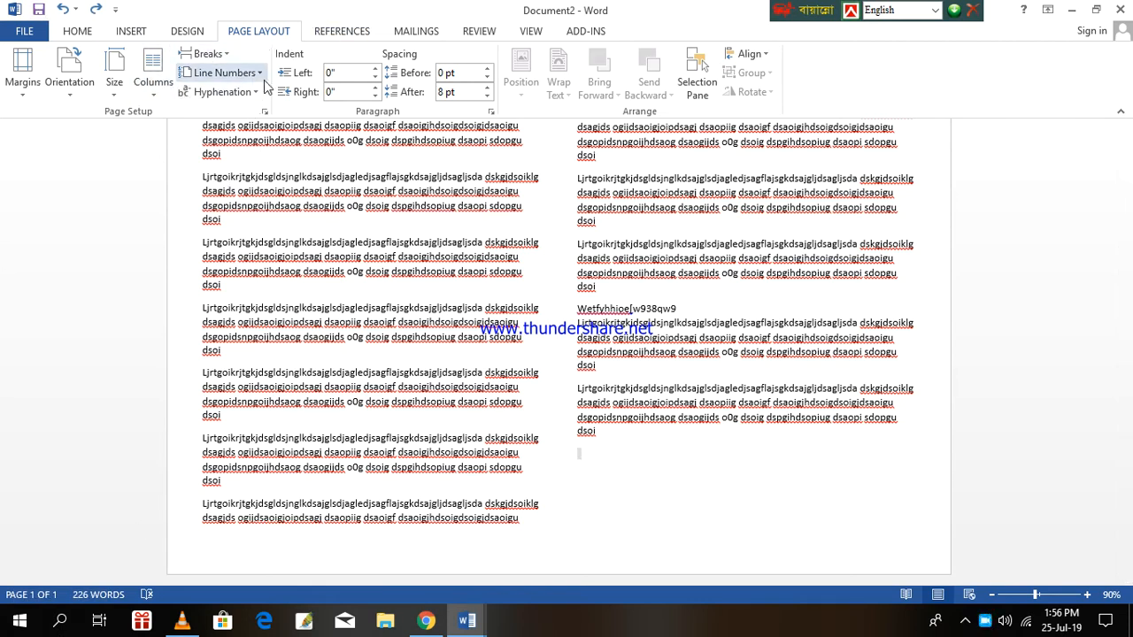
Step: Select the start of the first paragraph and bring up the Home font formatting options
scroll(375, 286, "up", 4)
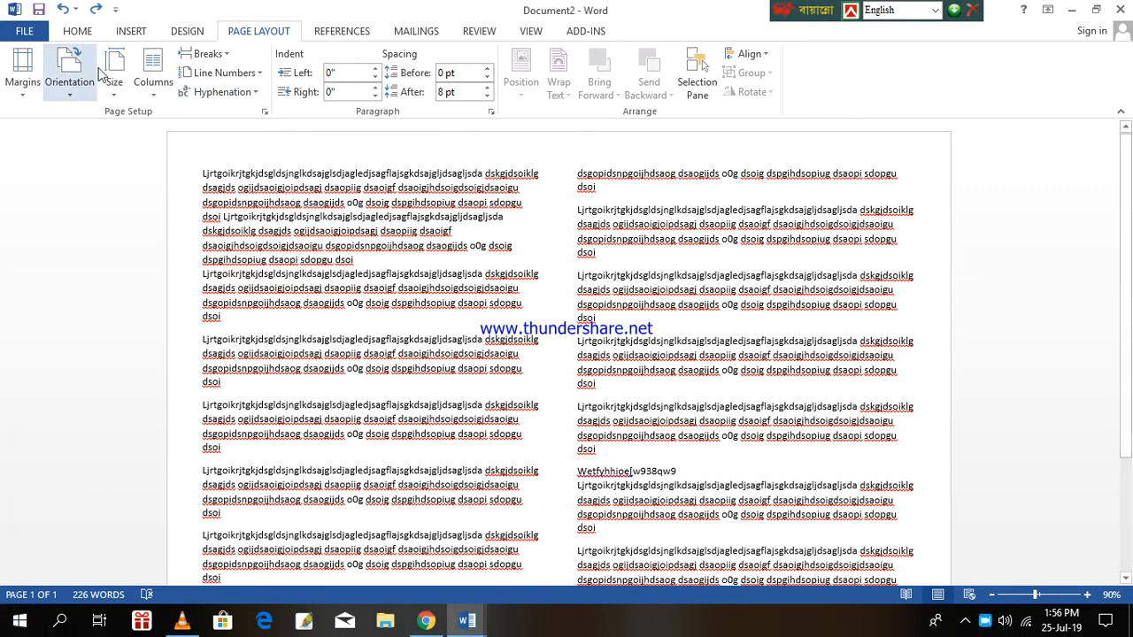
scroll(466, 197, "down", 4)
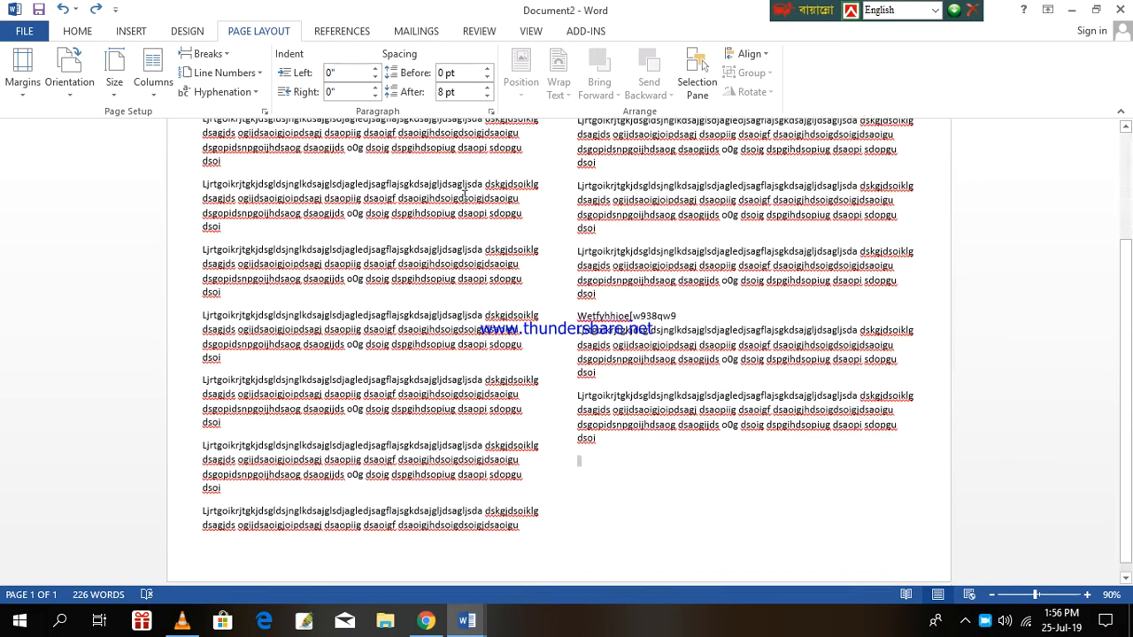
scroll(465, 196, "up", 5)
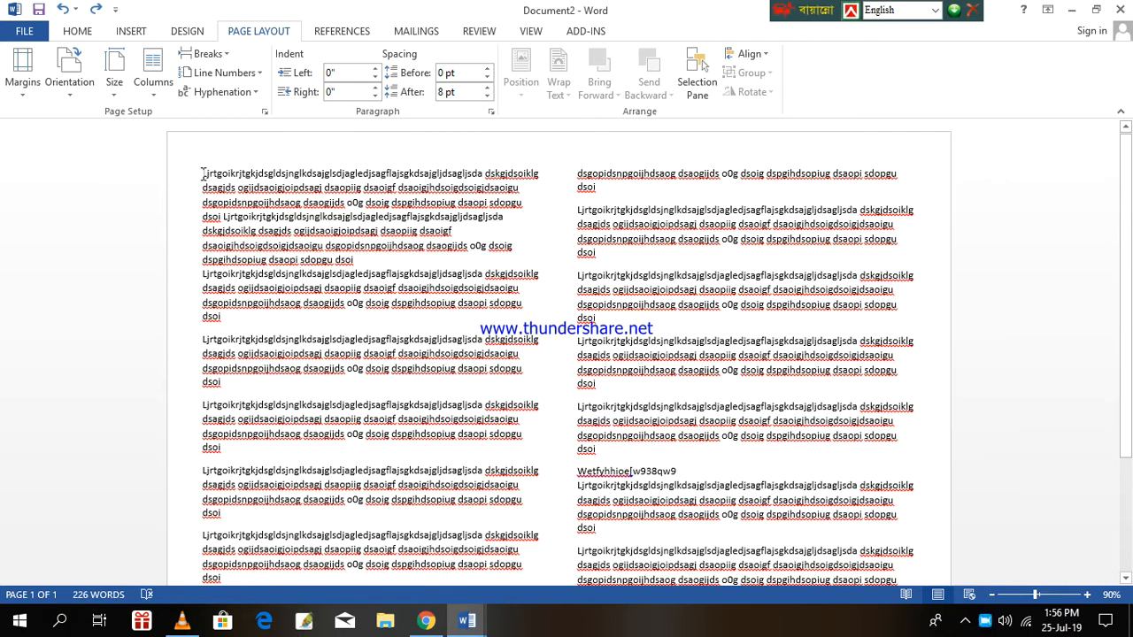
left_click_drag(203, 168, 270, 233)
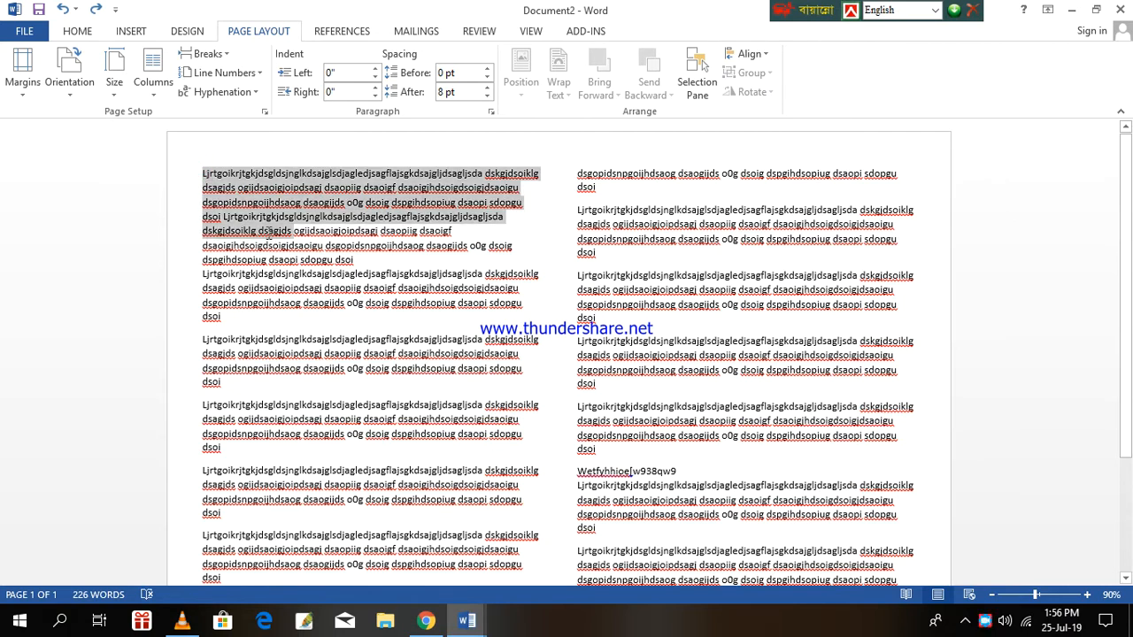
left_click(200, 168)
left_click_drag(202, 169, 901, 633)
left_click_drag(977, 548, 936, 536)
scroll(662, 425, "up", 3)
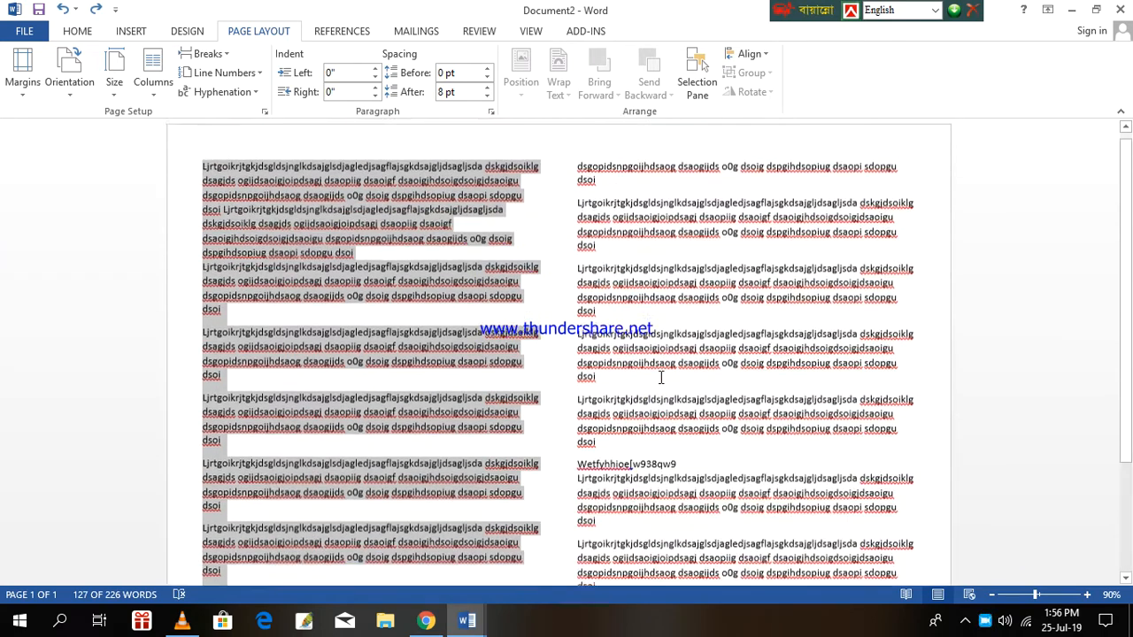
left_click(196, 174)
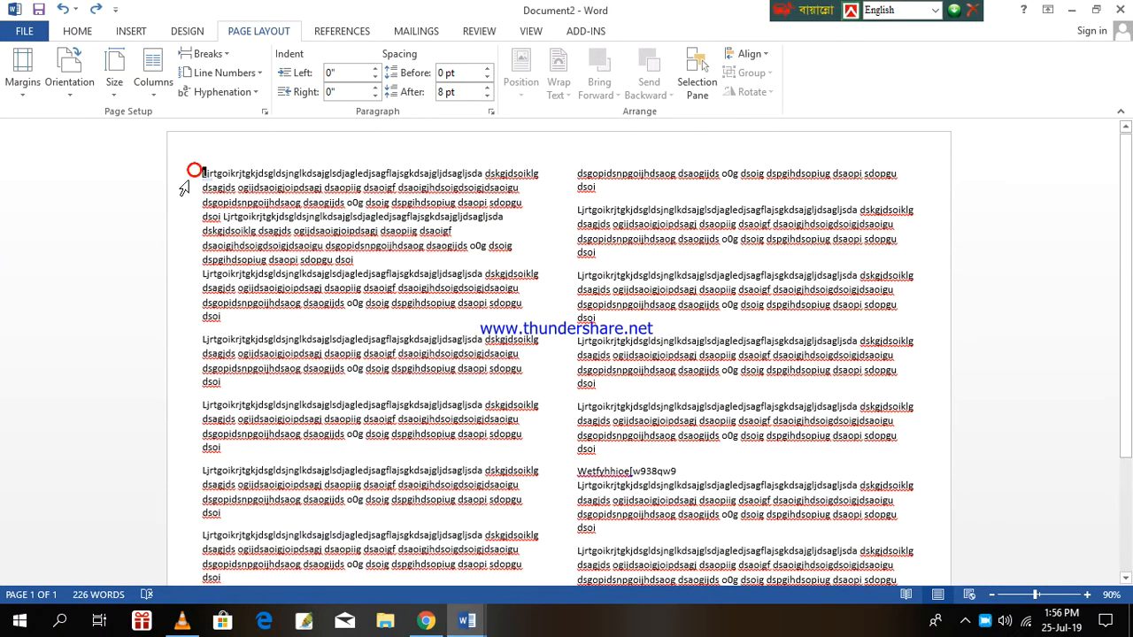
left_click_drag(200, 174, 531, 184)
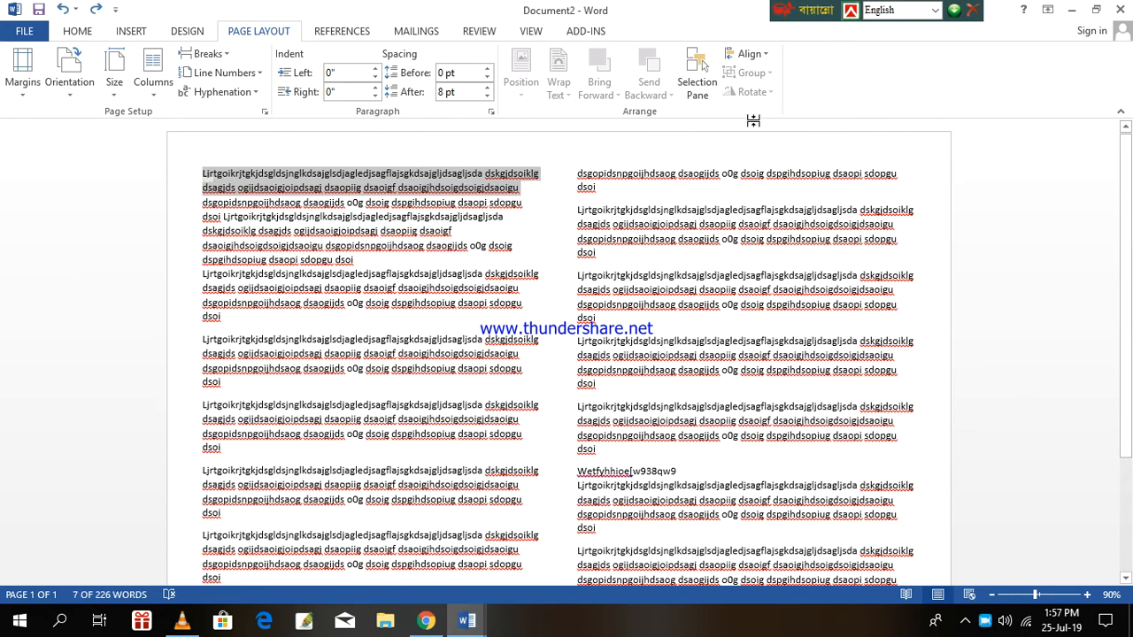
left_click(74, 30)
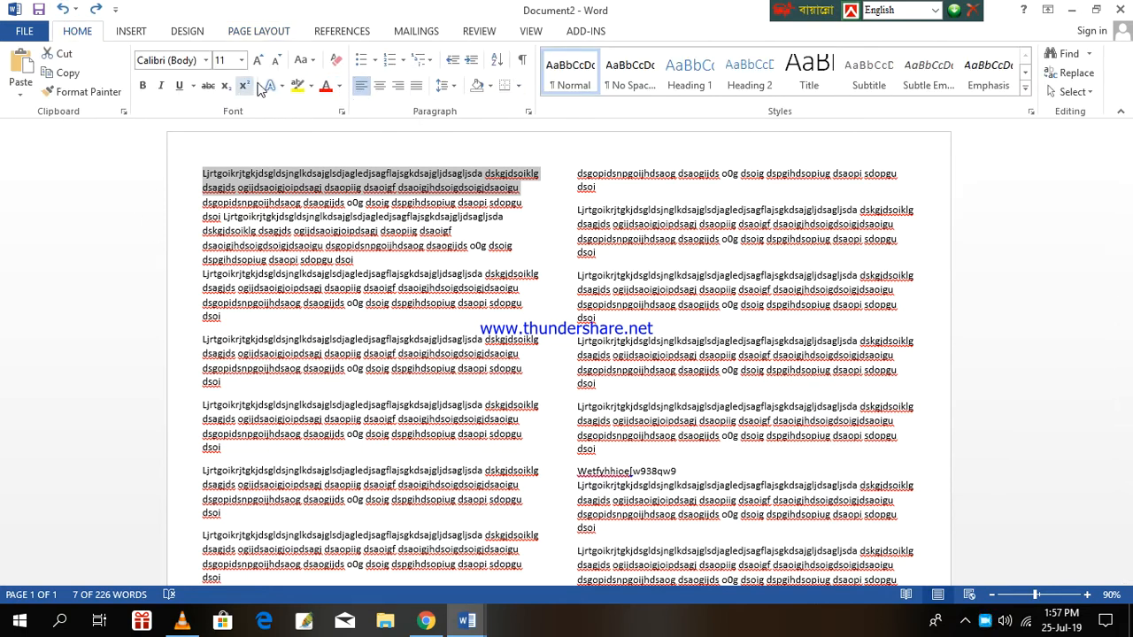
Step: Make the selected first-paragraph text 16 pt
left_click(240, 60)
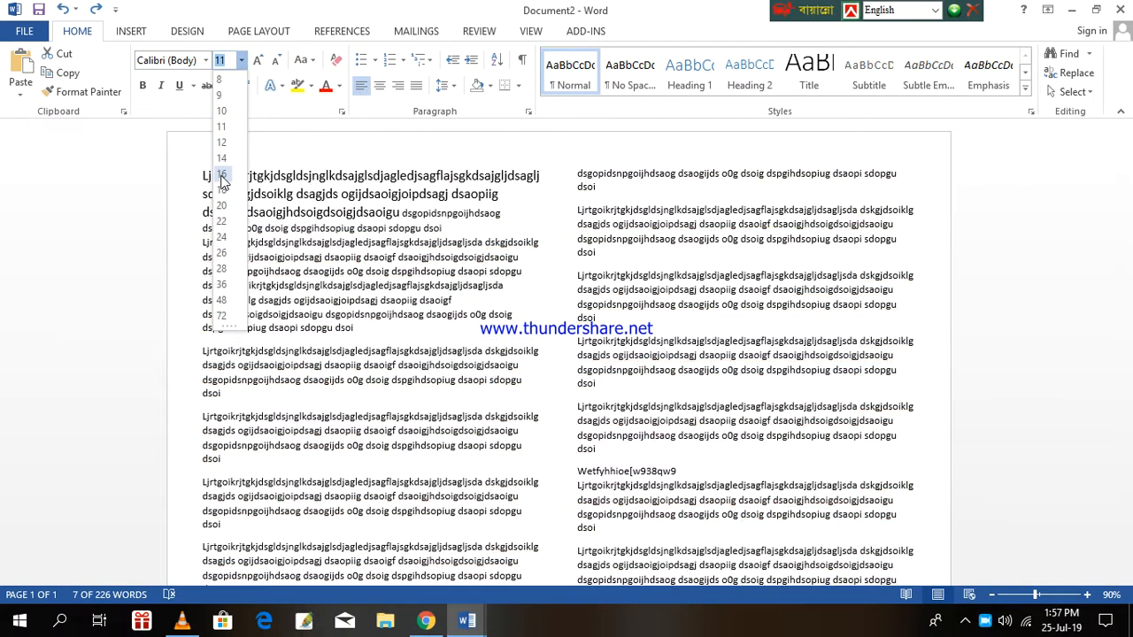
left_click(221, 173)
left_click(515, 219)
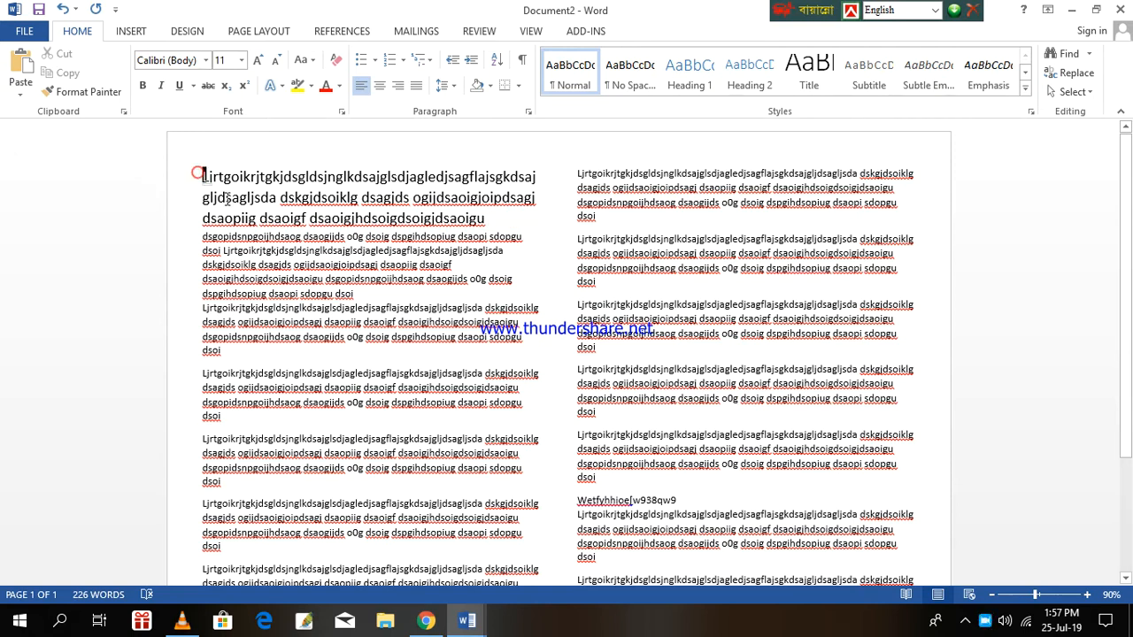
Step: Undo the 16 pt size and the last pasted paragraph, then select the whole document
left_click_drag(228, 198, 688, 528)
scroll(511, 321, "up", 3)
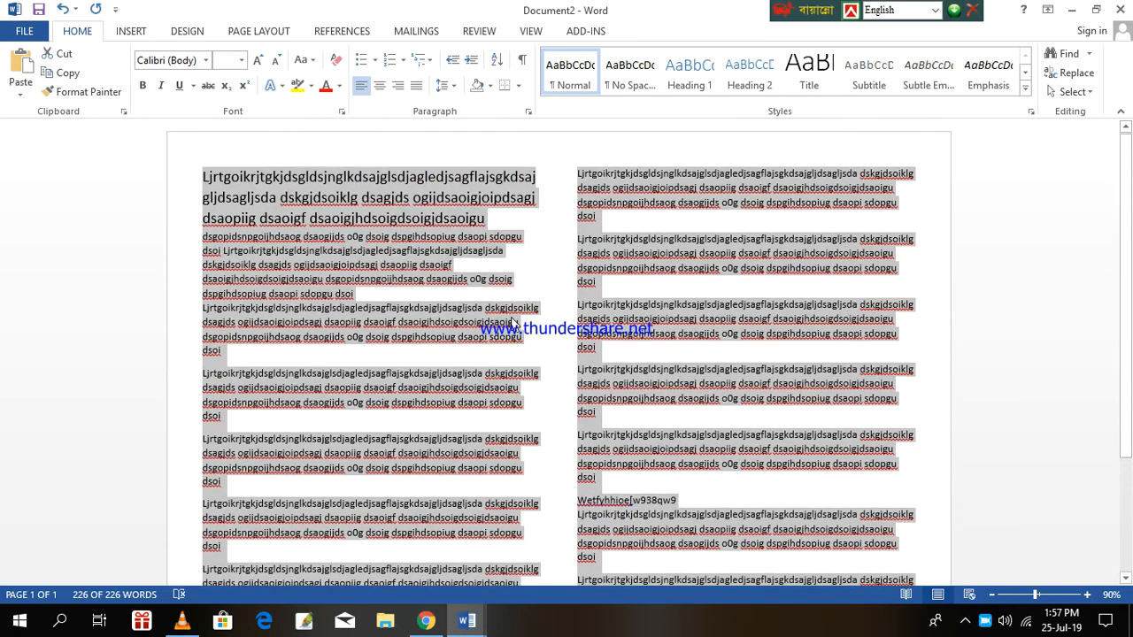
left_click(206, 177)
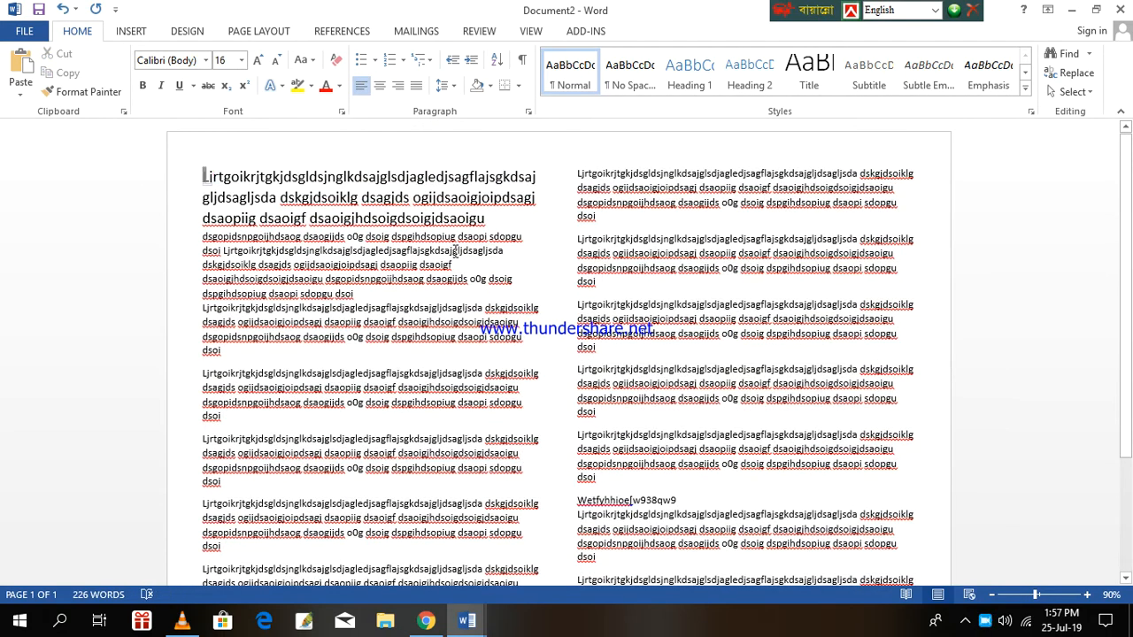
key("ctrl+a")
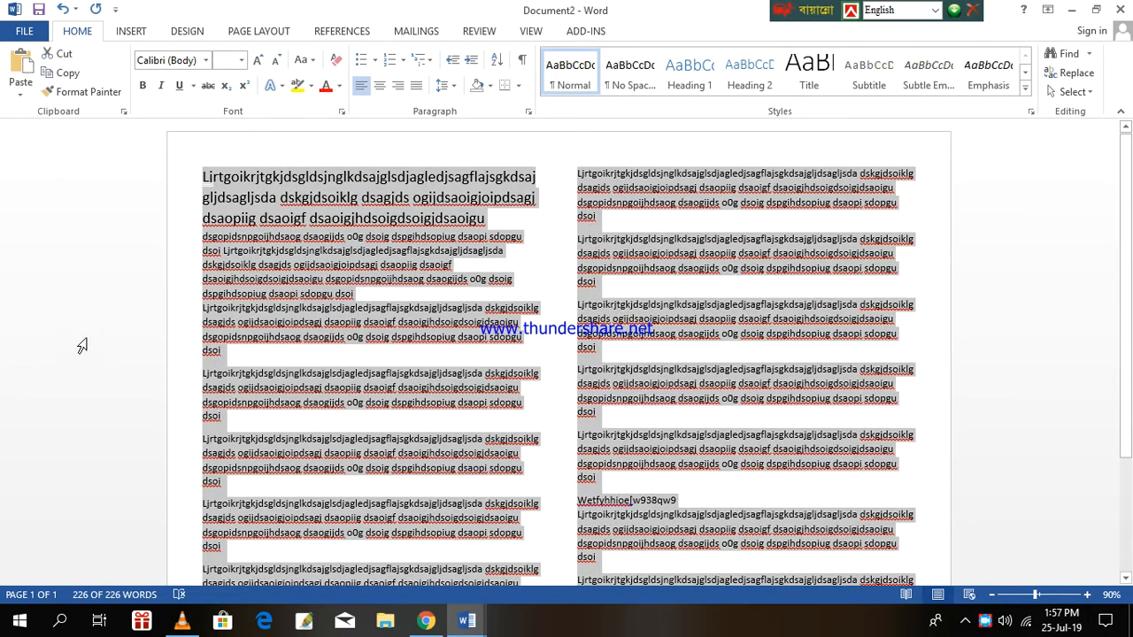
left_click(205, 177)
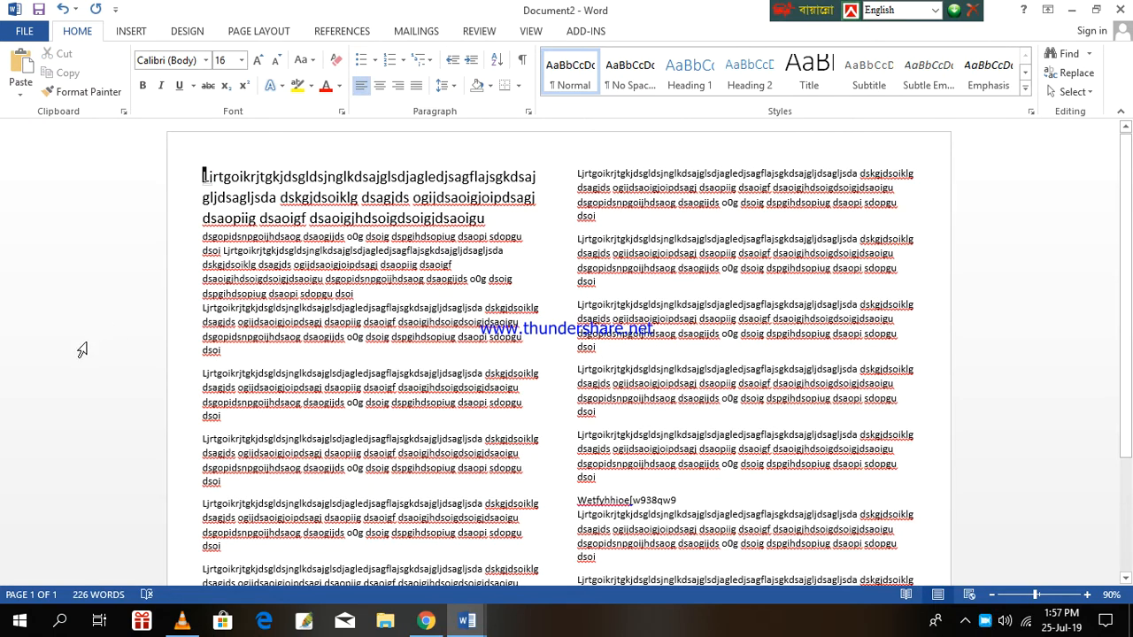
key("ctrl+z")
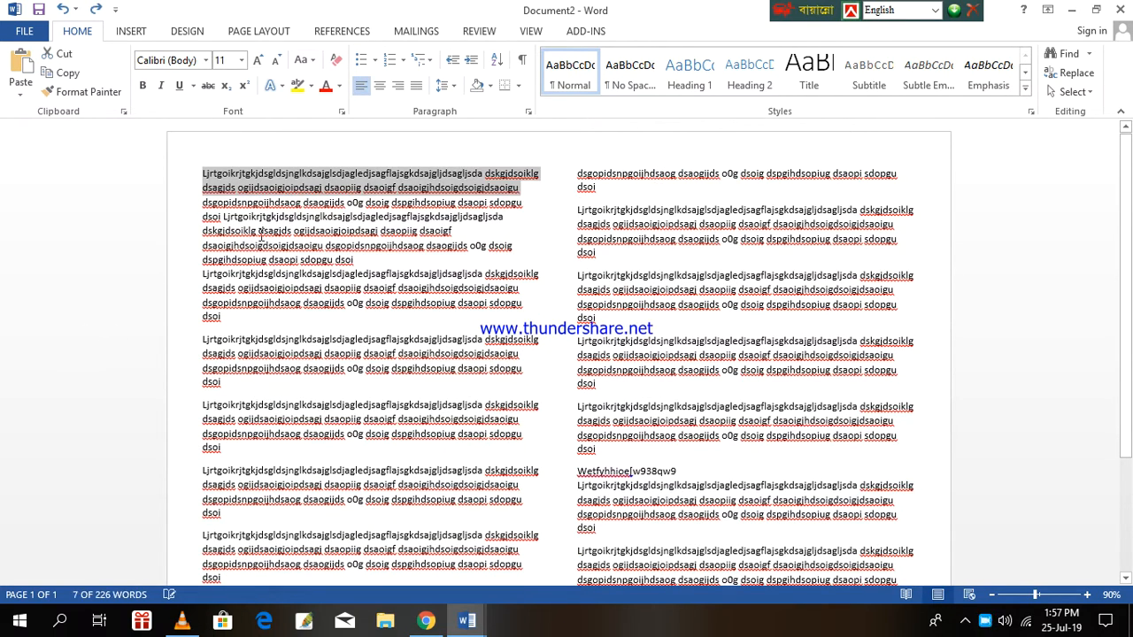
key("ctrl+z")
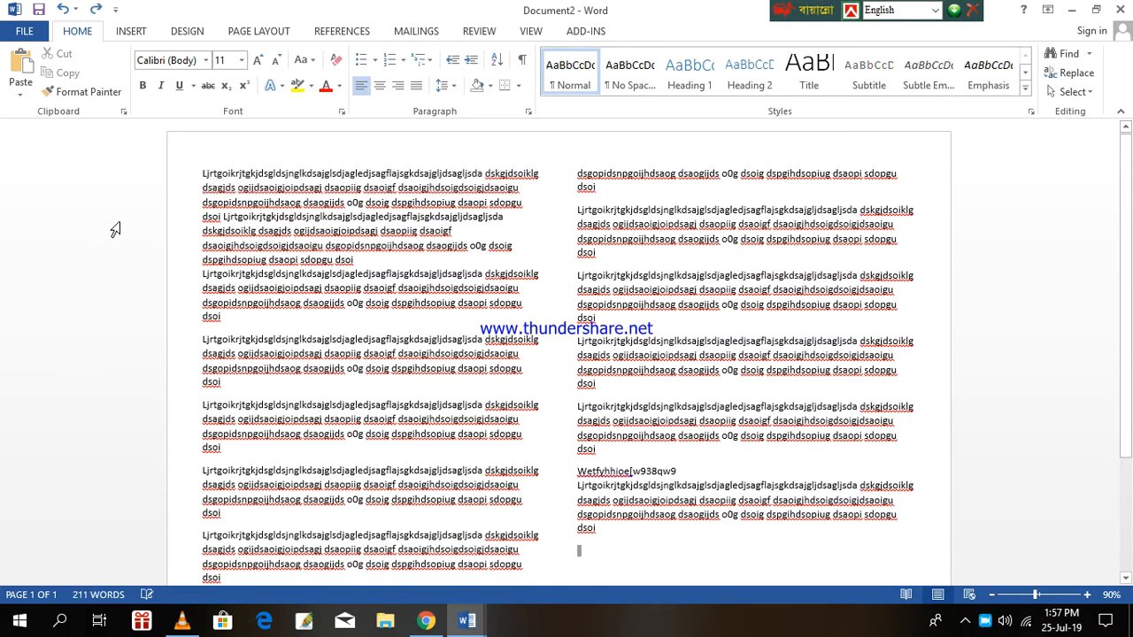
key("ctrl+a")
scroll(367, 291, "down", 3)
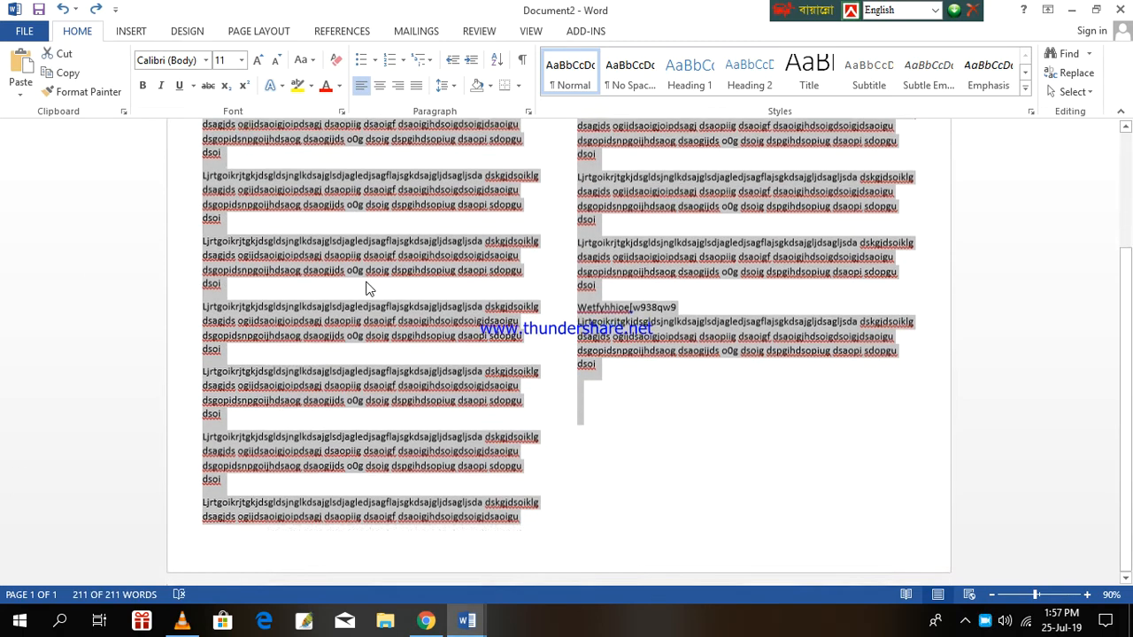
scroll(366, 290, "up", 3)
scroll(366, 290, "down", 3)
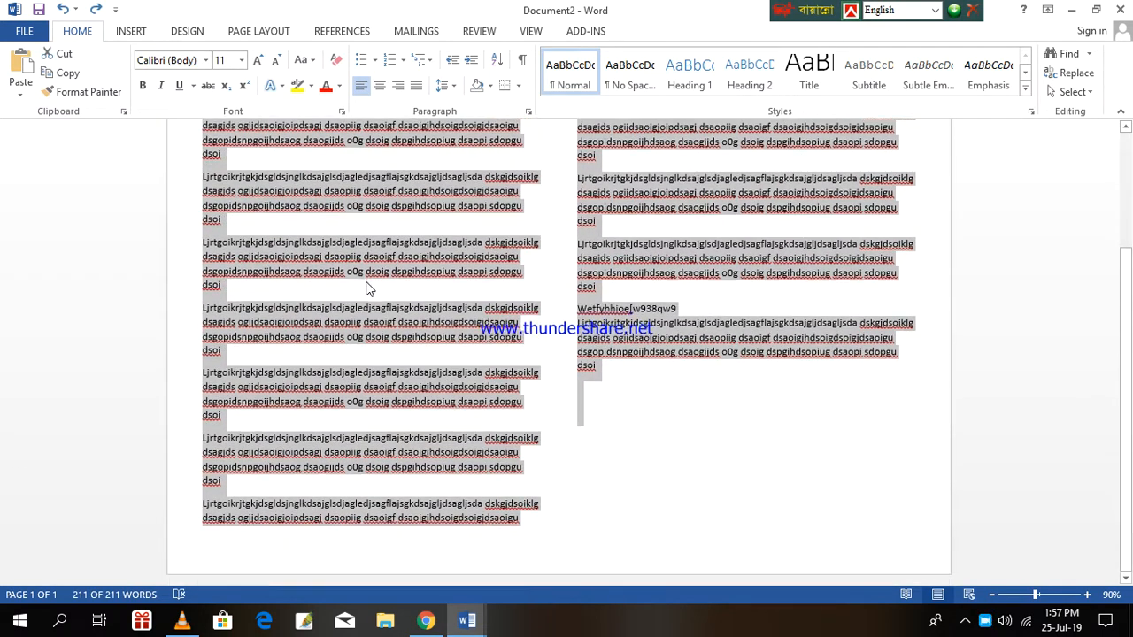
scroll(367, 290, "up", 3)
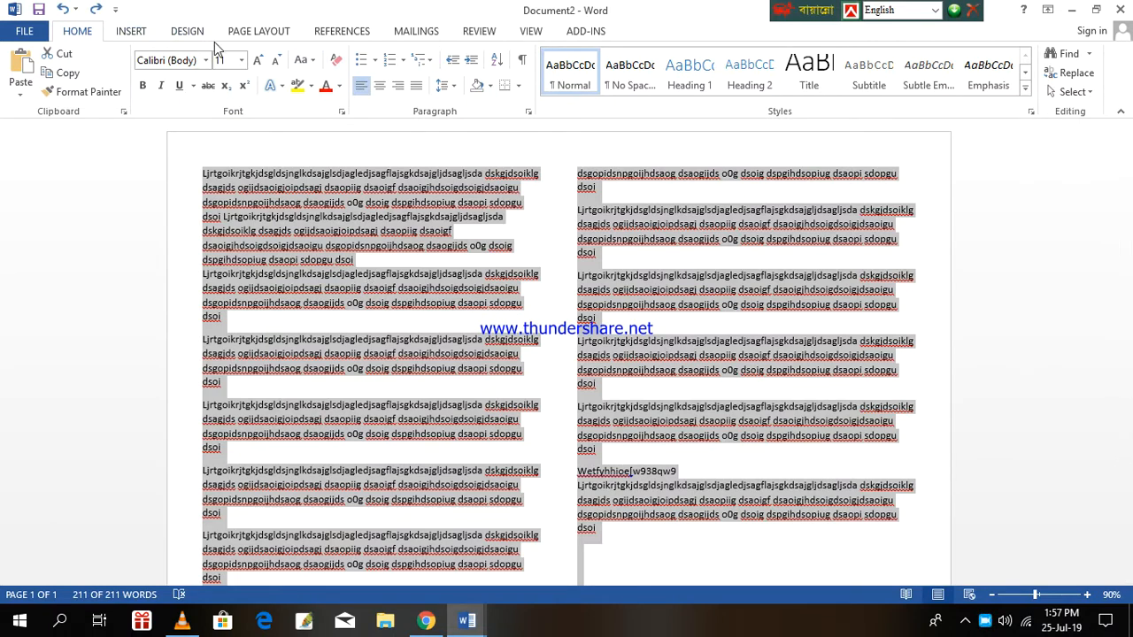
left_click(241, 61)
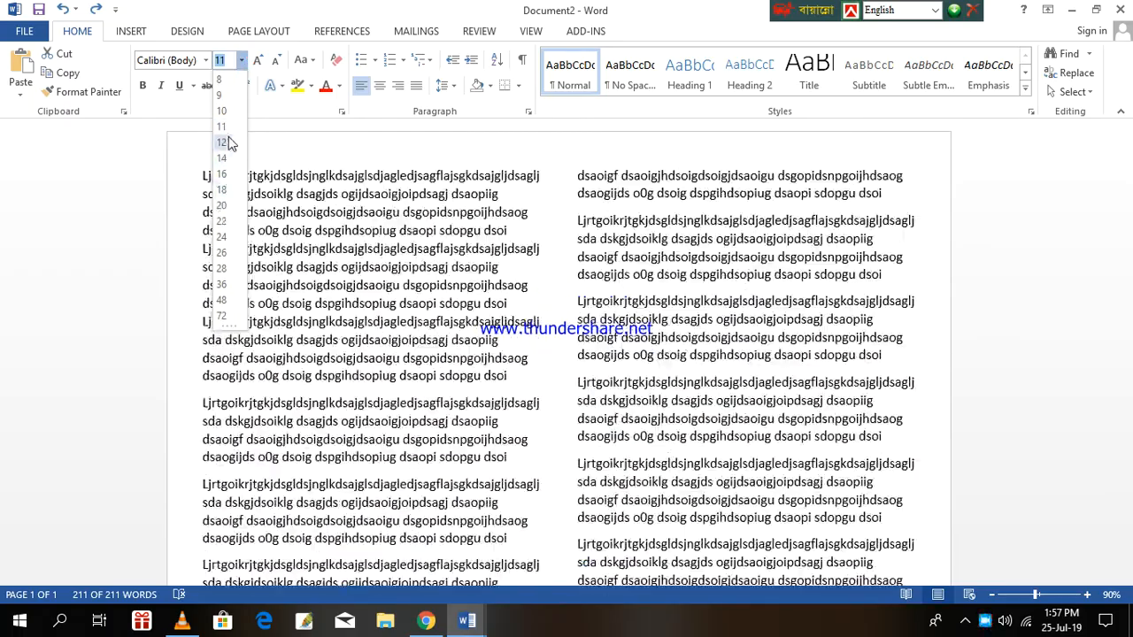
left_click(221, 174)
scroll(322, 260, "down", 10)
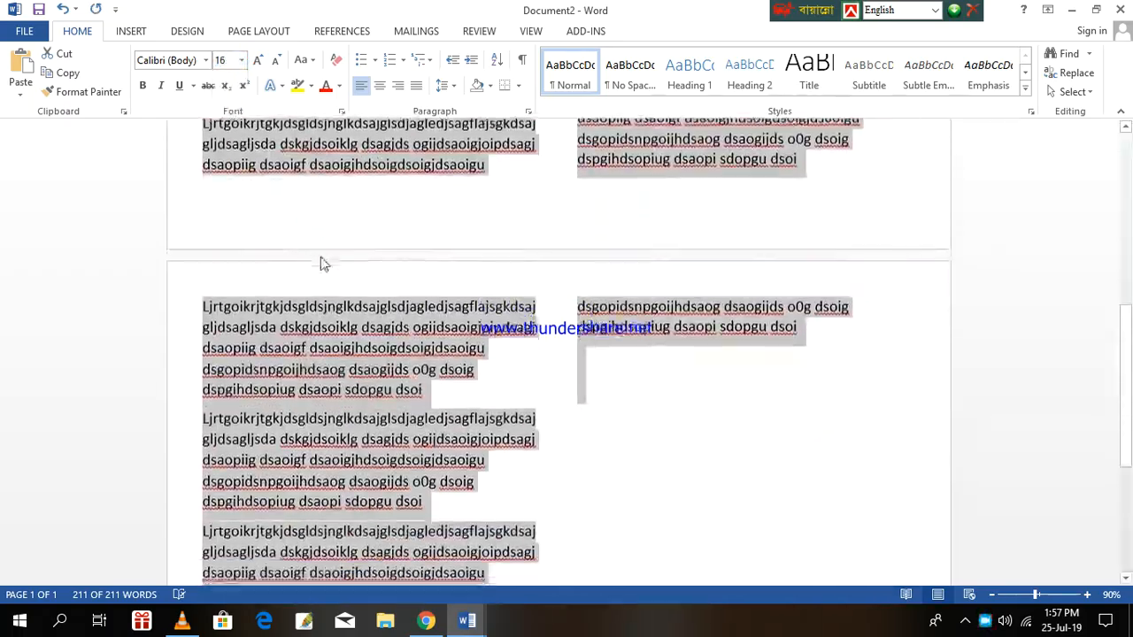
scroll(520, 242, "down", 10)
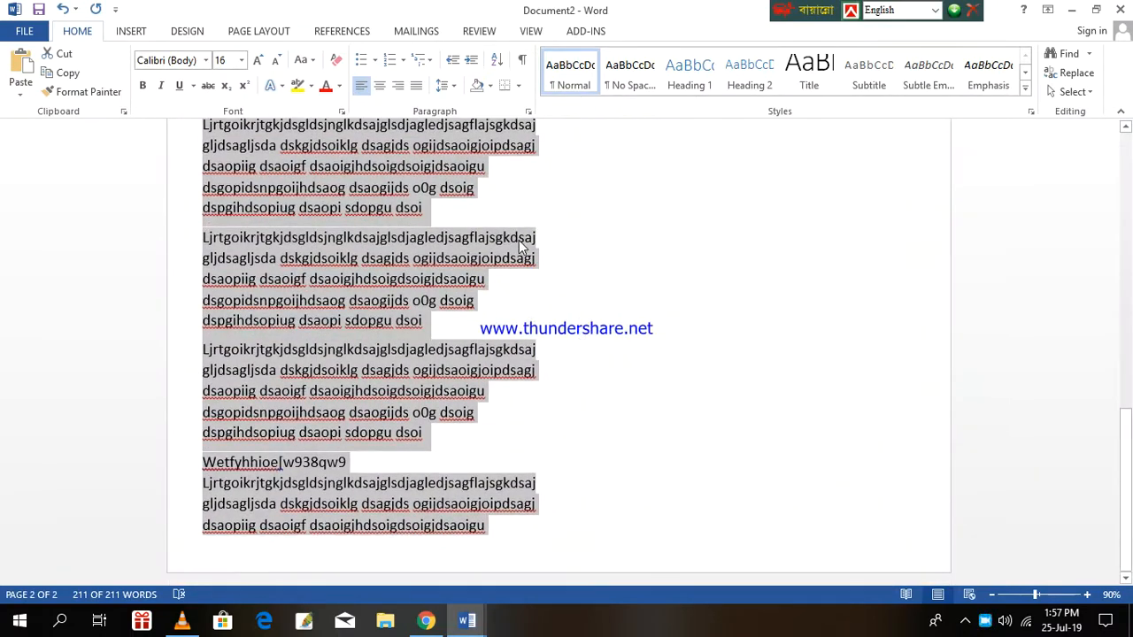
scroll(520, 244, "up", 10)
scroll(465, 188, "down", 5)
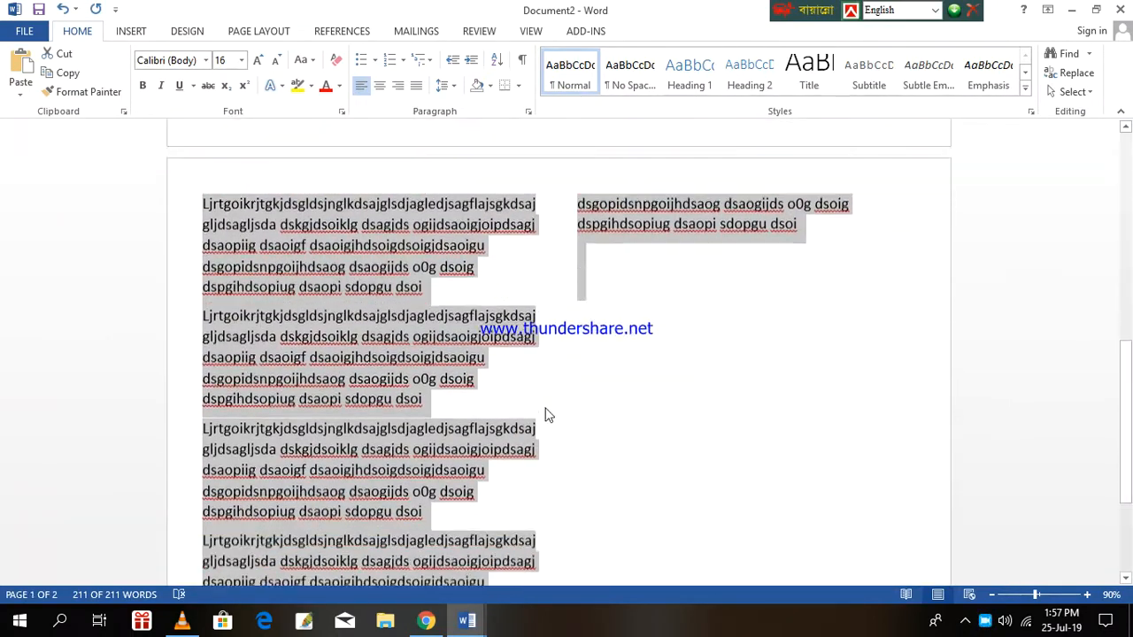
left_click(608, 302)
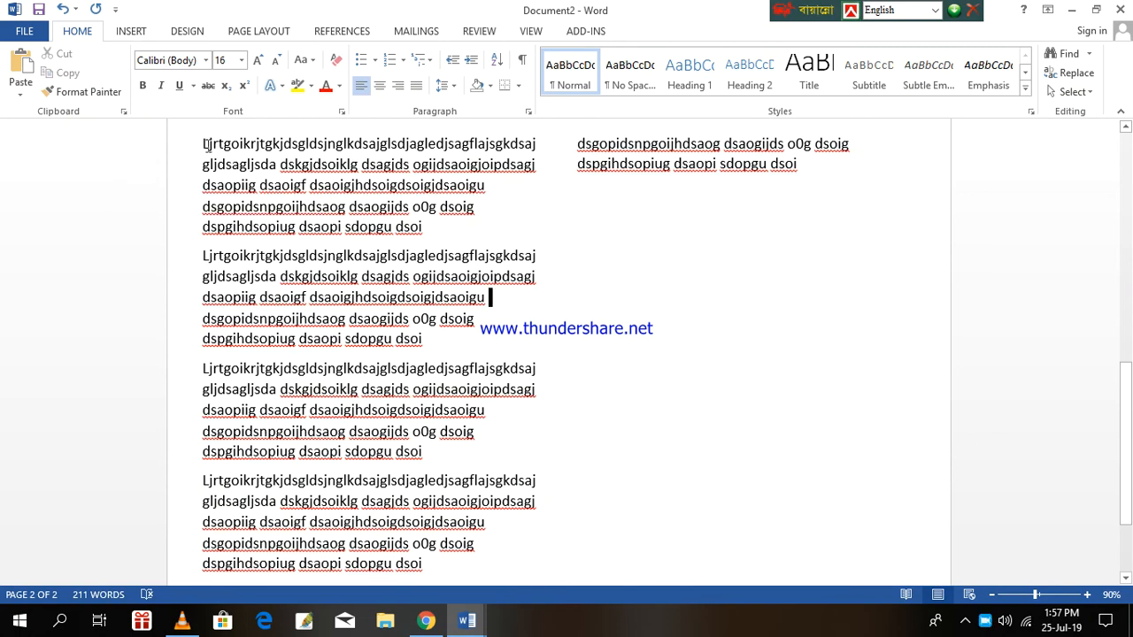
left_click(196, 143, "shift")
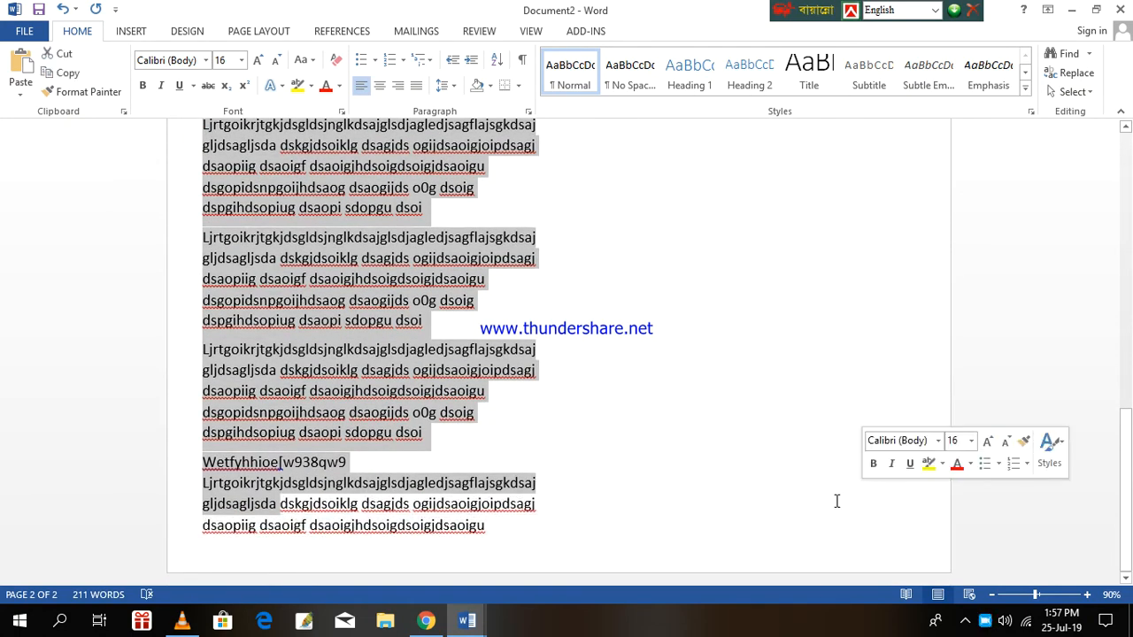
left_click(702, 547)
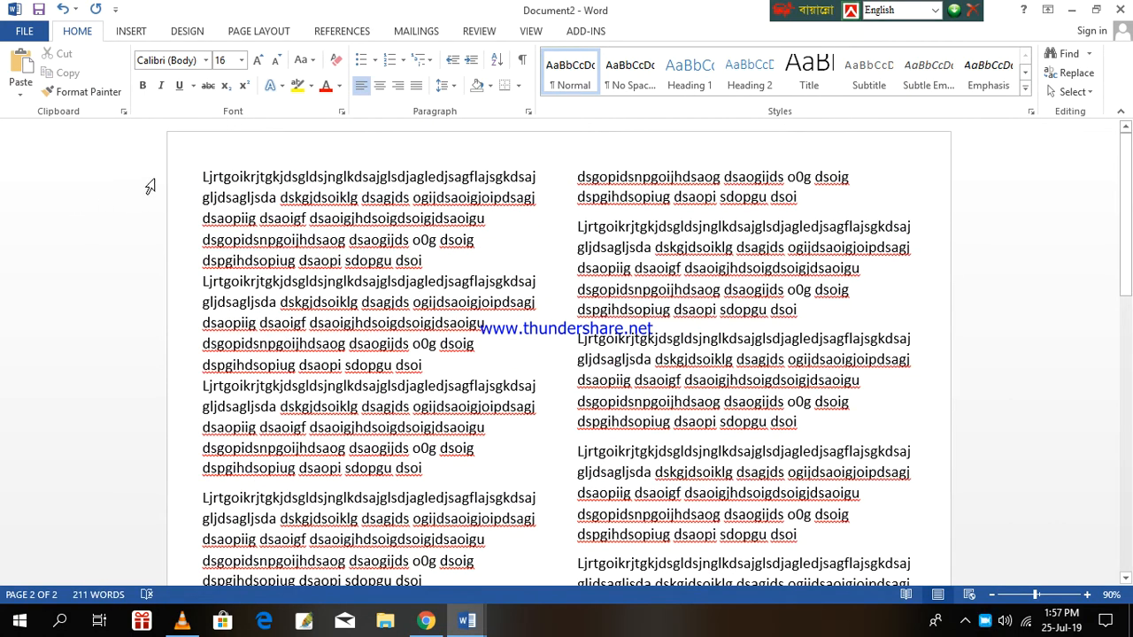
Step: Color the first three lines of the first paragraph green
left_click(184, 177)
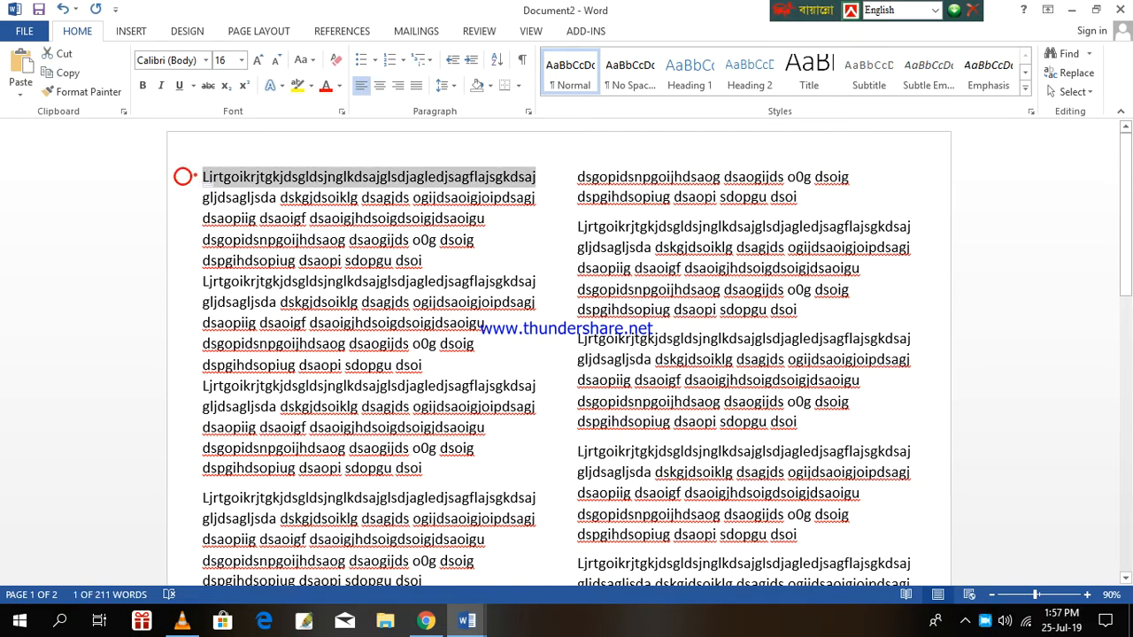
left_click(195, 176)
left_click_drag(195, 176, 432, 216)
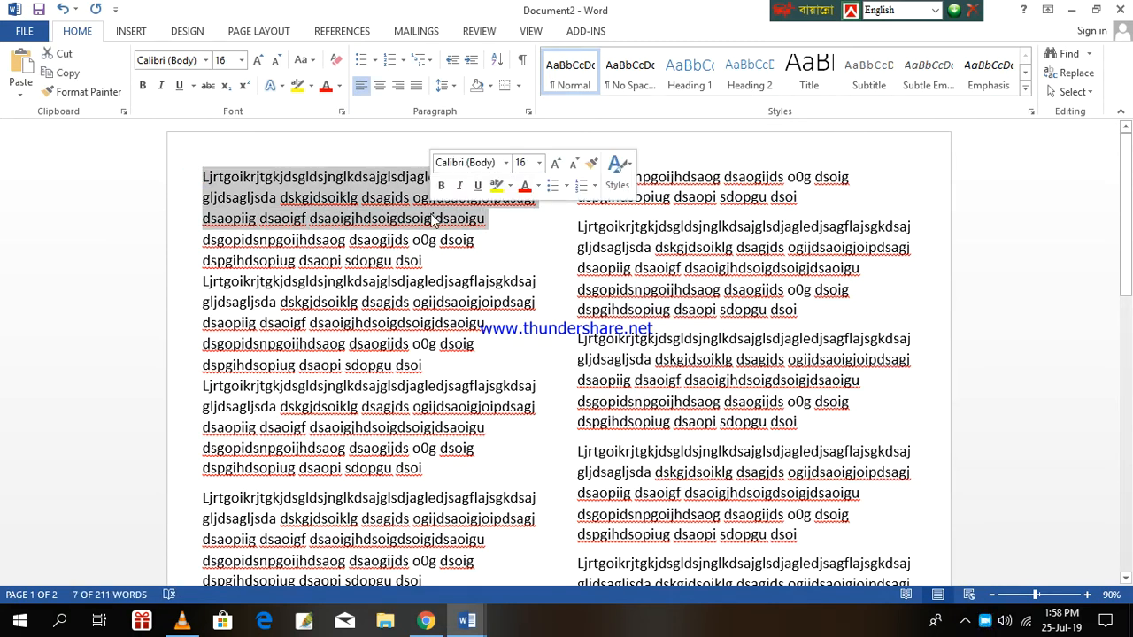
left_click(537, 187)
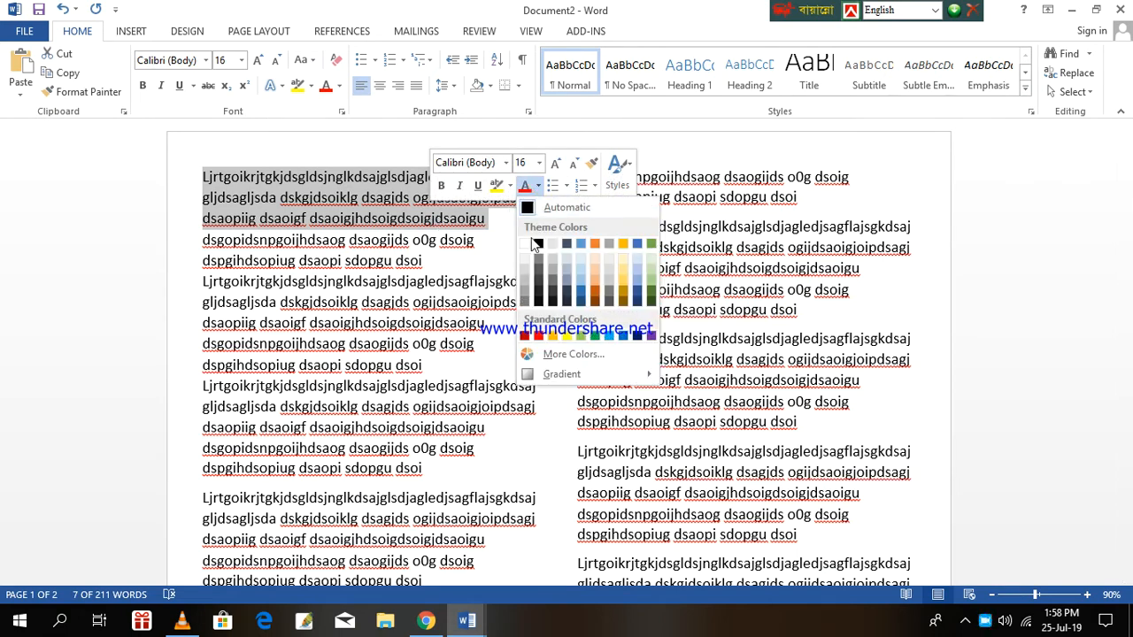
left_click(595, 336)
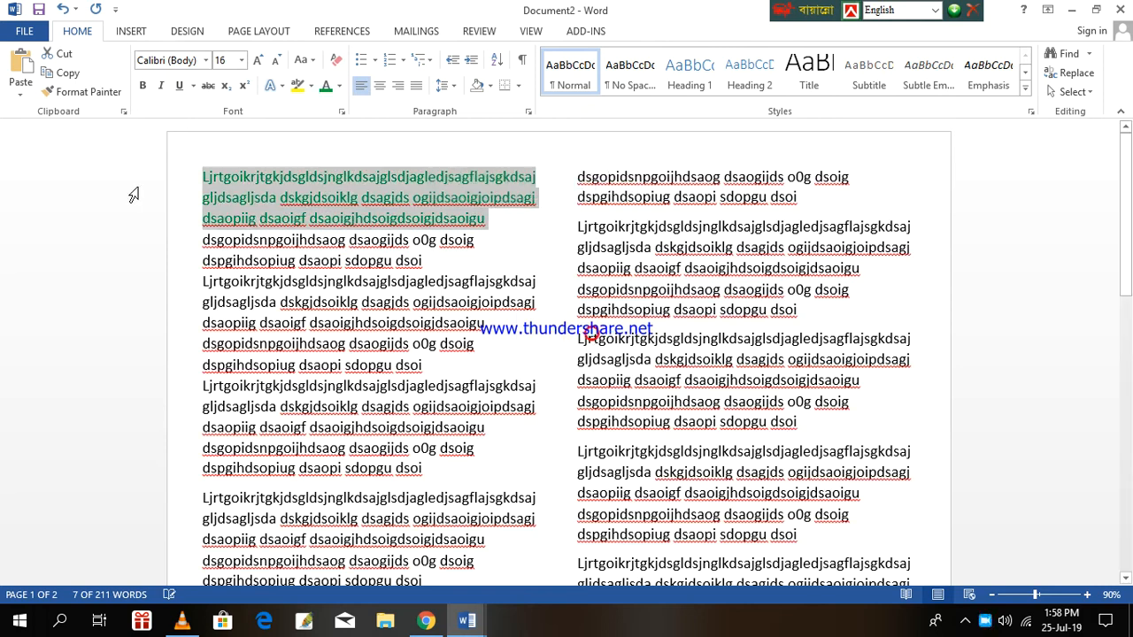
Step: Color the first paragraph's last two lines blue
left_click(195, 246)
left_click_drag(195, 246, 418, 265)
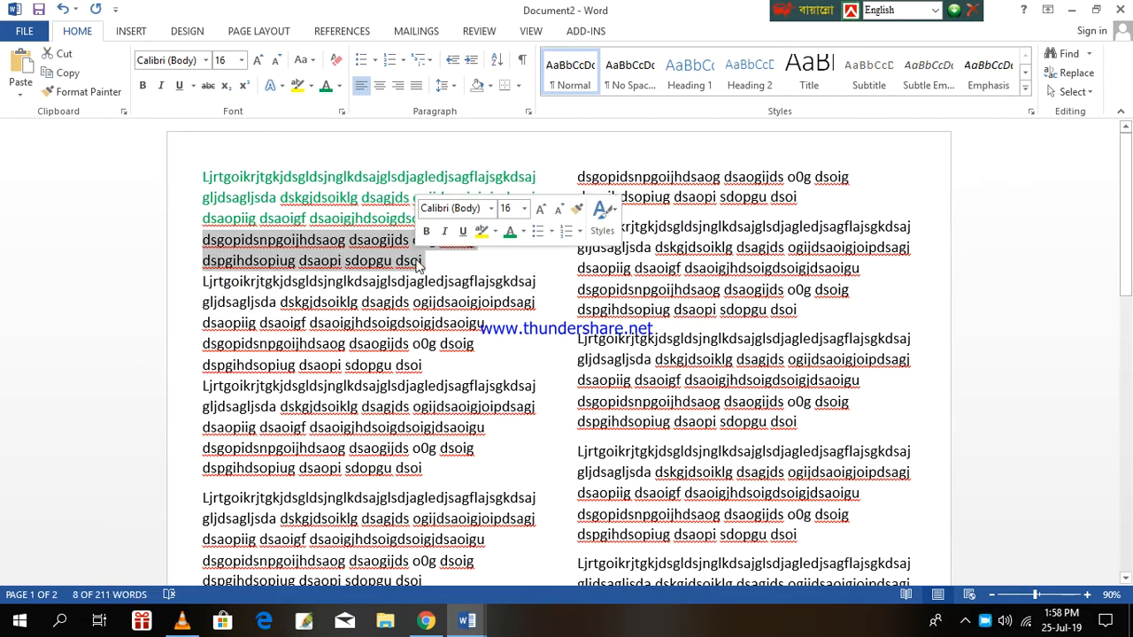
left_click(523, 231)
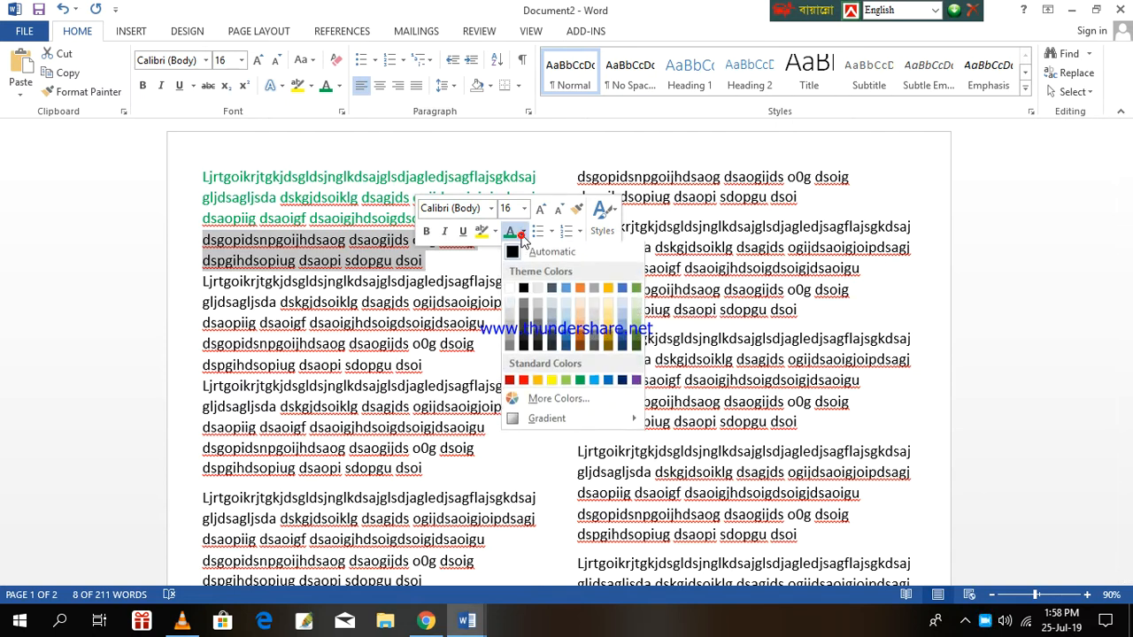
left_click(589, 380)
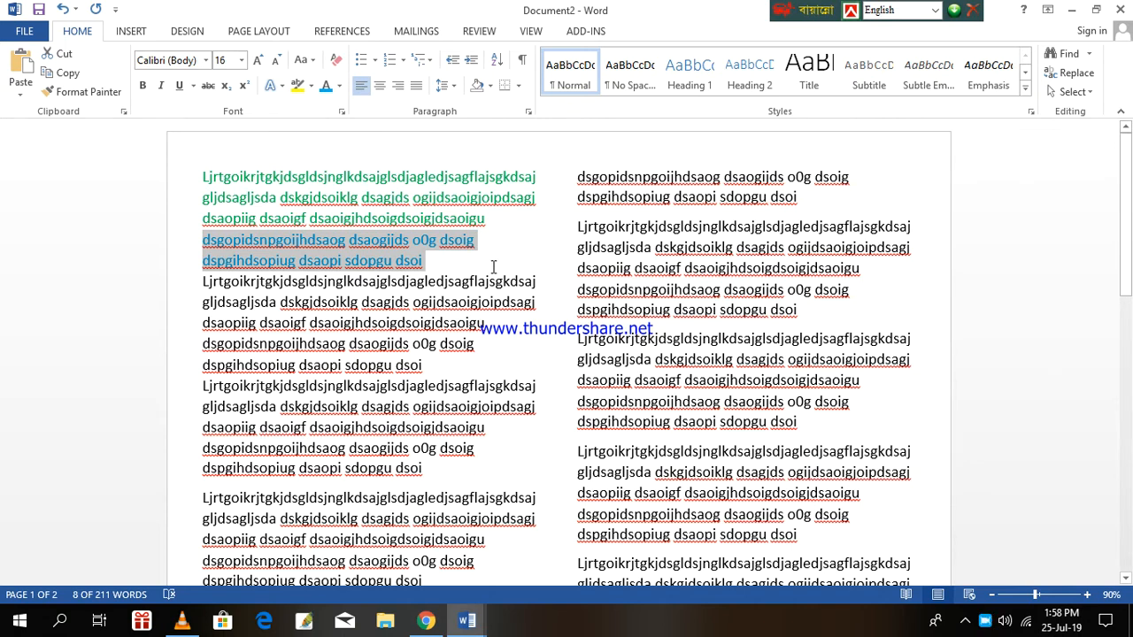
left_click(492, 268)
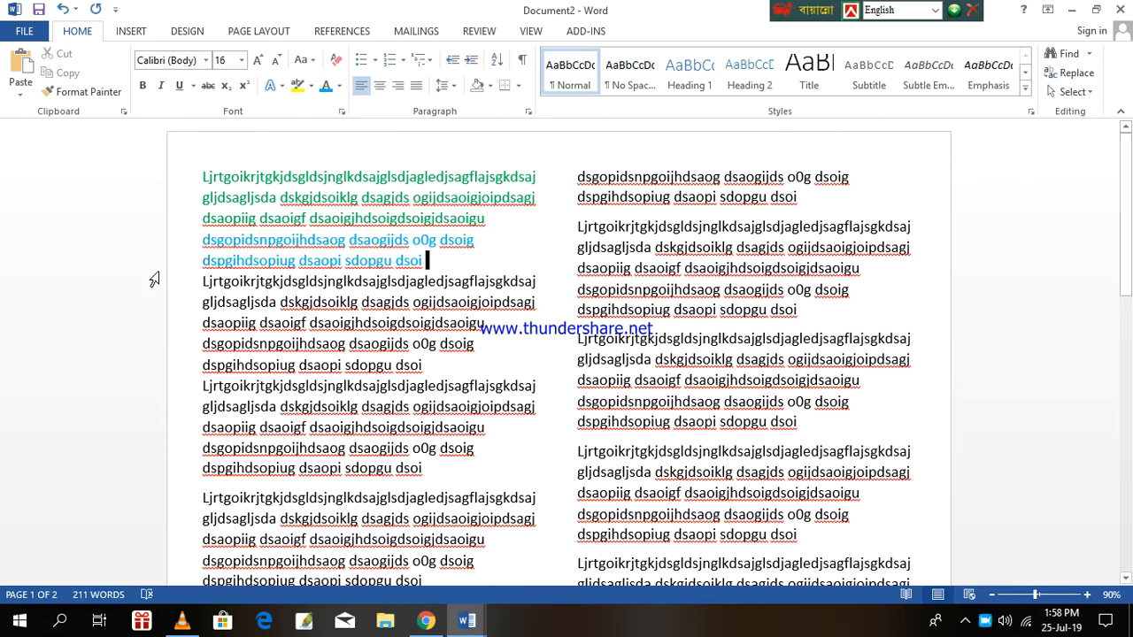
left_click_drag(196, 276, 478, 324)
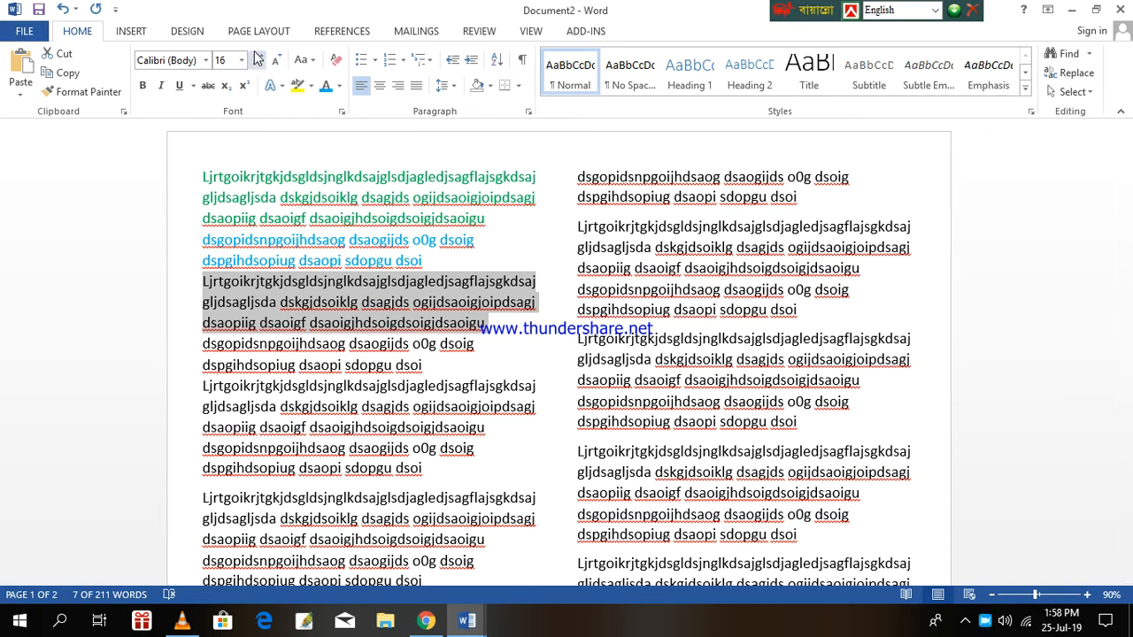
Step: Make the selected three lines orange, then replace all text with 'q' and undo it
left_click(338, 86)
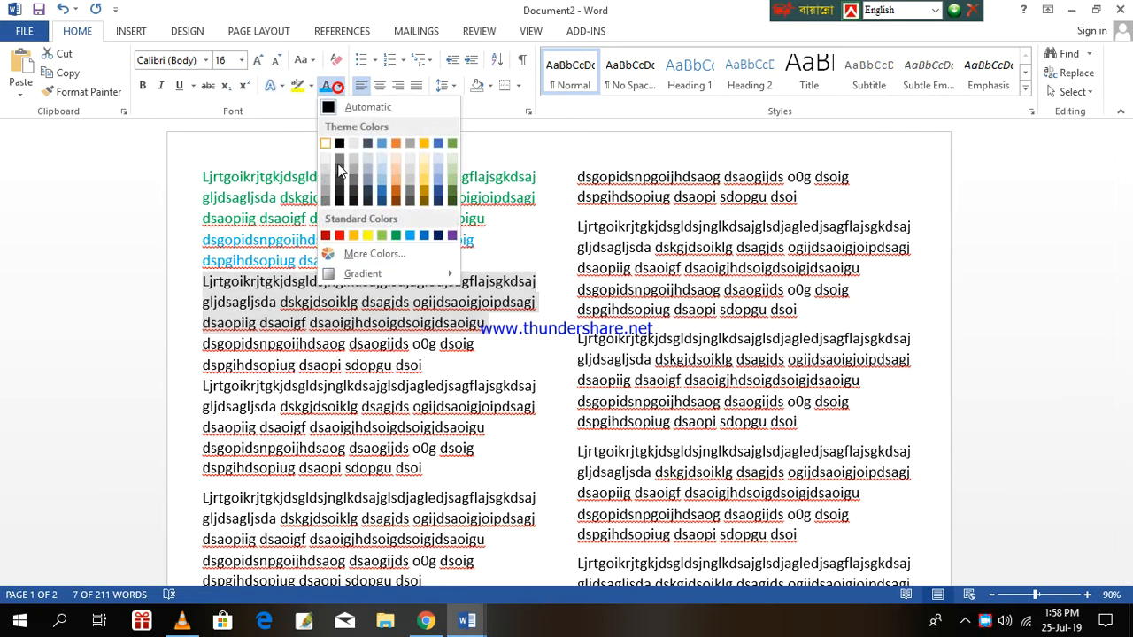
left_click(395, 142)
left_click(501, 356)
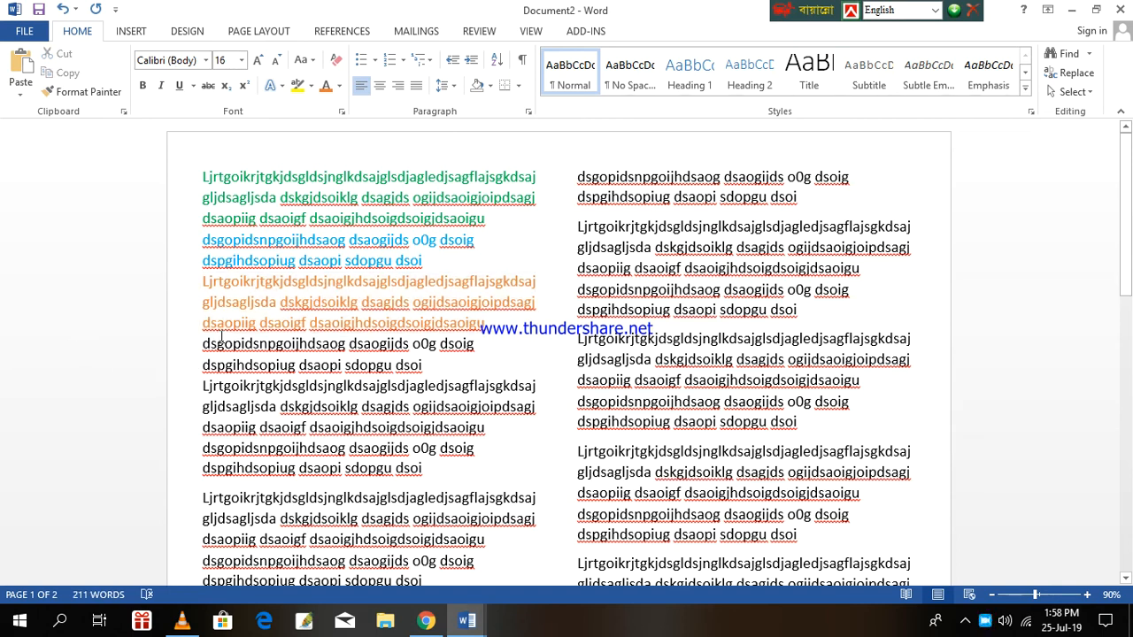
key("ctrl+a")
type("q")
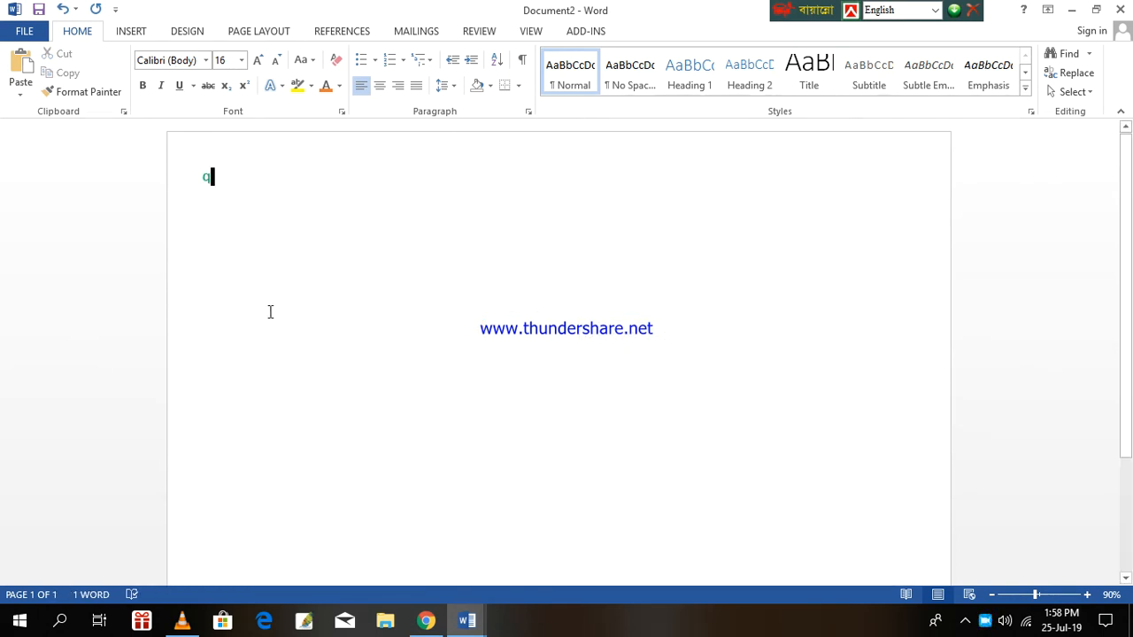
key("ctrl+z")
left_click(494, 361)
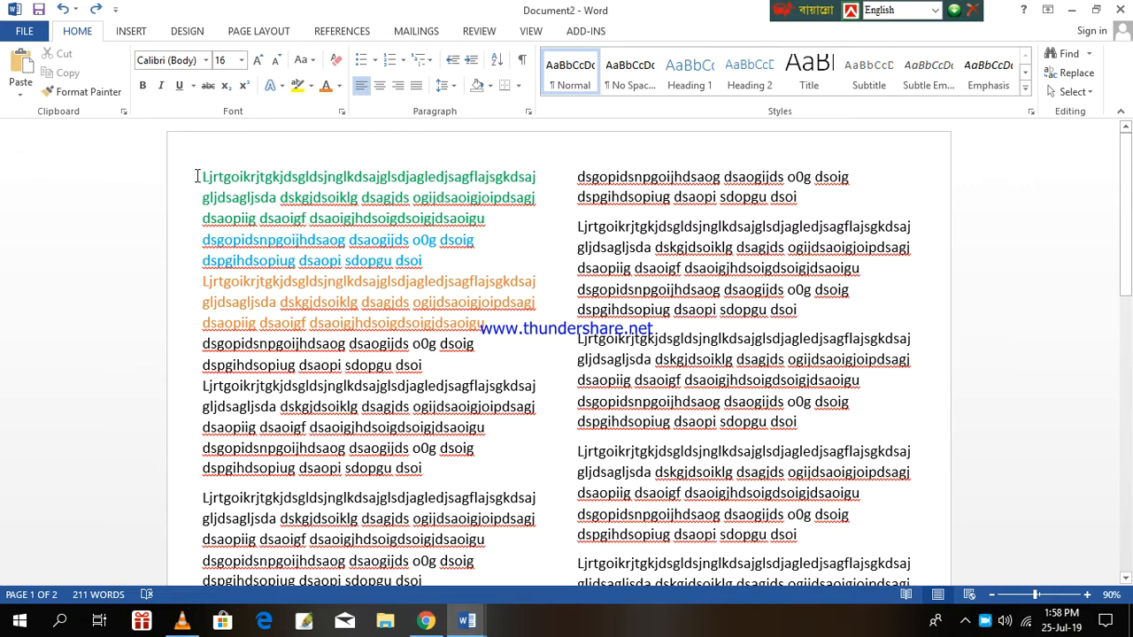
left_click_drag(198, 177, 544, 372)
type("zs")
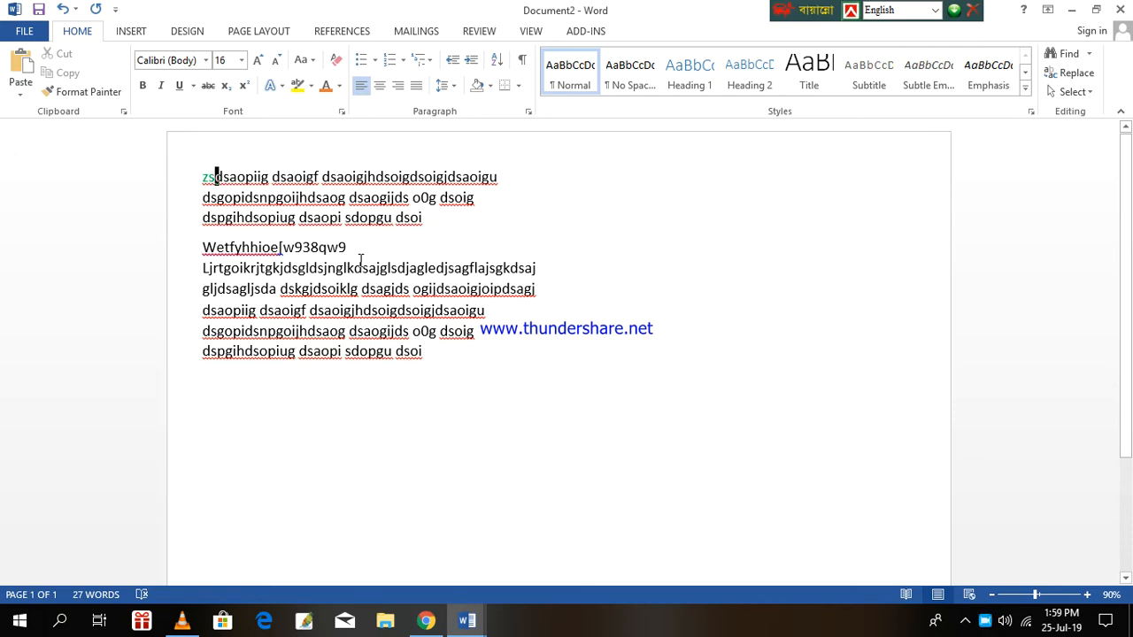
key("ctrl+z")
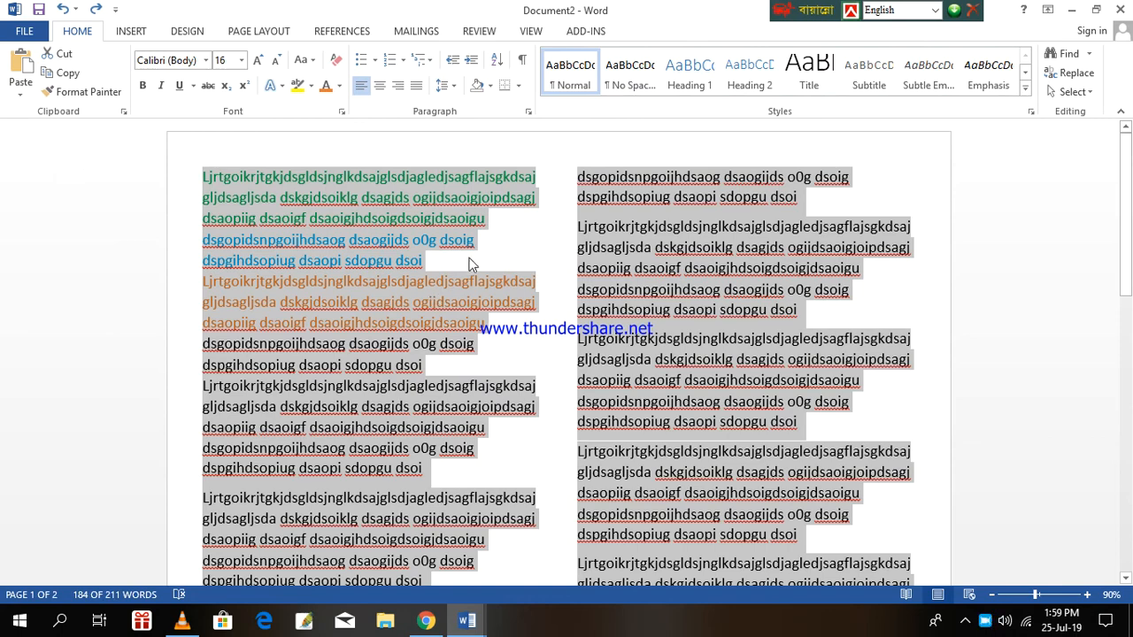
scroll(466, 259, "down", 5)
scroll(466, 258, "up", 5)
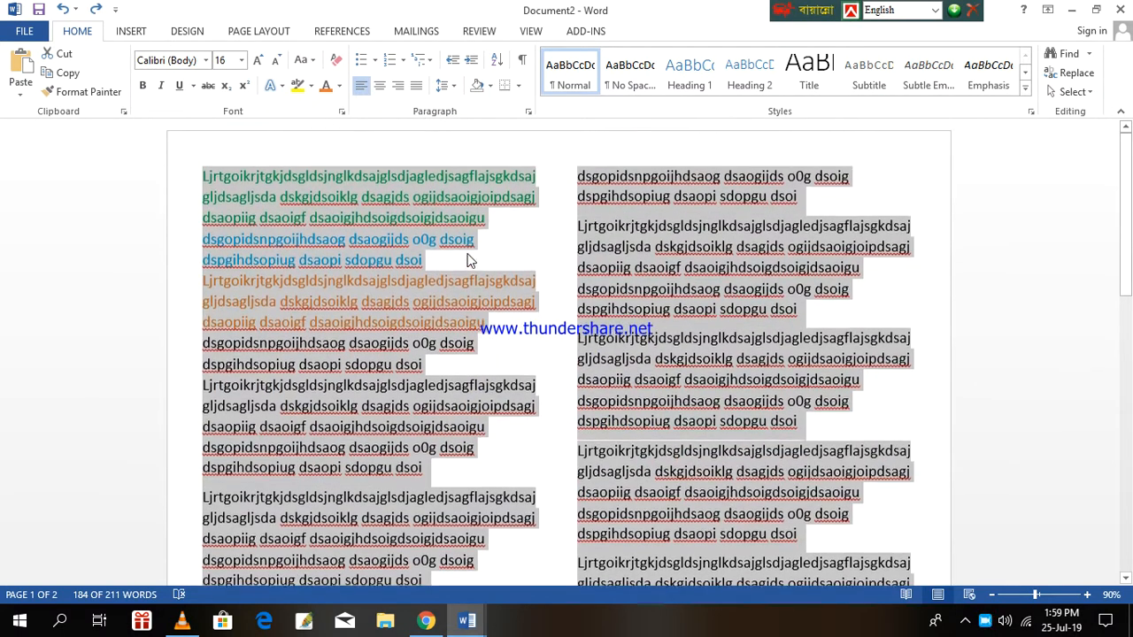
left_click(516, 344)
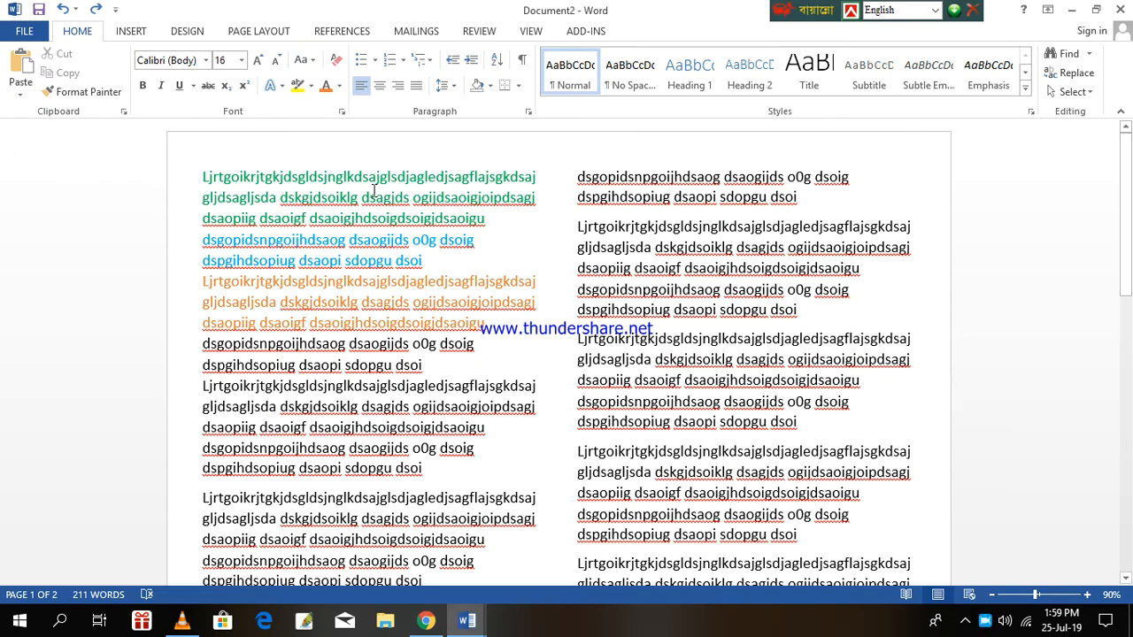
scroll(504, 244, "down", 3)
scroll(505, 253, "up", 3)
scroll(507, 292, "down", 2)
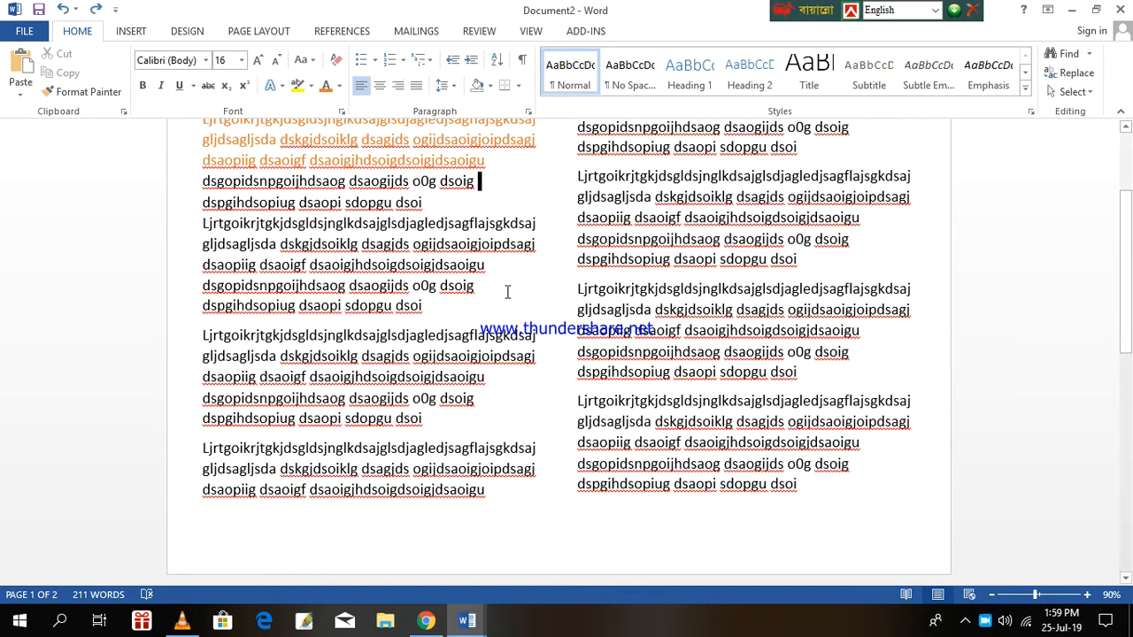
scroll(503, 216, "up", 2)
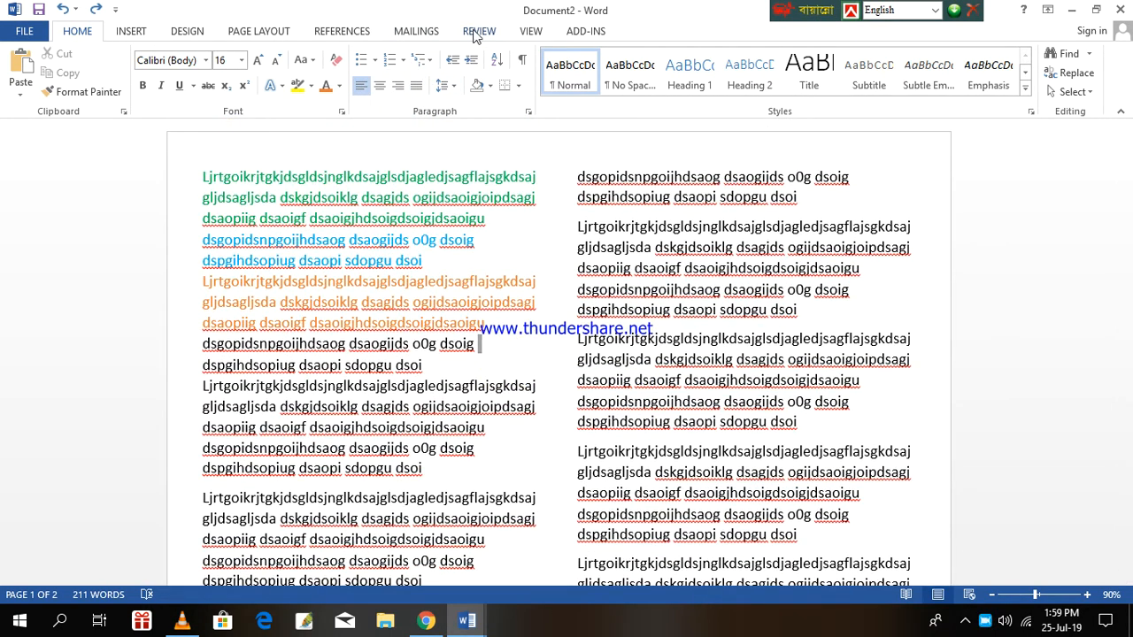
Step: Bring up the Design tab's watermark and page background options for Document2
left_click(258, 31)
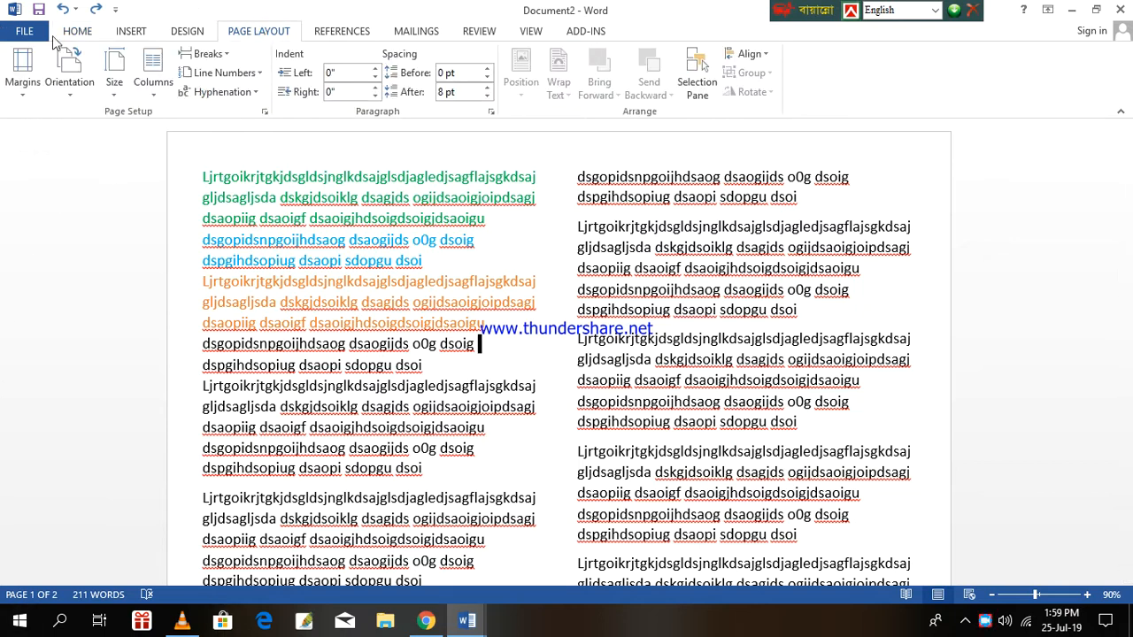
left_click(132, 31)
scroll(558, 278, "down", 1)
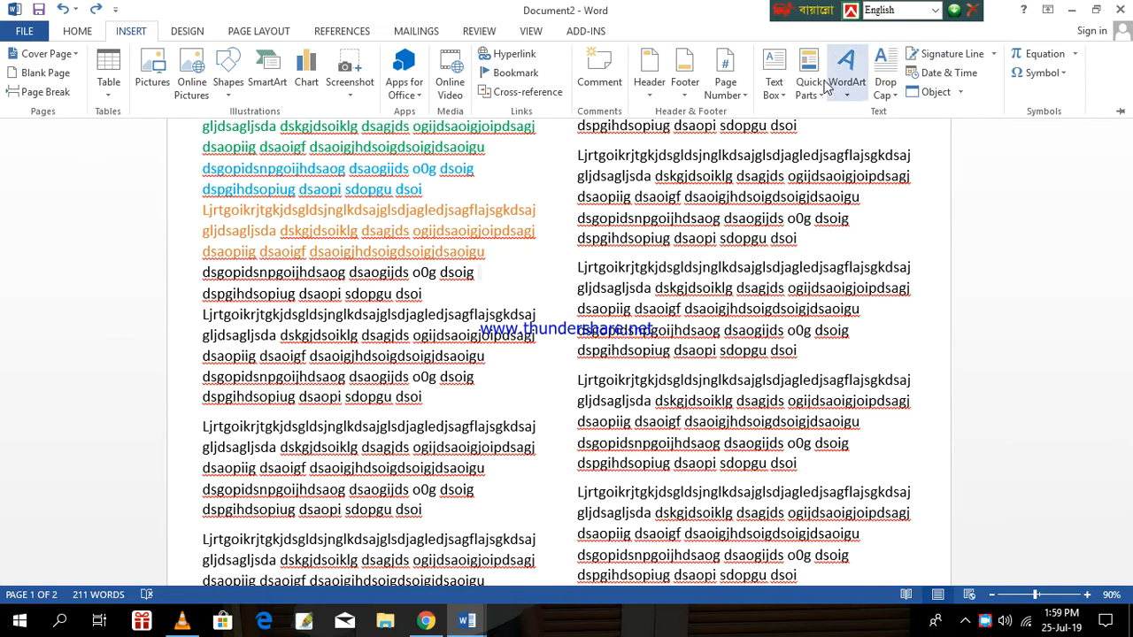
left_click(190, 31)
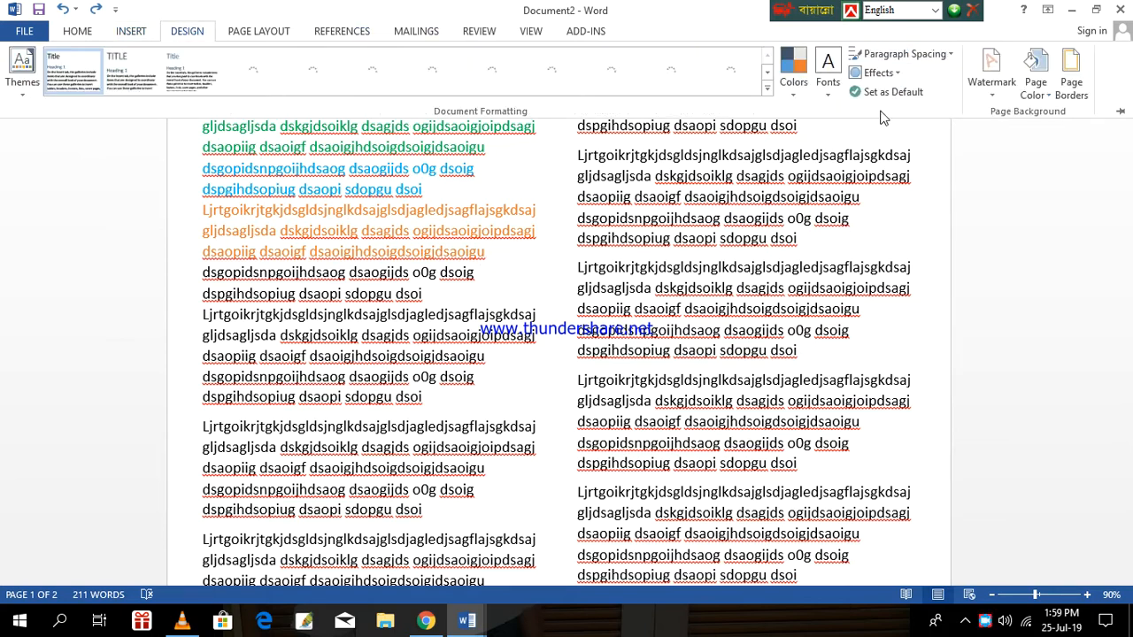
Step: Open the Watermark gallery on the Design tab and browse the Confidential and Disclaimers presets
left_click(987, 75)
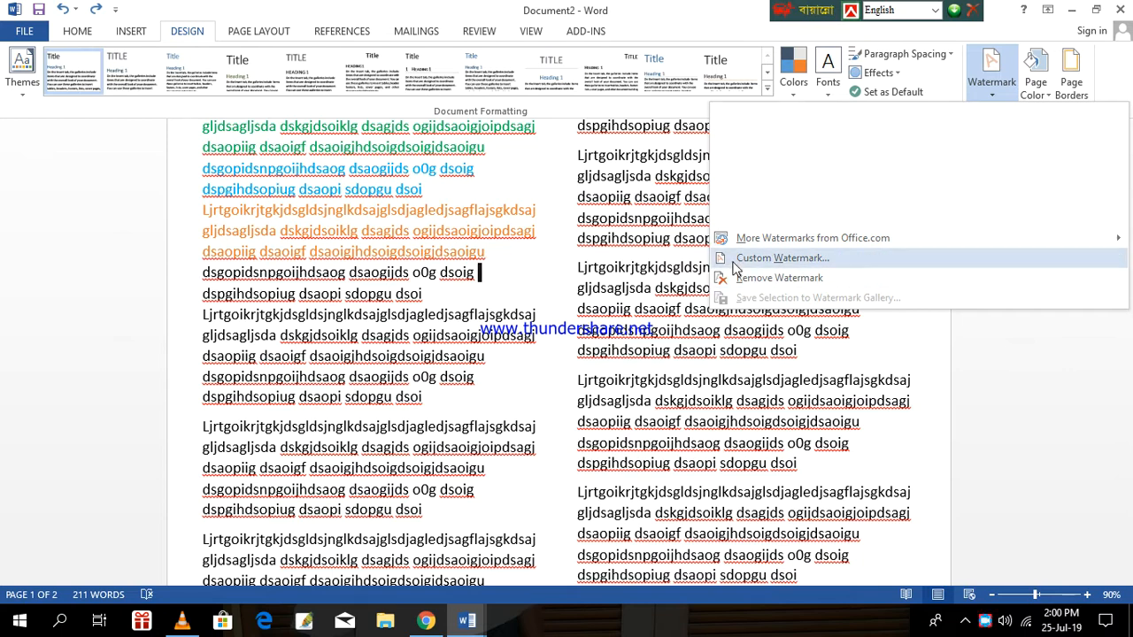
left_click(990, 71)
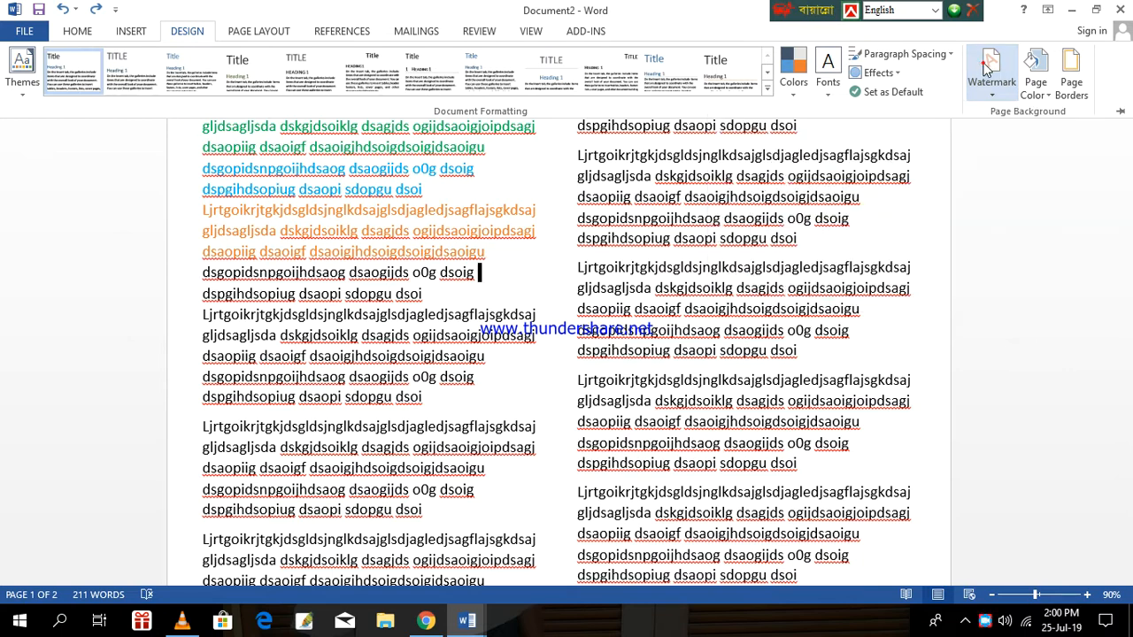
left_click(987, 71)
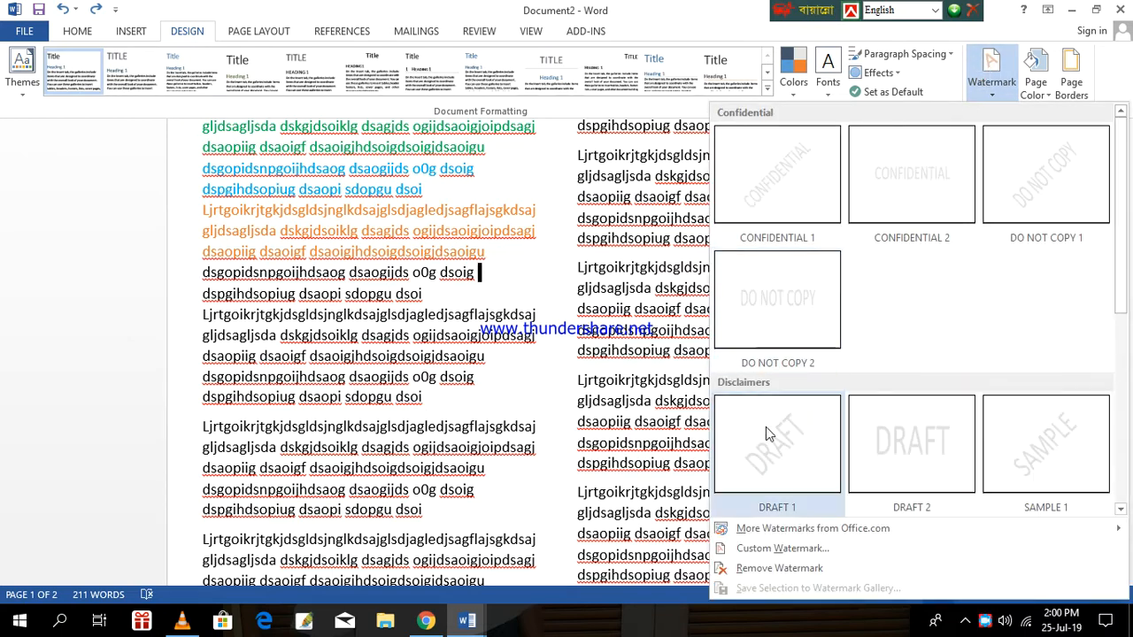
scroll(779, 407, "down", 3)
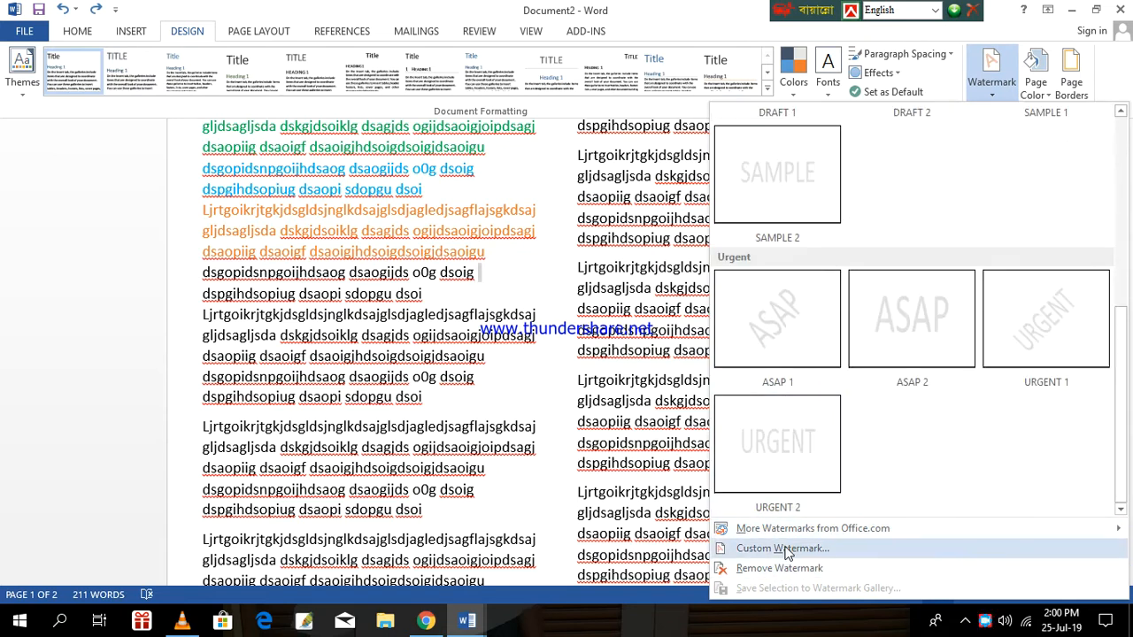
left_click(839, 533)
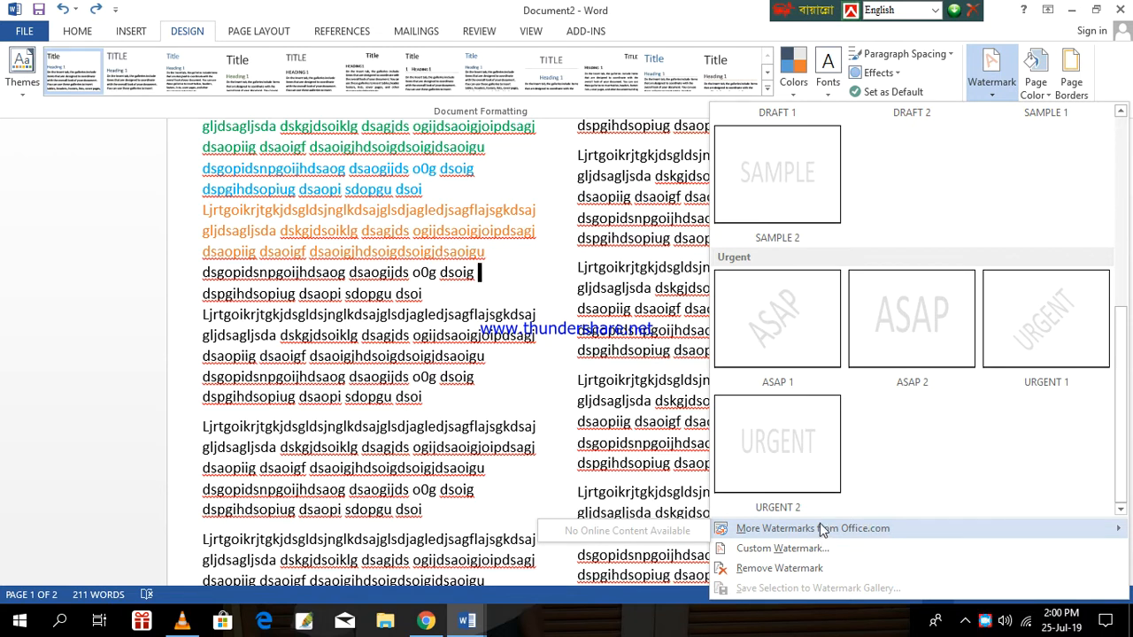
scroll(865, 398, "up", 3)
scroll(863, 398, "down", 3)
scroll(849, 452, "up", 3)
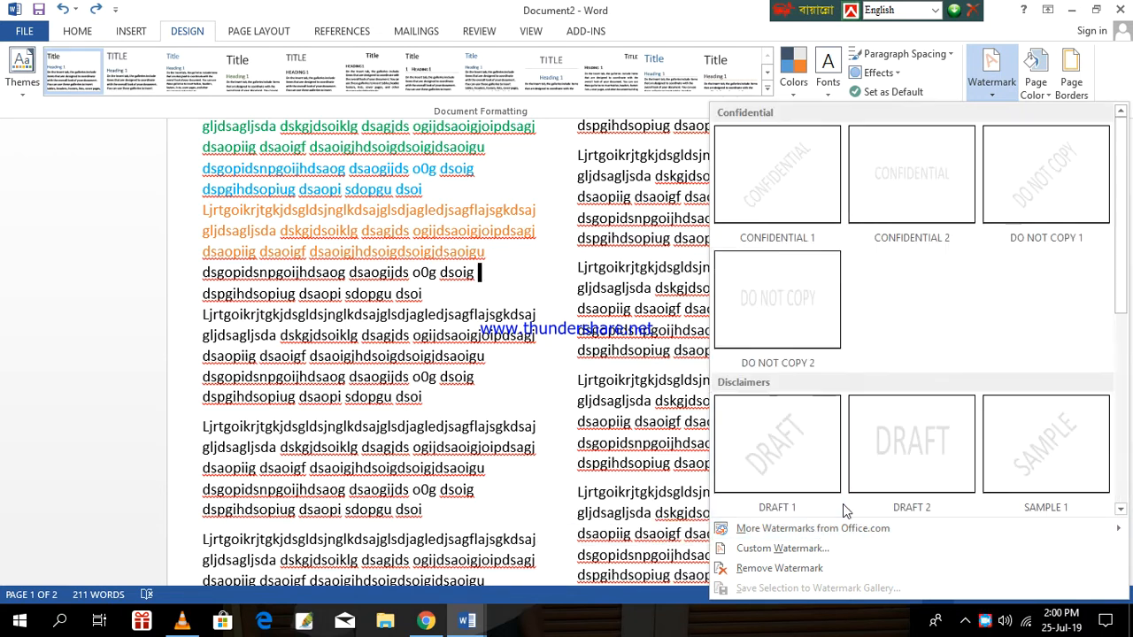
scroll(842, 504, "down", 3)
scroll(832, 469, "up", 3)
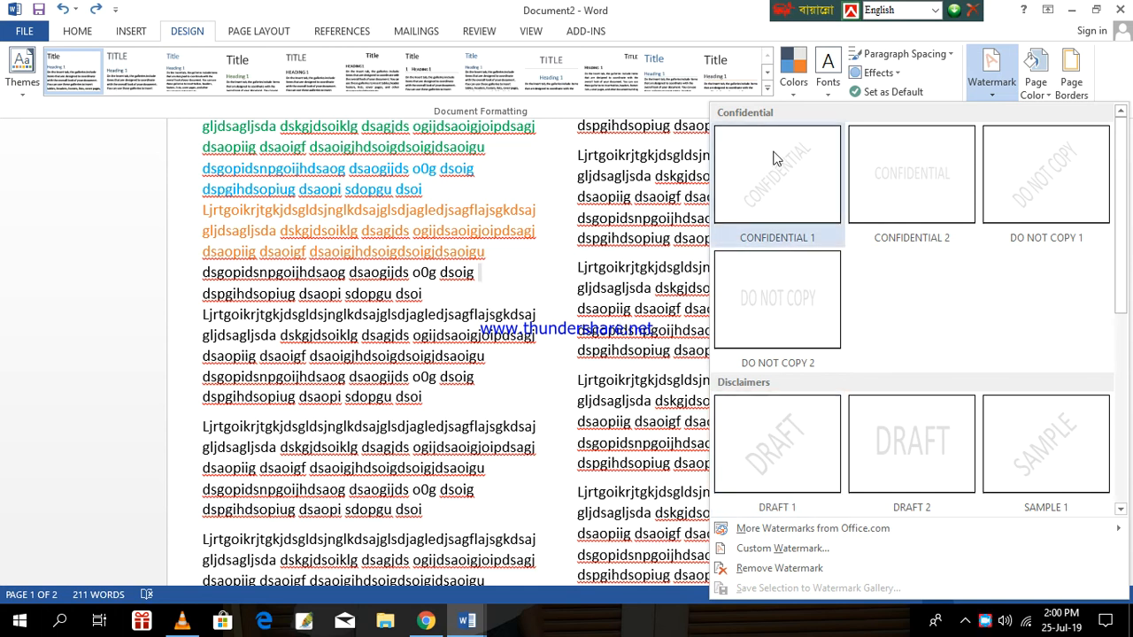
Step: Apply the diagonal CONFIDENTIAL 1 watermark and collapse the ribbon with Ctrl+F1
left_click(823, 181)
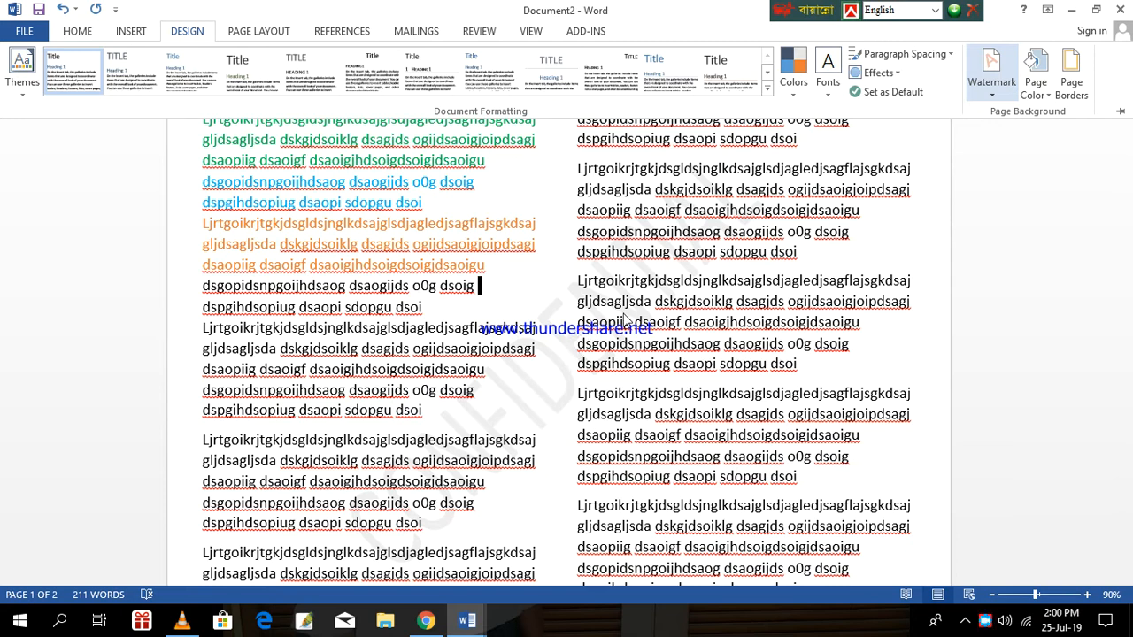
key("ctrl+F1")
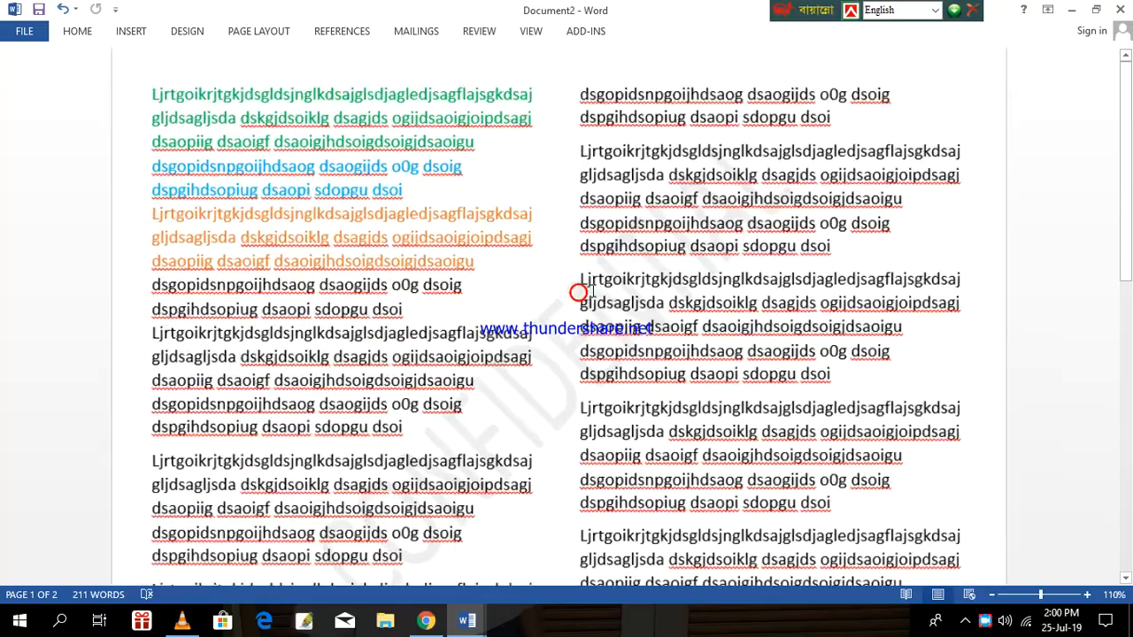
scroll(584, 294, "up", 8)
scroll(593, 291, "up", 4)
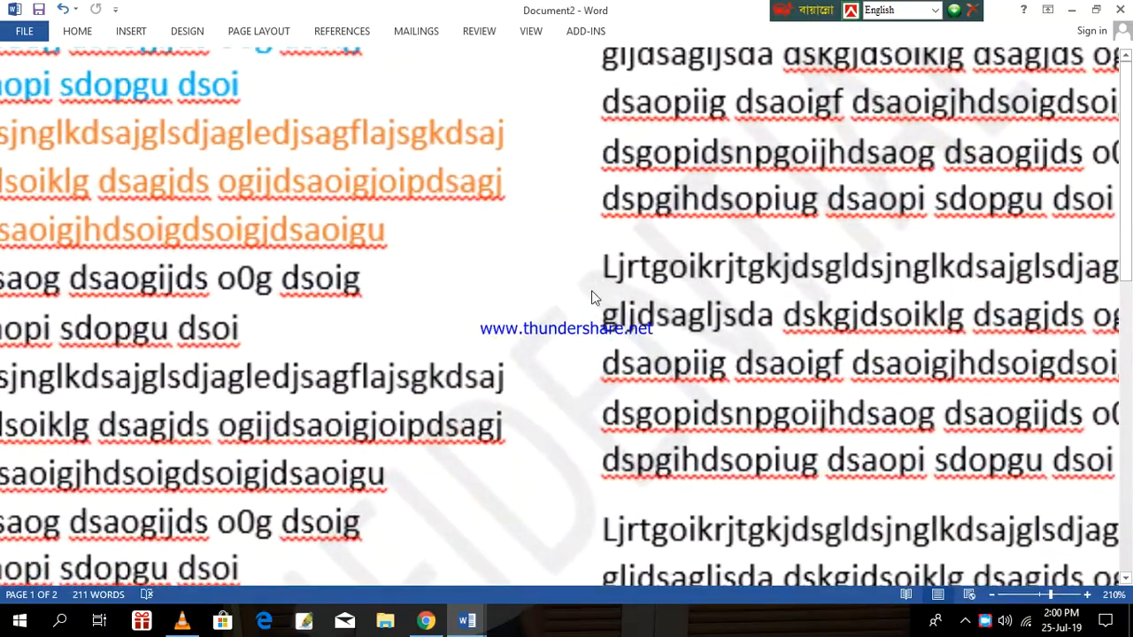
scroll(591, 291, "down", 8)
Step: Dismiss the warning message and scroll through the watermarked pages
right_click(591, 292, "ctrl")
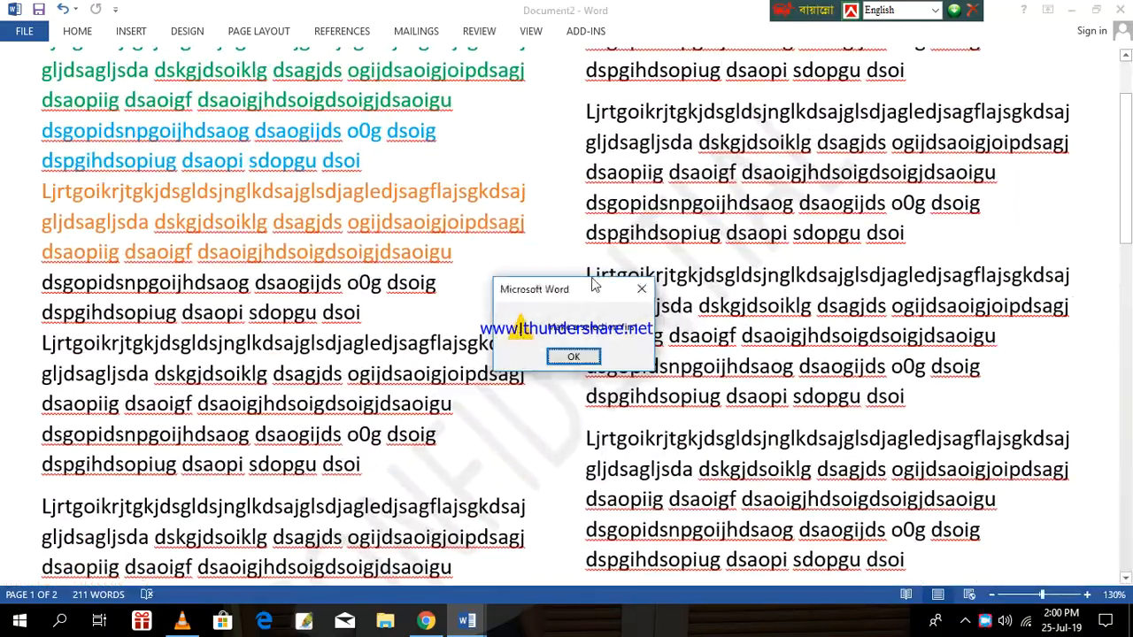
left_click(640, 290)
scroll(580, 267, "down", 9)
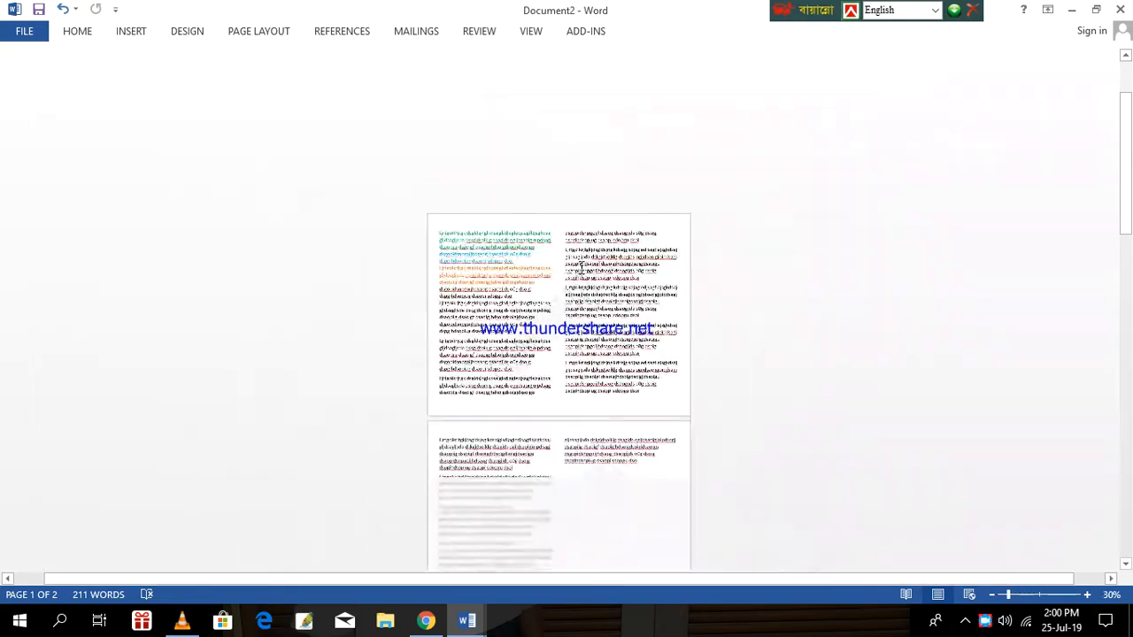
scroll(580, 274, "down", 3)
scroll(579, 275, "up", 4)
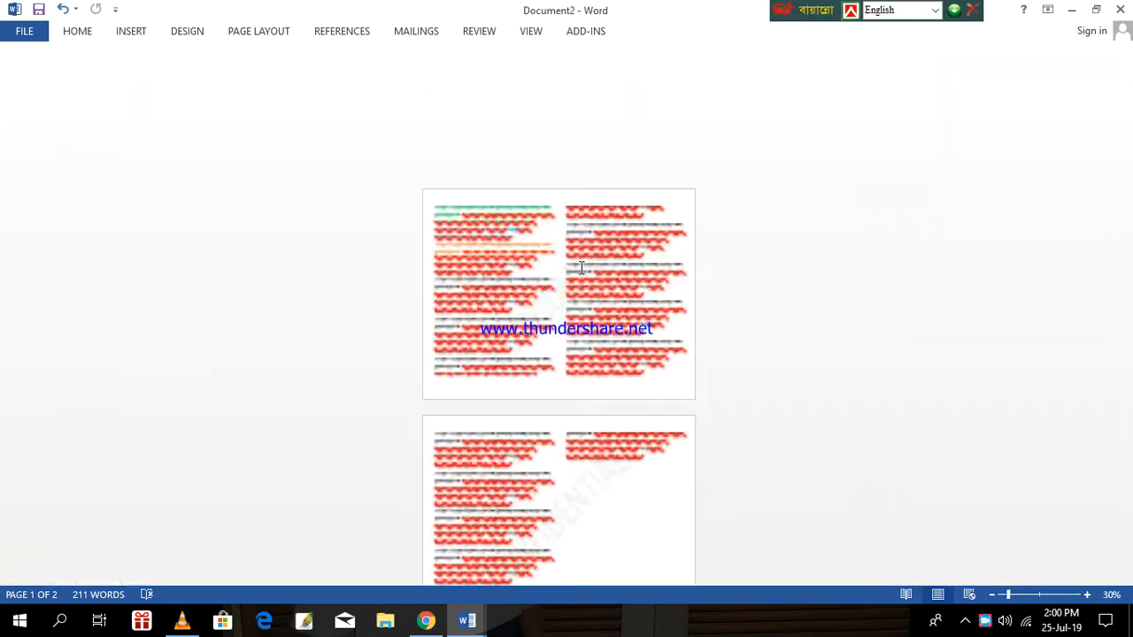
scroll(579, 267, "up", 4)
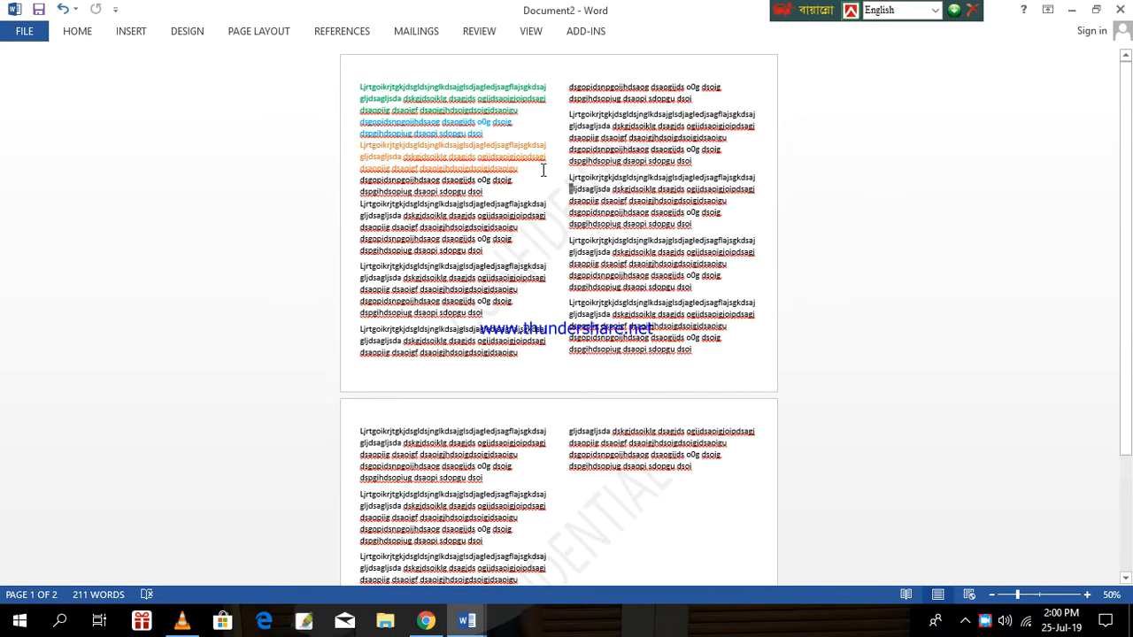
Step: Pin the ribbon again from the Home tab and review both watermarked pages
double_click(82, 32)
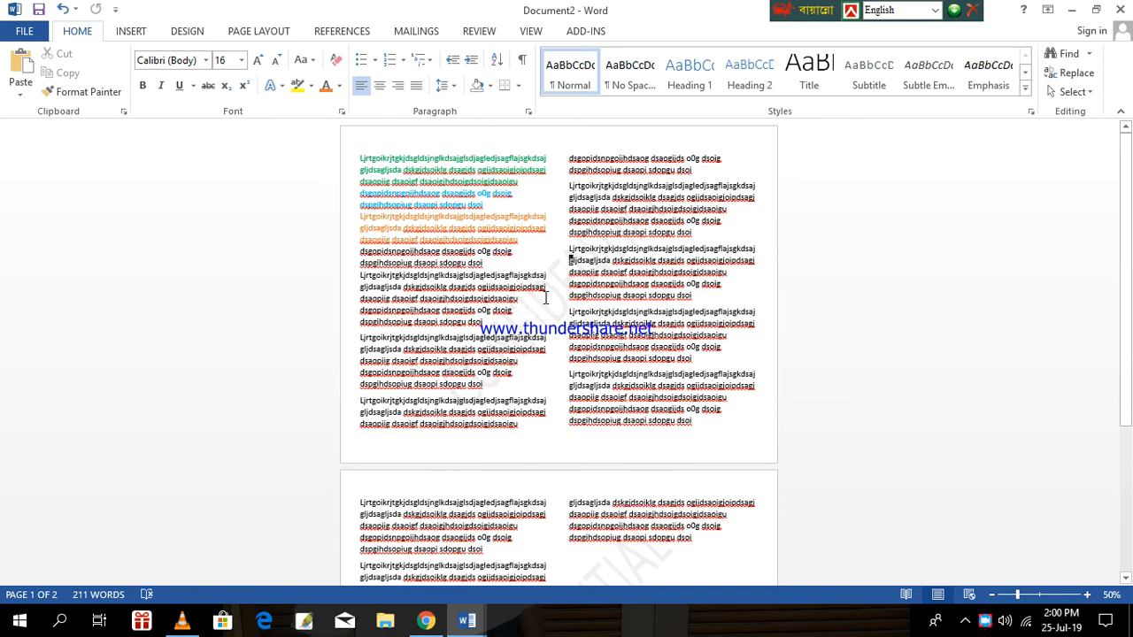
scroll(553, 288, "down", 3)
scroll(555, 286, "up", 3)
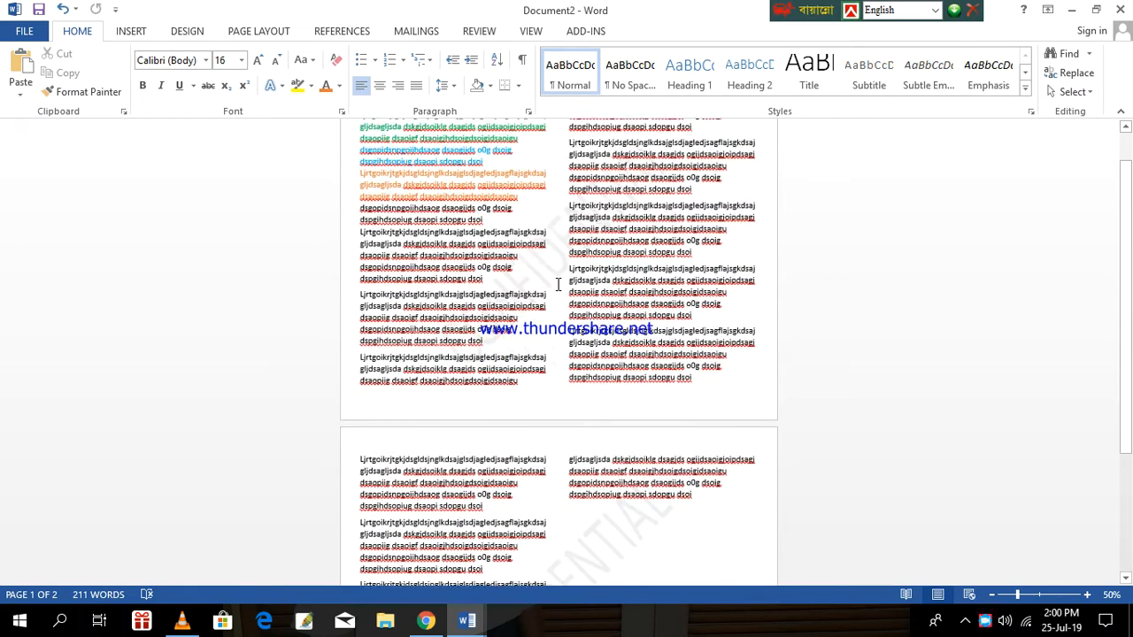
scroll(557, 284, "down", 3)
scroll(563, 380, "up", 3)
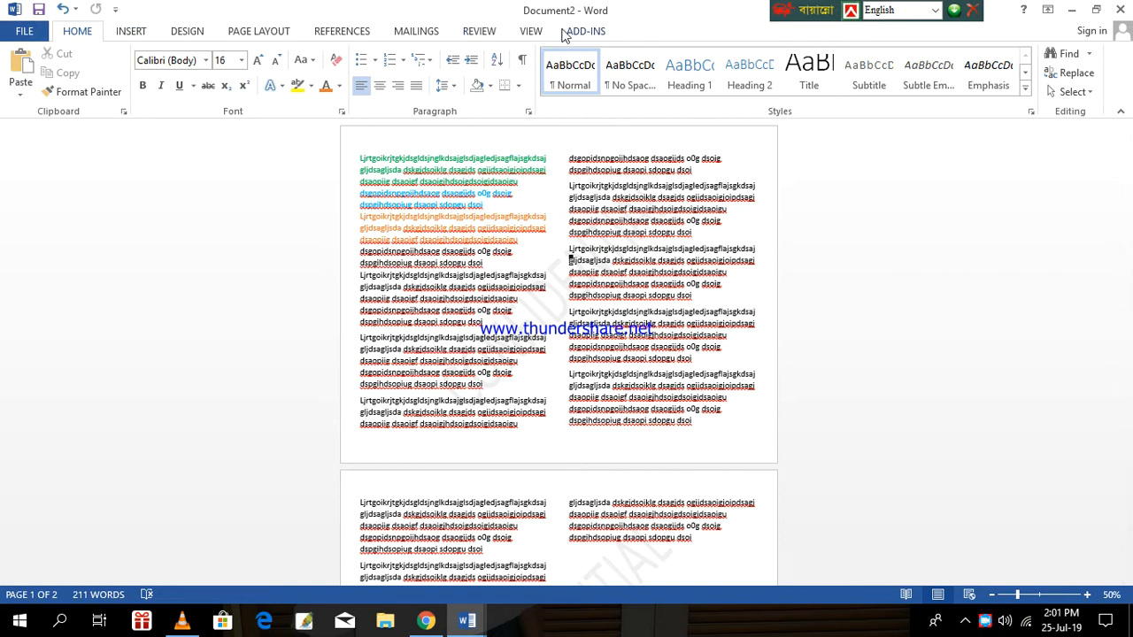
Step: Open Custom Watermark settings and select the existing CONFIDENTIAL watermark text
left_click(187, 31)
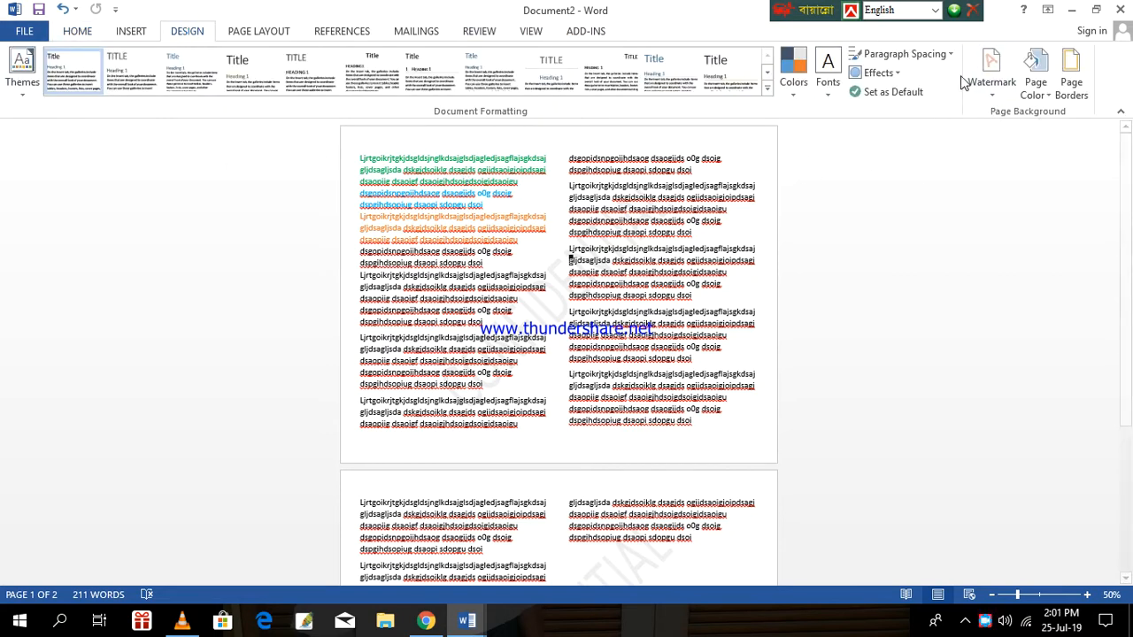
left_click(987, 73)
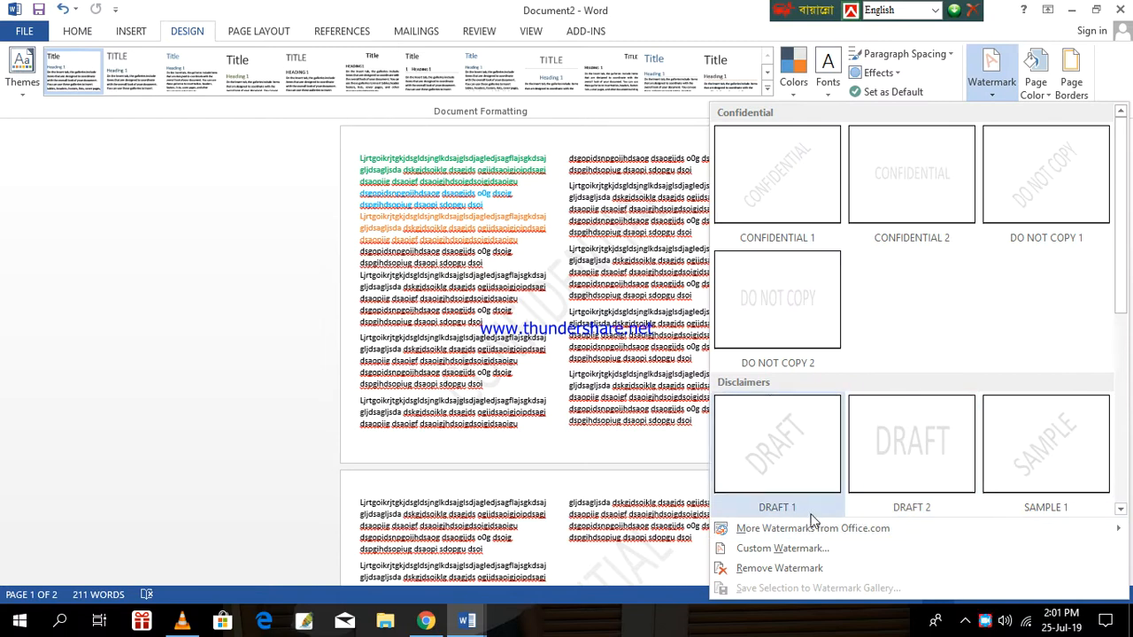
mouse_move(823, 537)
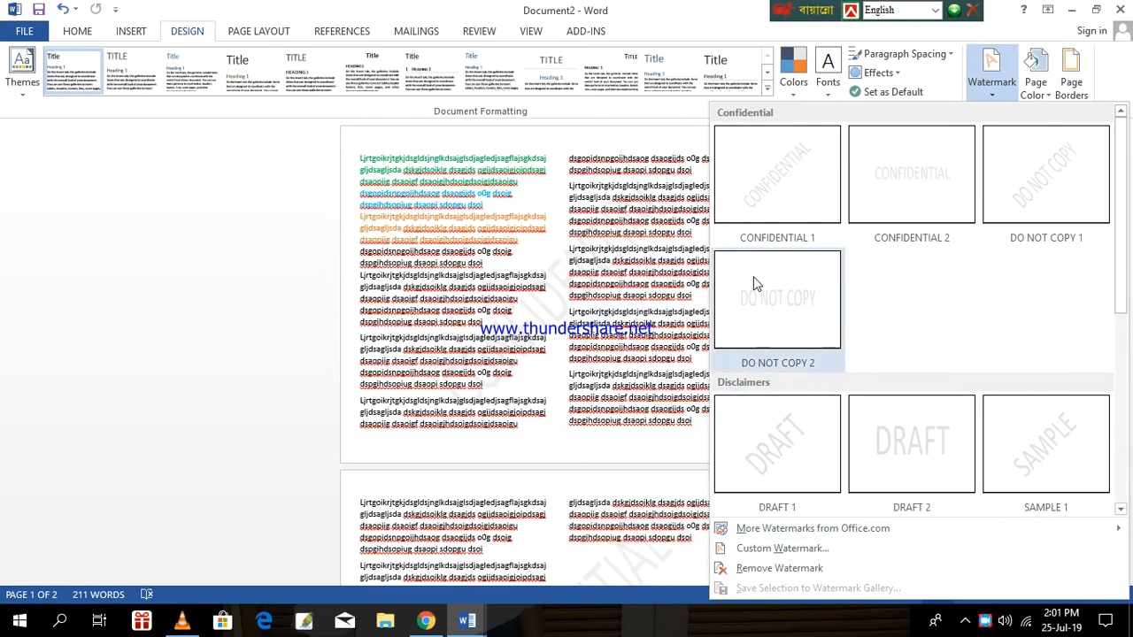
left_click(804, 551)
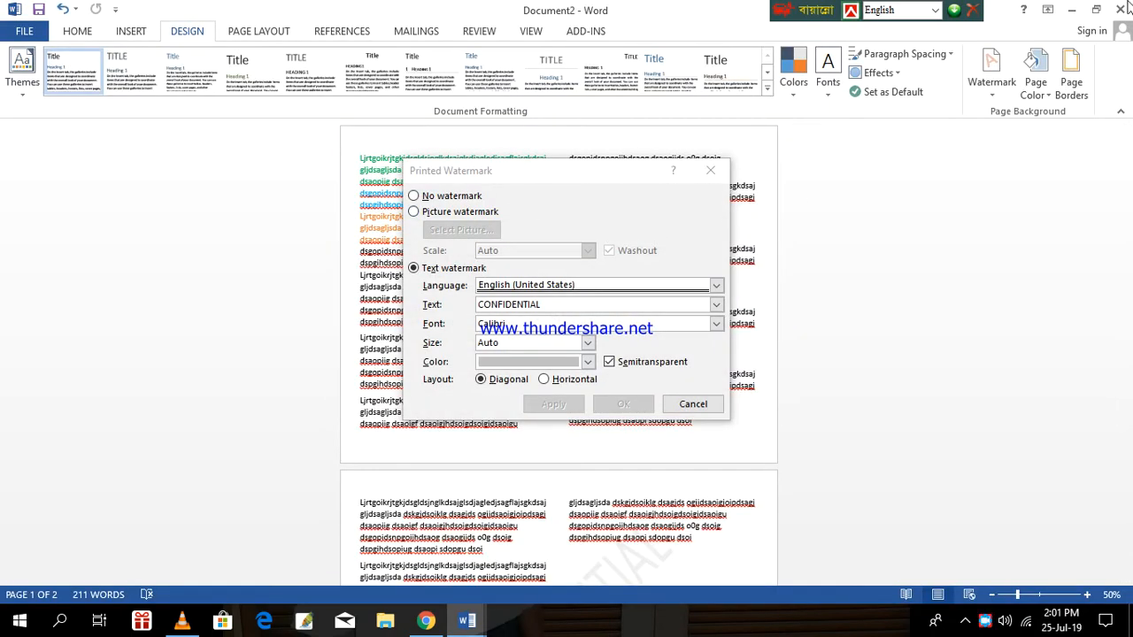
left_click(559, 303)
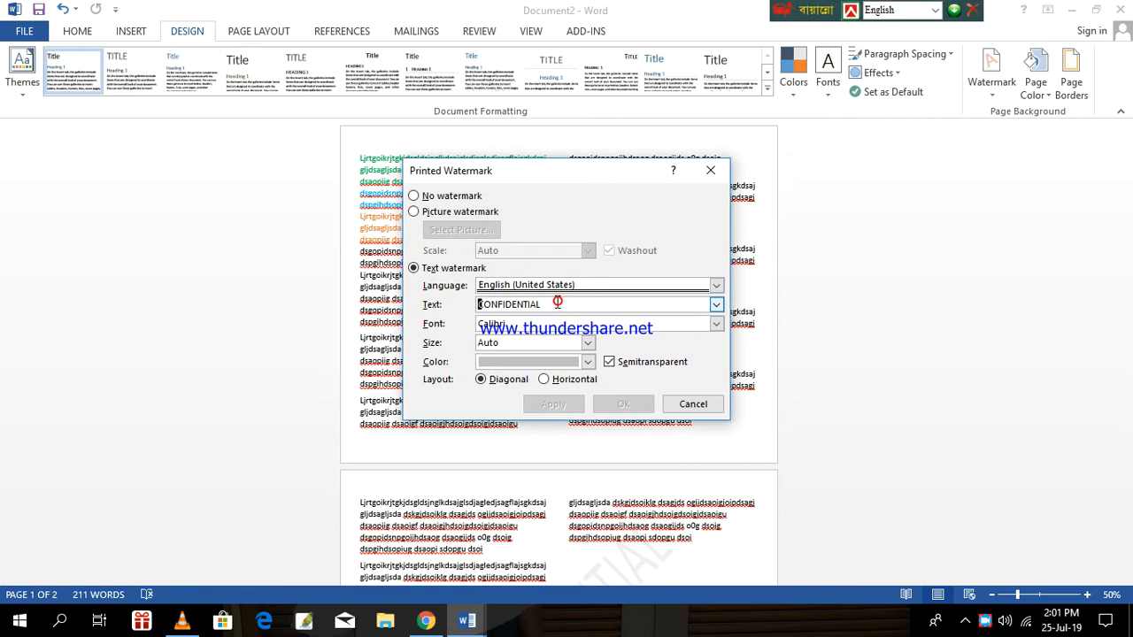
double_click(550, 303)
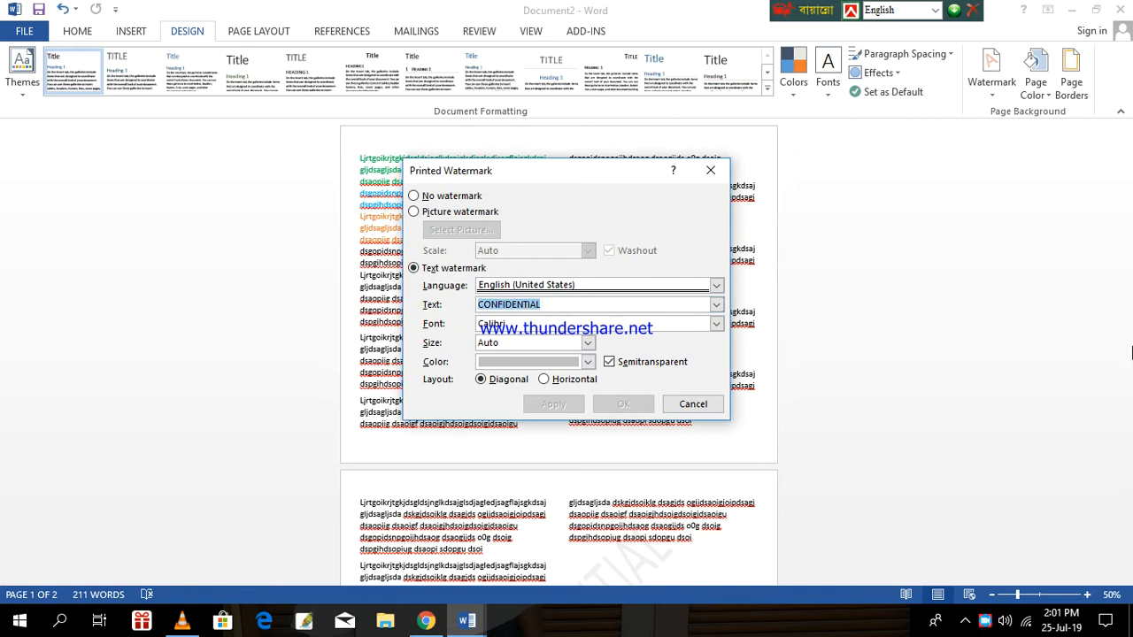
Step: Replace the watermark text with the author's name, keep size Auto, and colour it red
type("md")
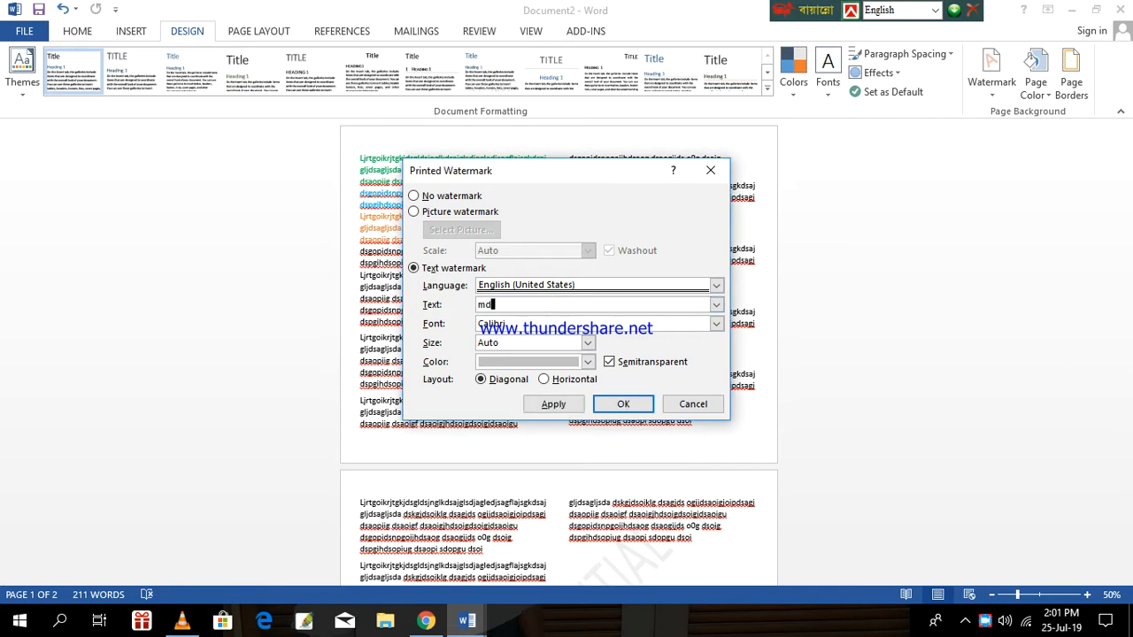
key("BackSpace")
key("BackSpace")
type("Md Ashik Mollik")
left_click(587, 343)
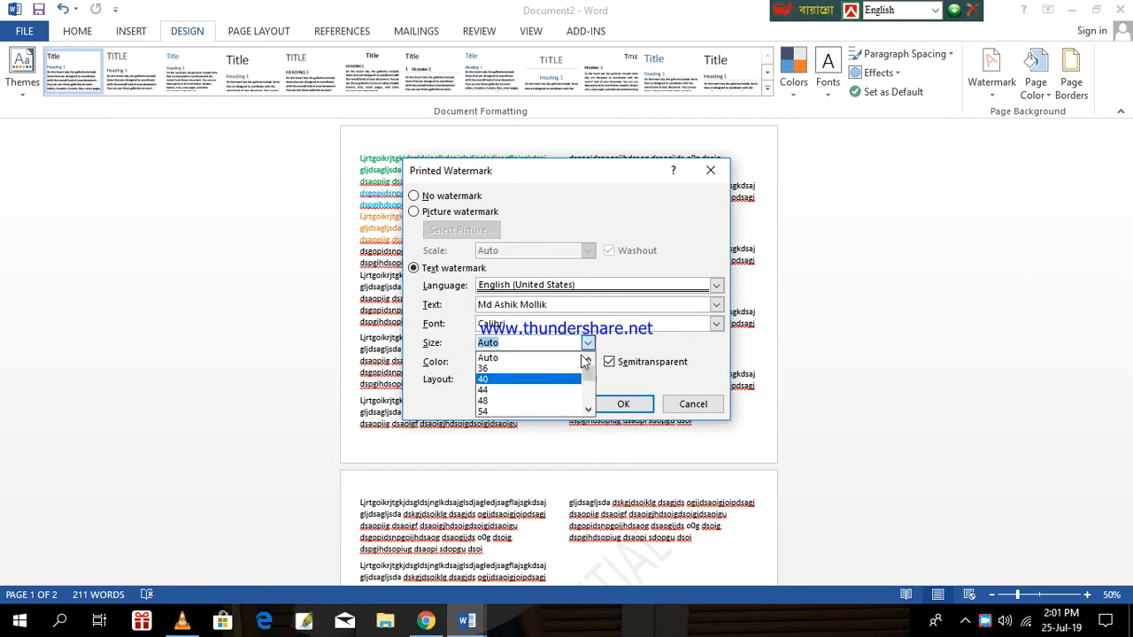
left_click(590, 345)
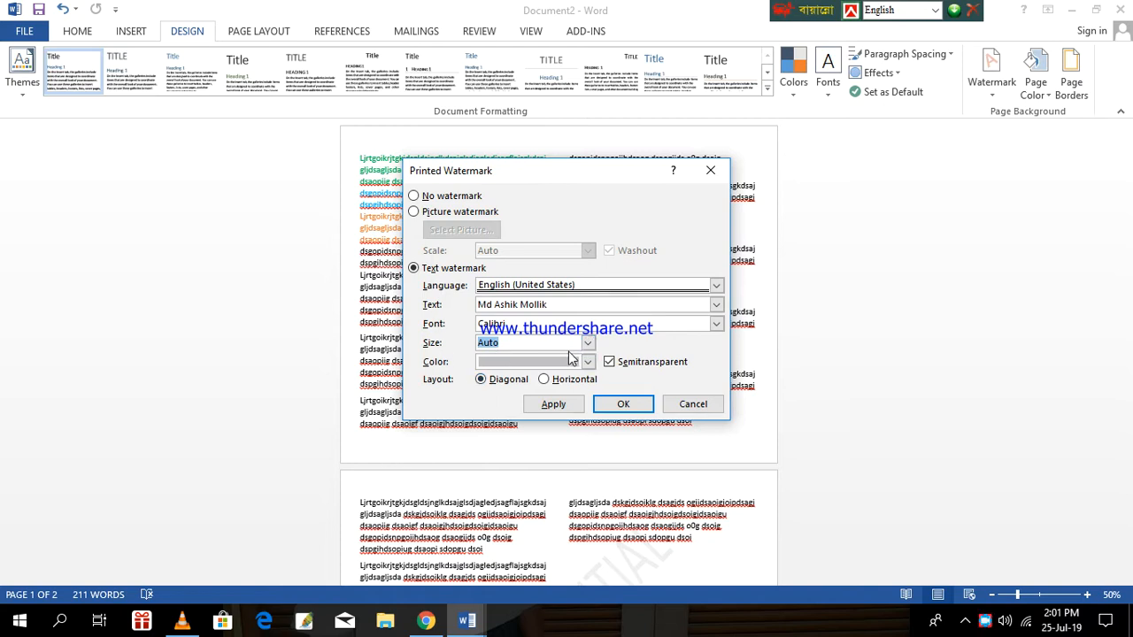
left_click(588, 362)
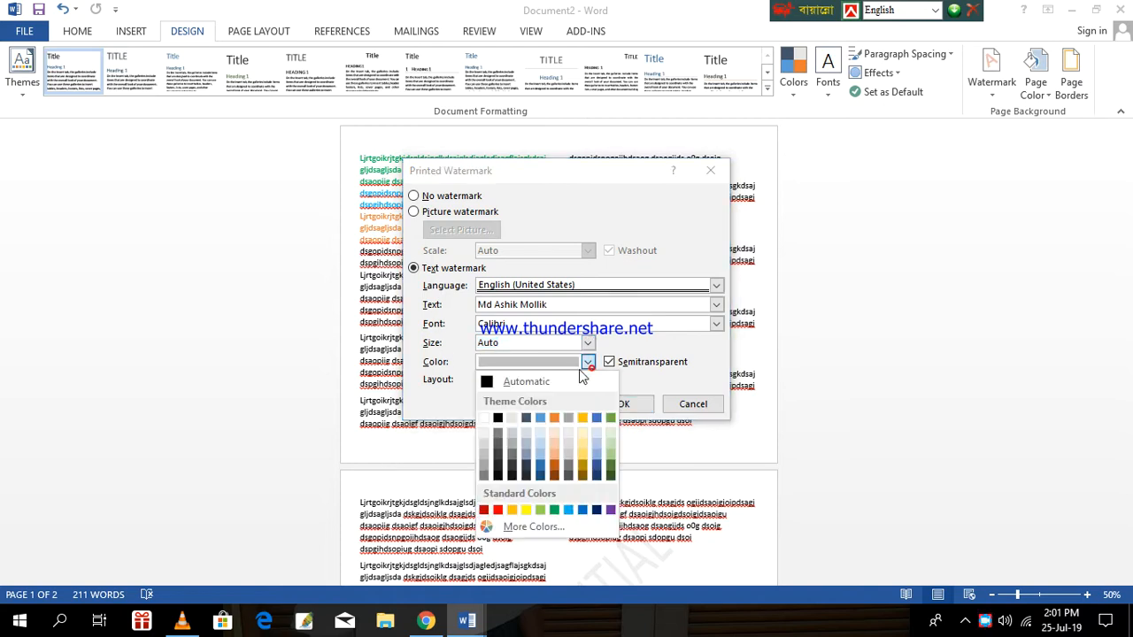
left_click(498, 510)
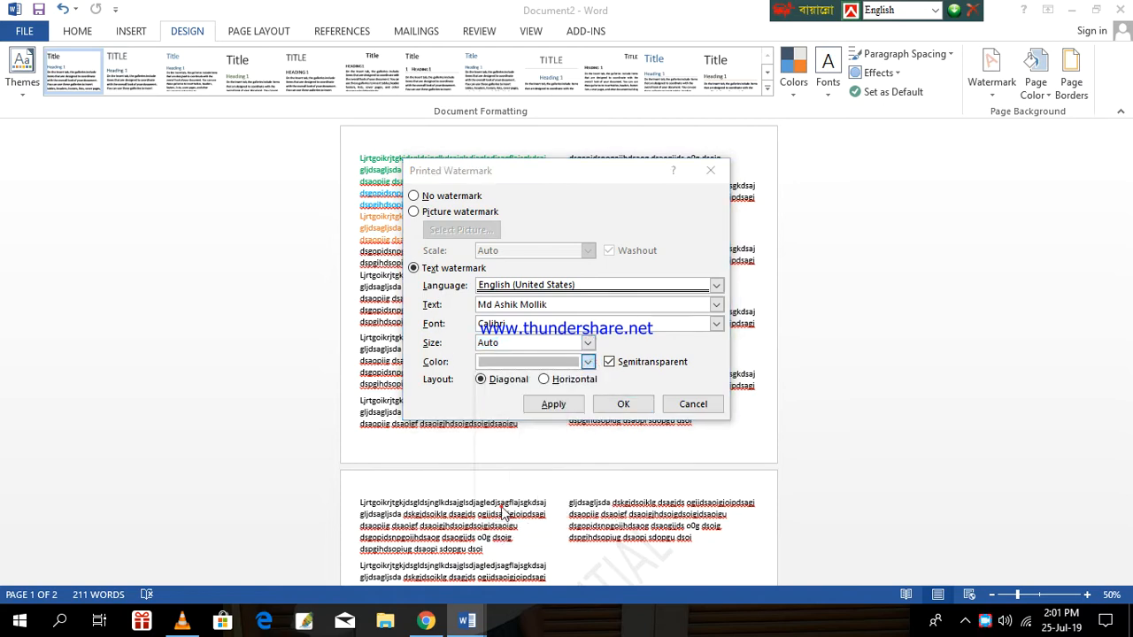
left_click(639, 404)
scroll(481, 304, "down", 5)
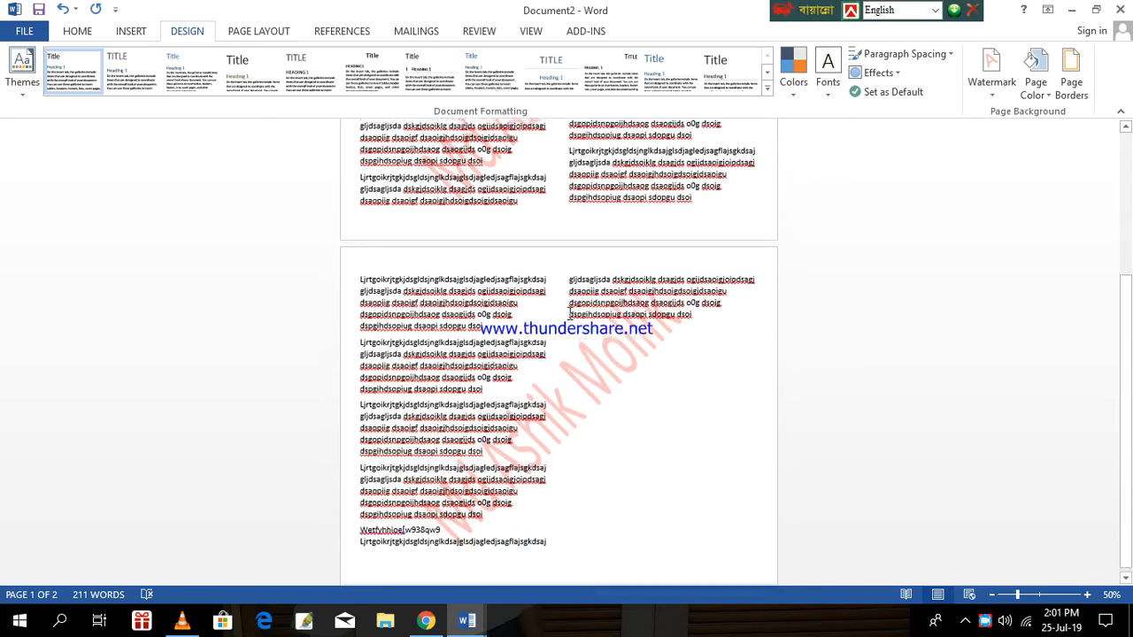
scroll(548, 266, "up", 5)
scroll(602, 228, "down", 3)
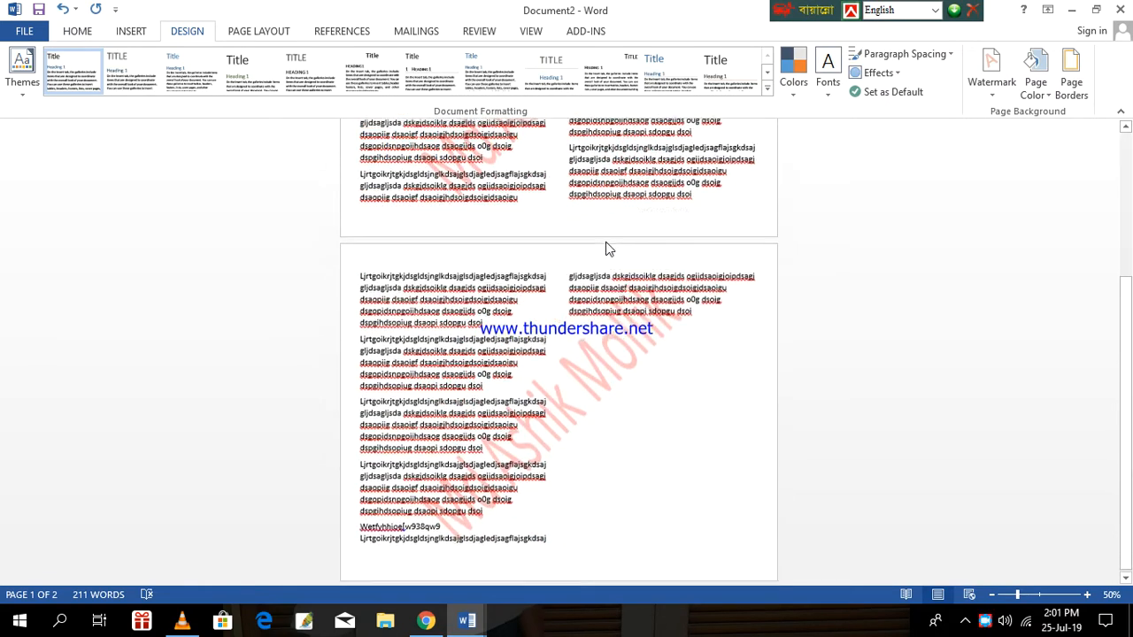
scroll(574, 273, "up", 3)
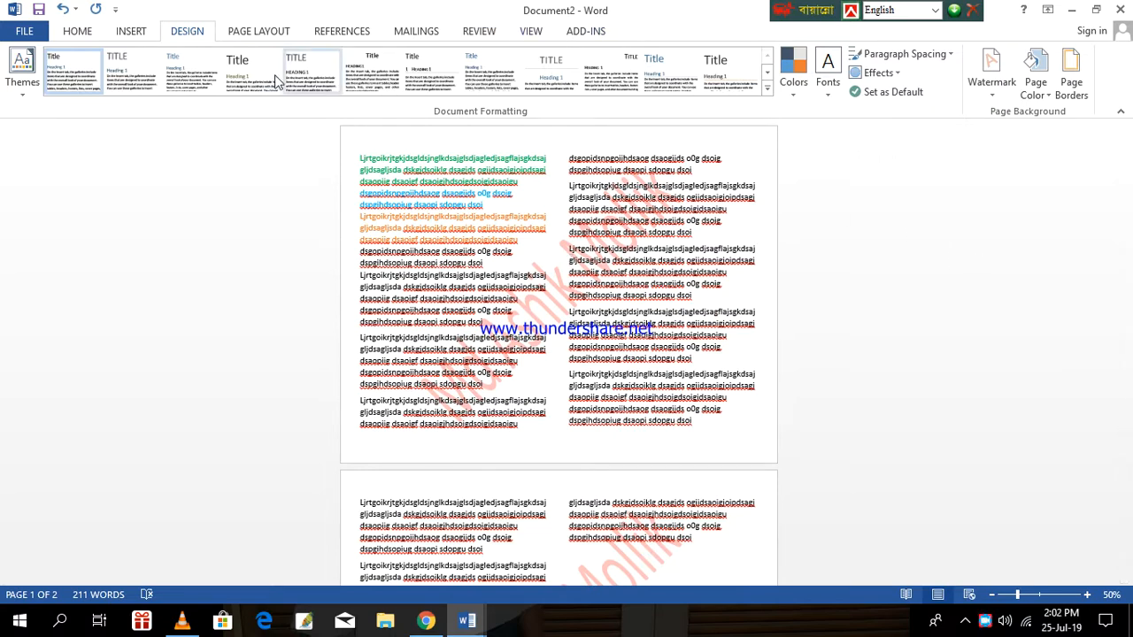
left_click(264, 31)
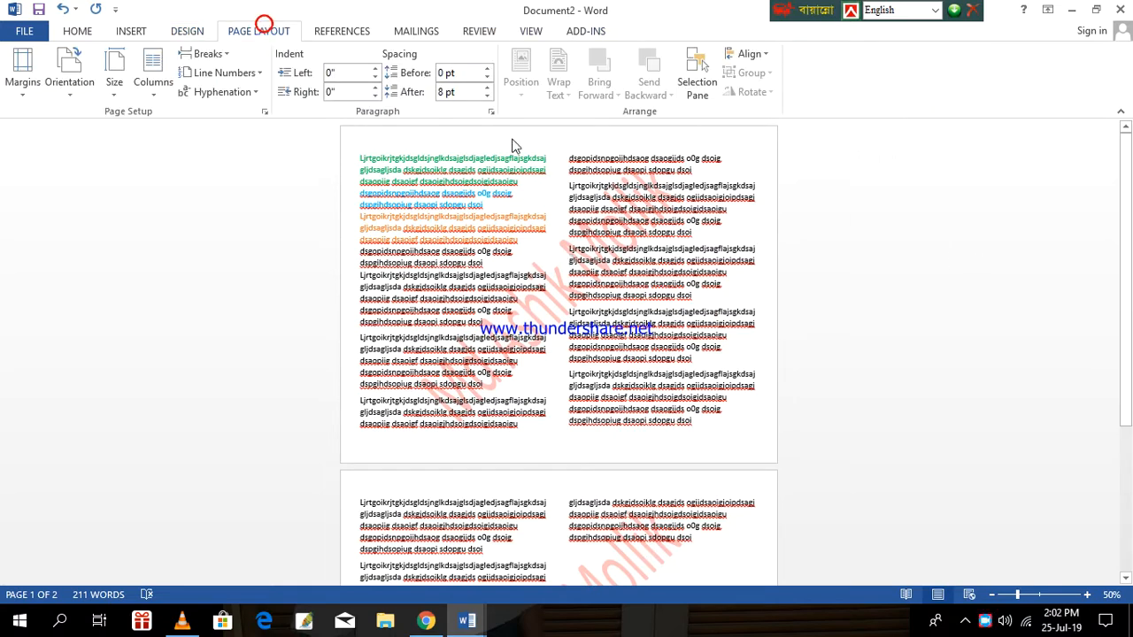
left_click(77, 31)
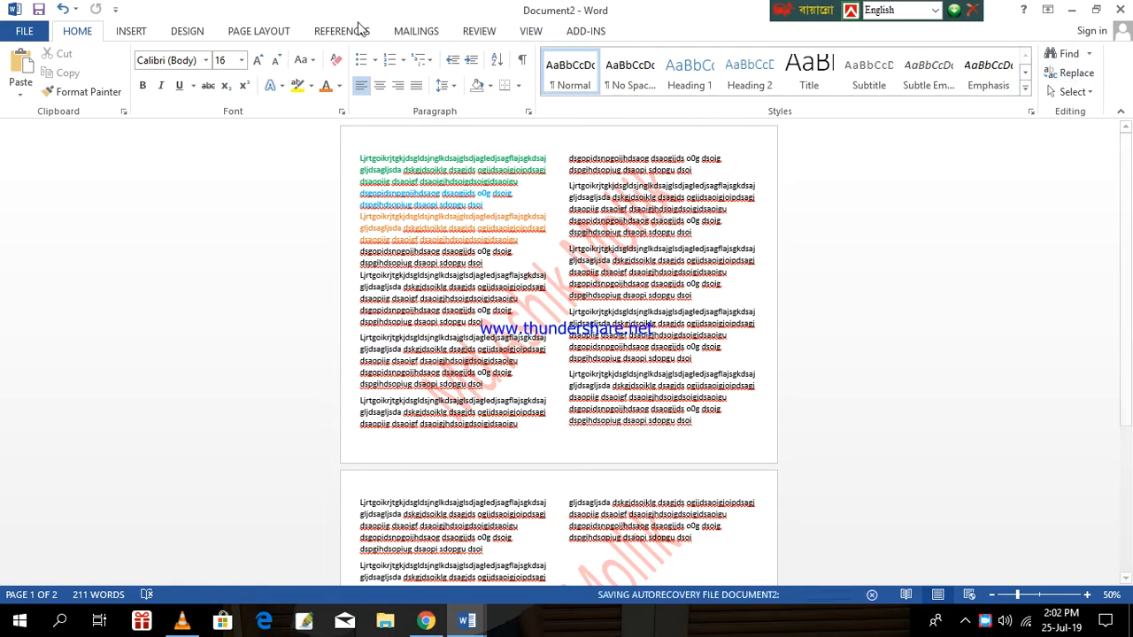
Step: Open the Custom Watermark settings and switch to a Picture watermark
left_click(188, 33)
left_click(986, 71)
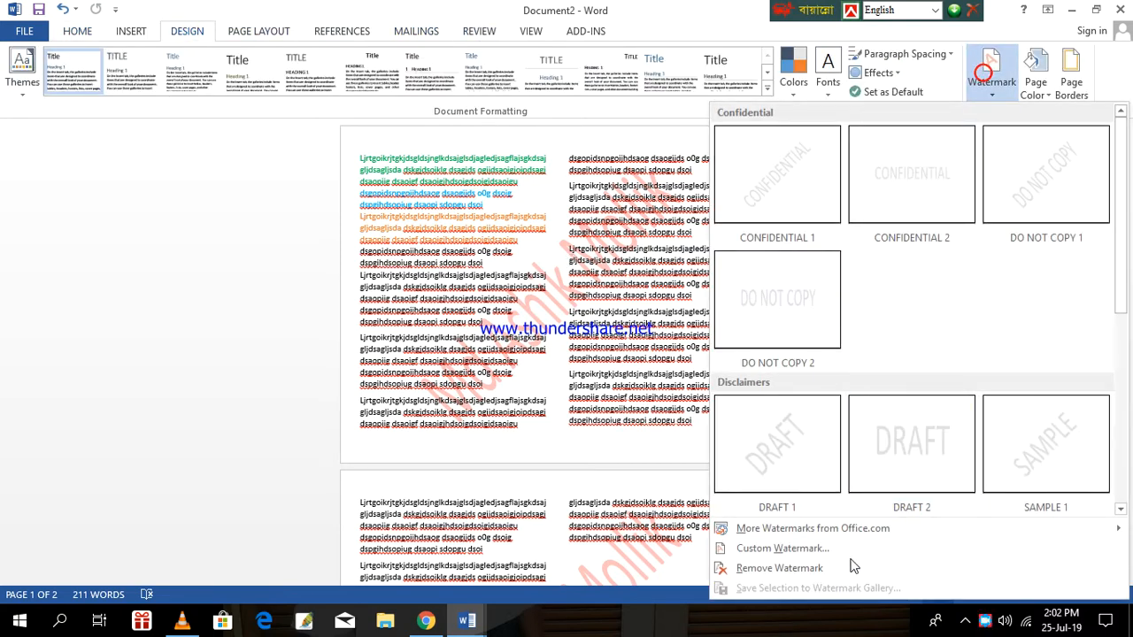
left_click(784, 549)
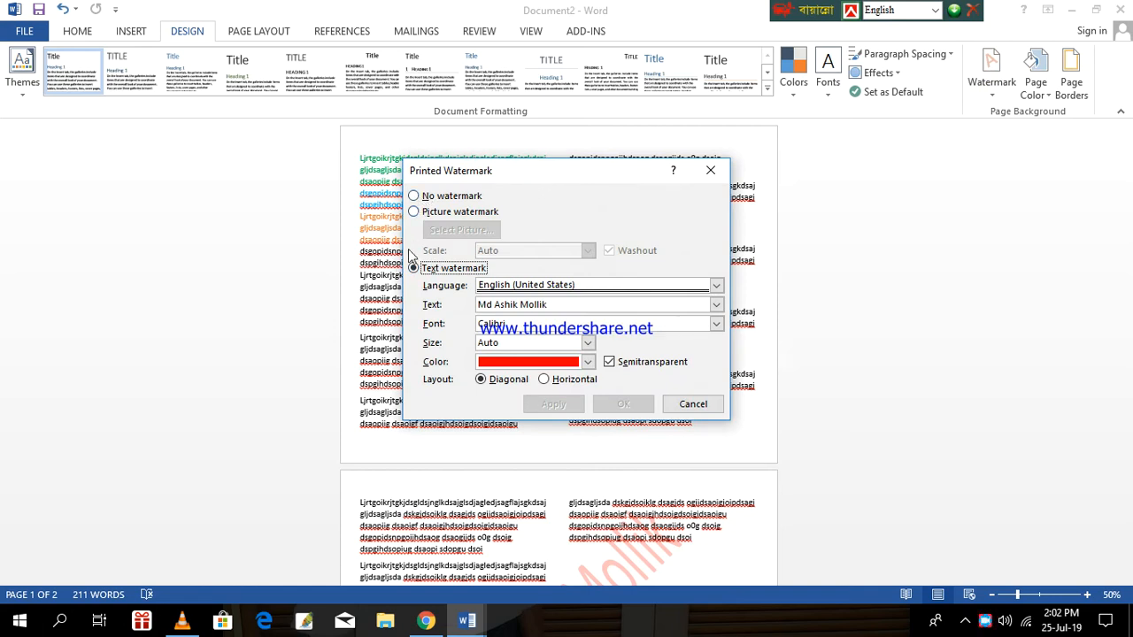
left_click(413, 213)
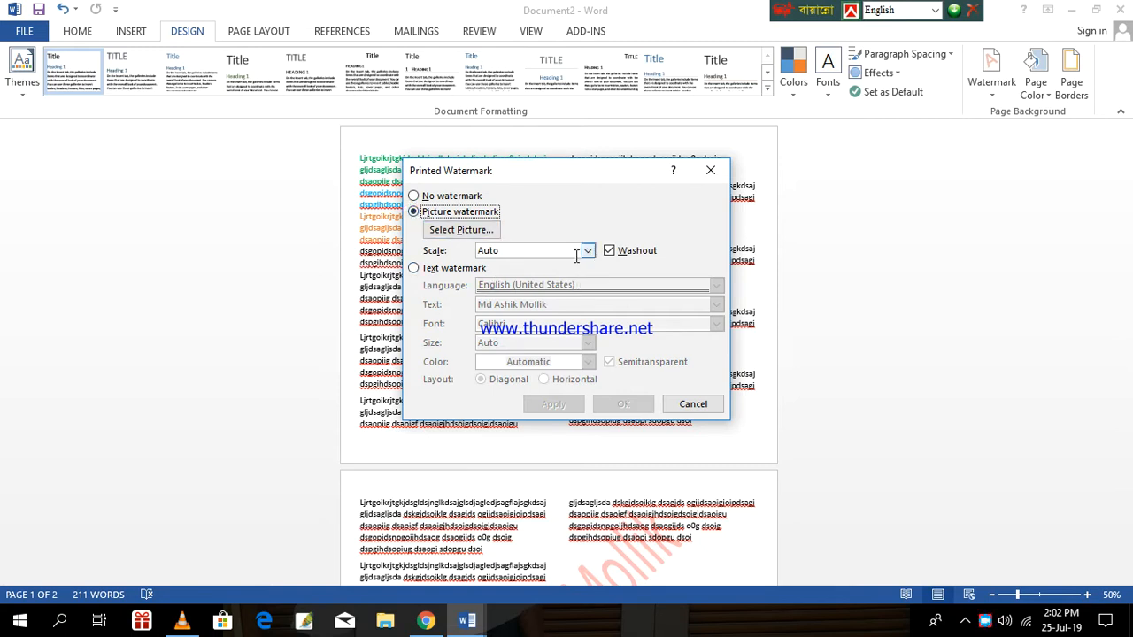
Step: Insert IMG_20190426_004311.jpg from a file as the watermark picture and apply it
left_click(439, 234)
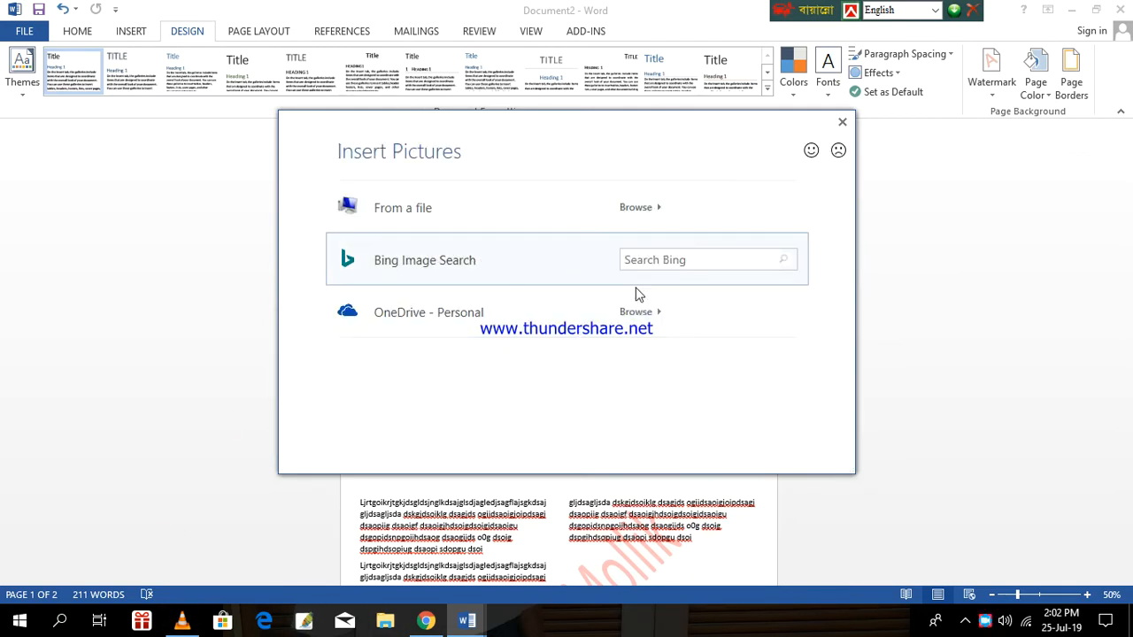
left_click(409, 219)
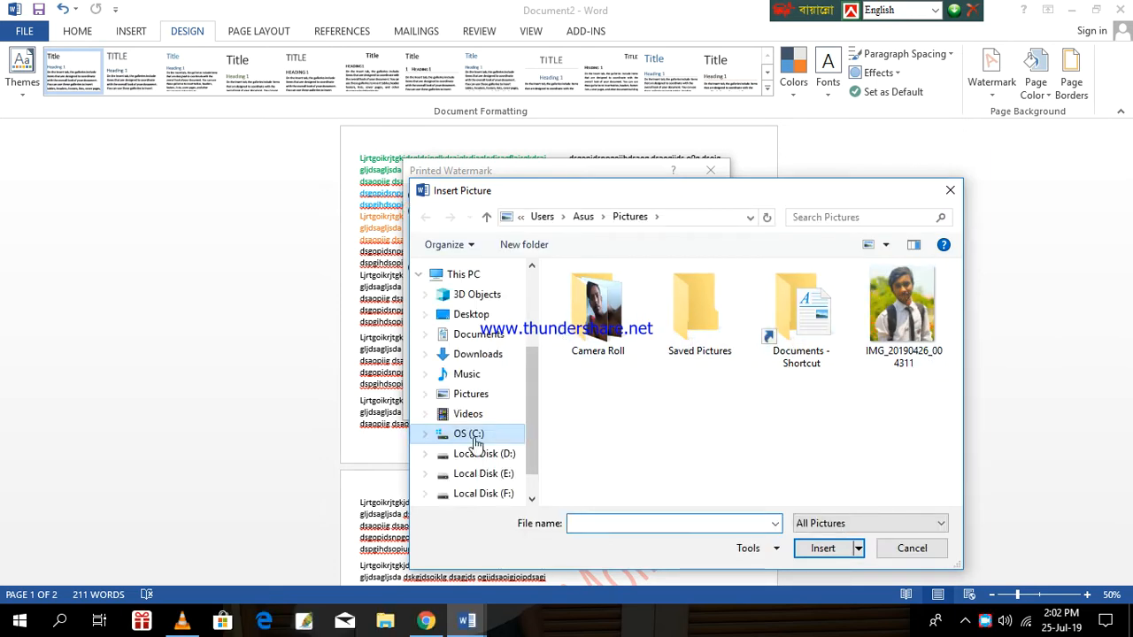
left_click(921, 308)
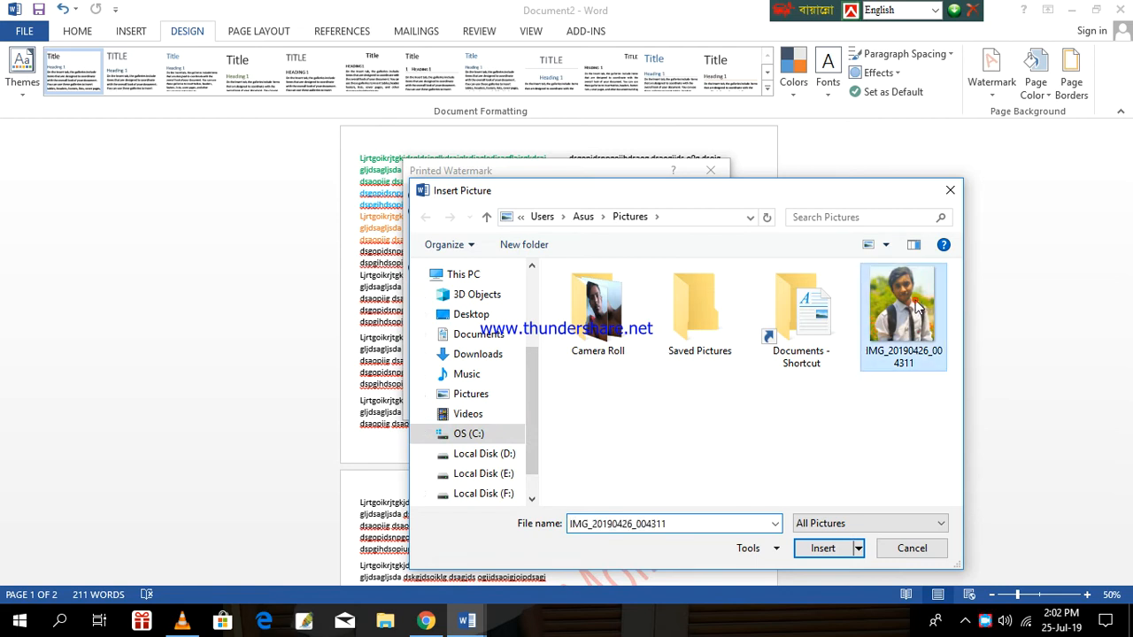
left_click(819, 549)
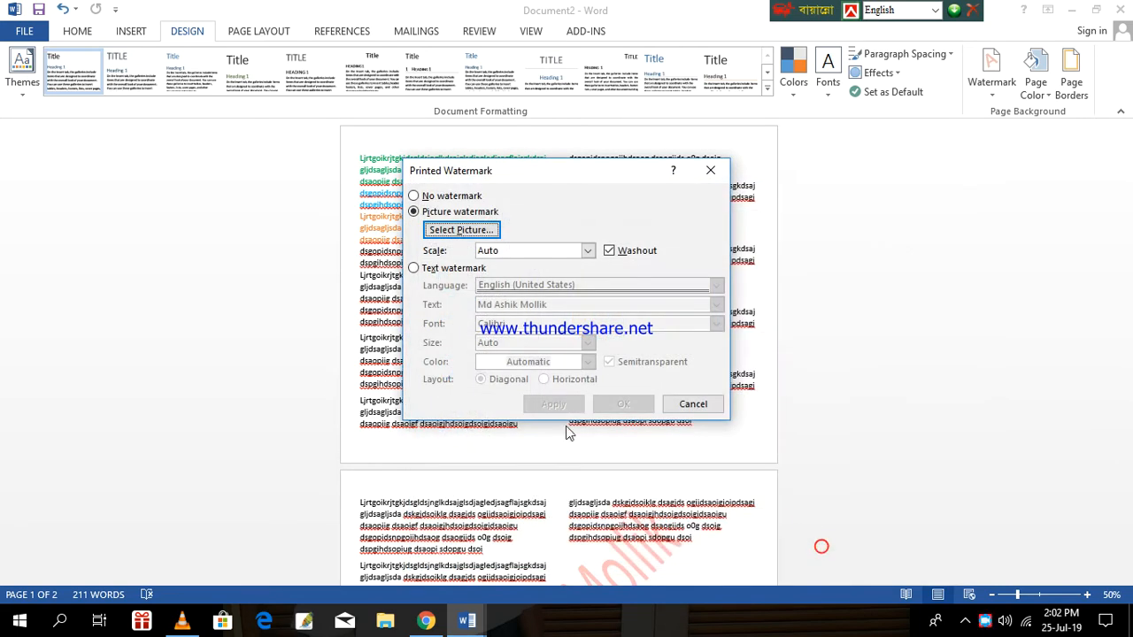
left_click(622, 404)
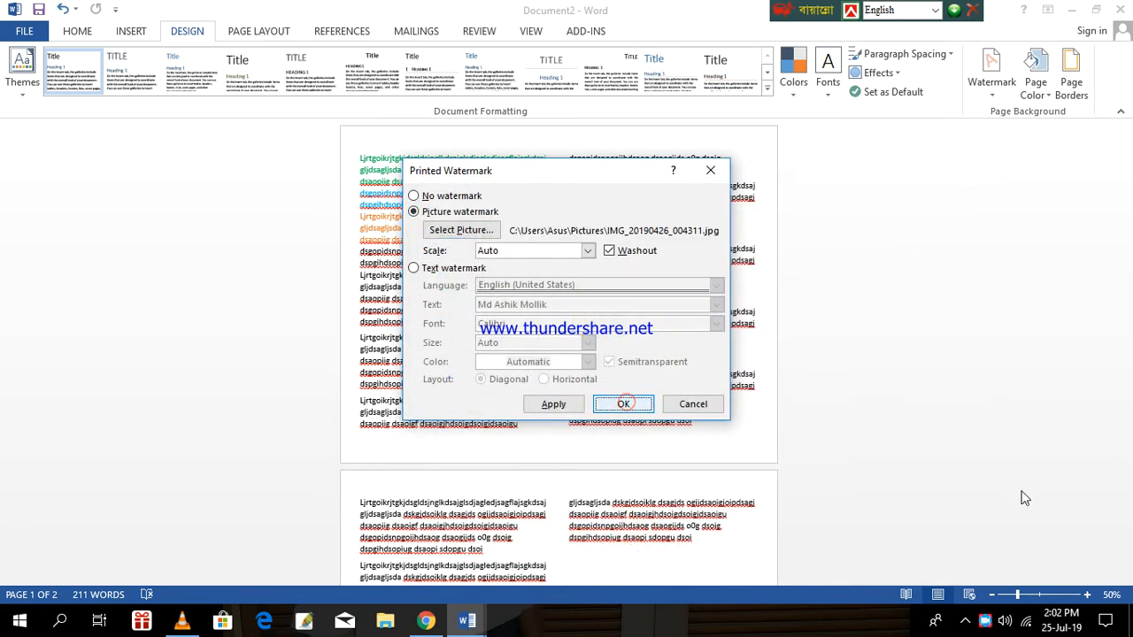
scroll(571, 260, "down", 5)
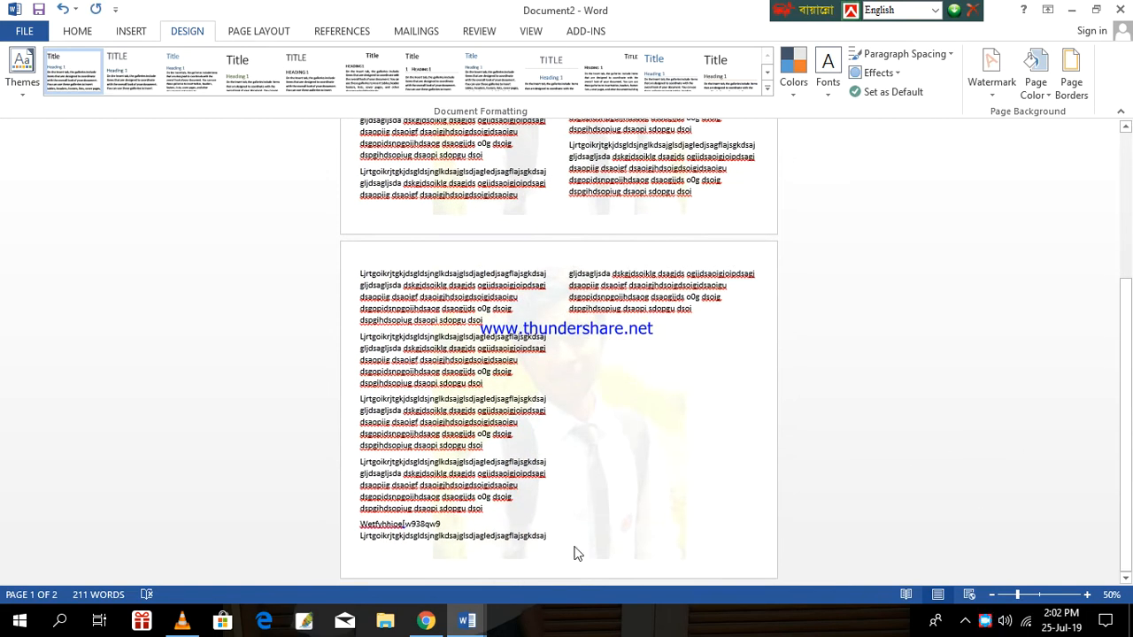
scroll(622, 299, "up", 5)
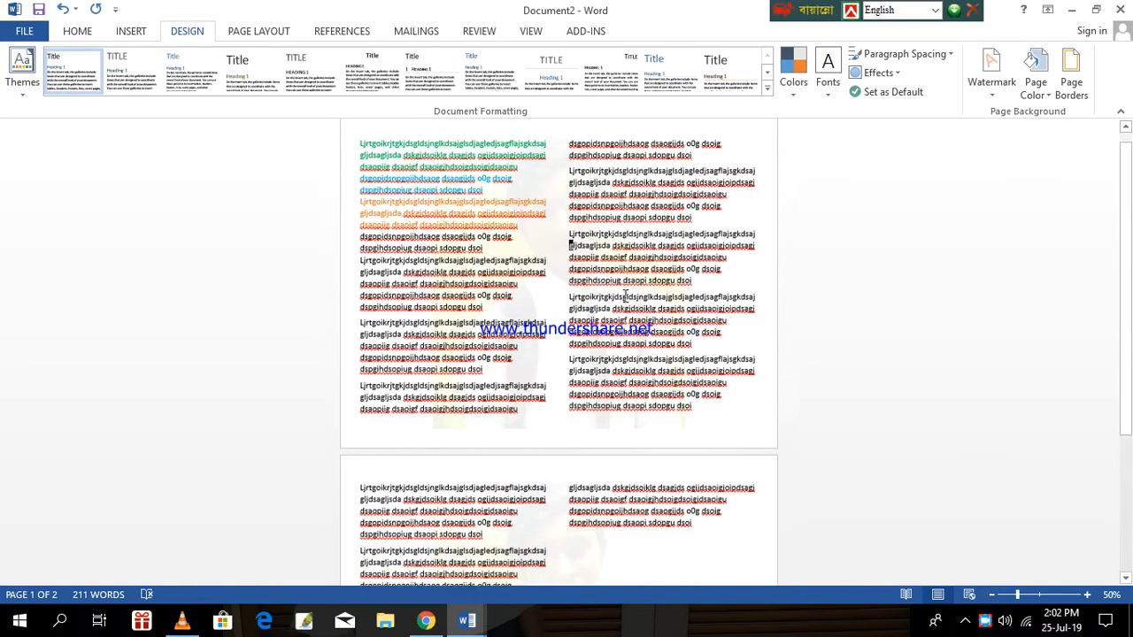
key("alt")
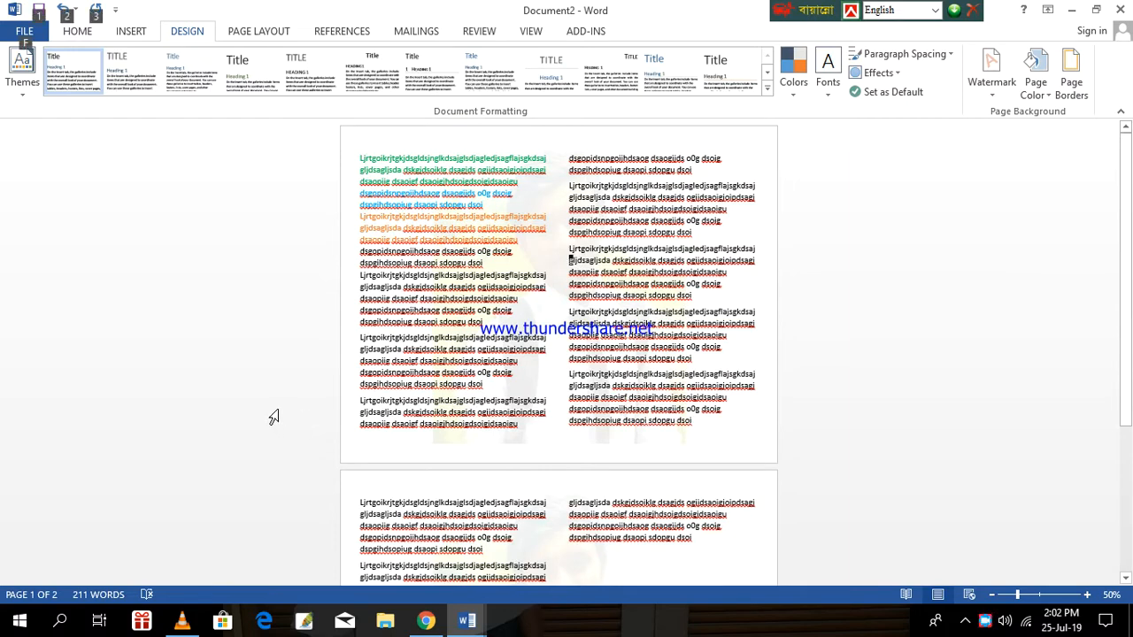
left_click(216, 316)
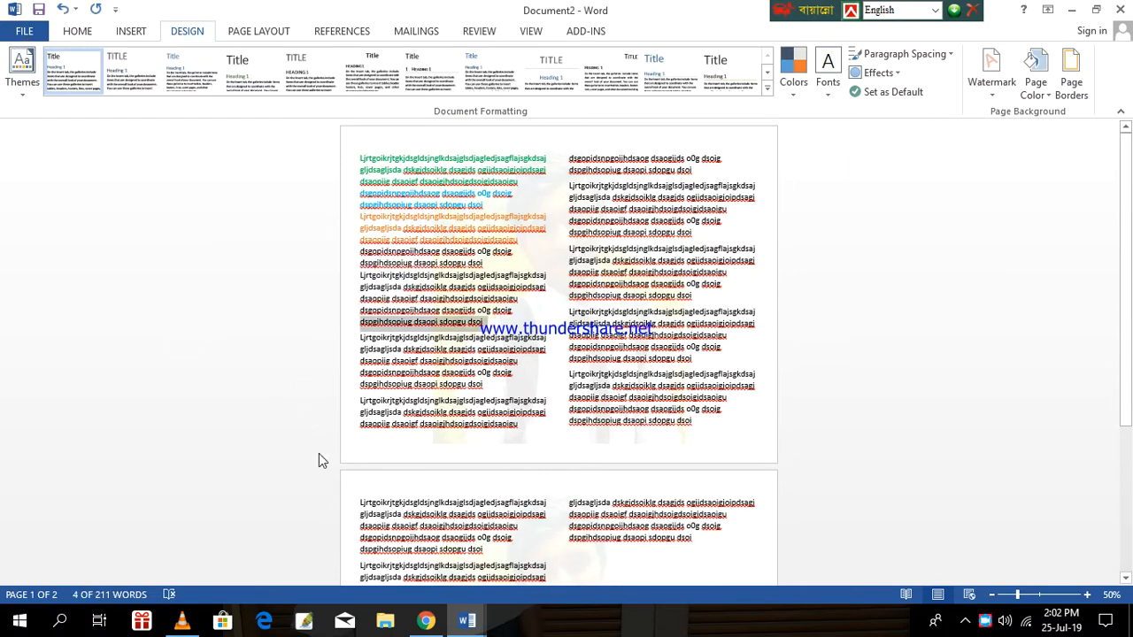
left_click(280, 399)
scroll(523, 379, "up", 8, "ctrl")
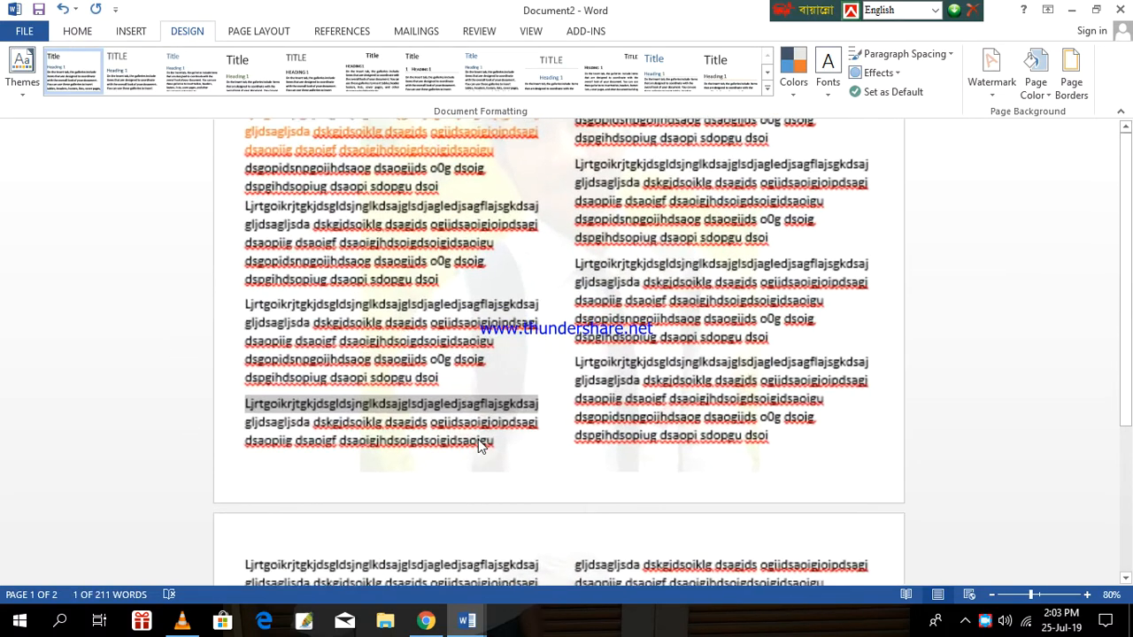
scroll(562, 293, "up", 10)
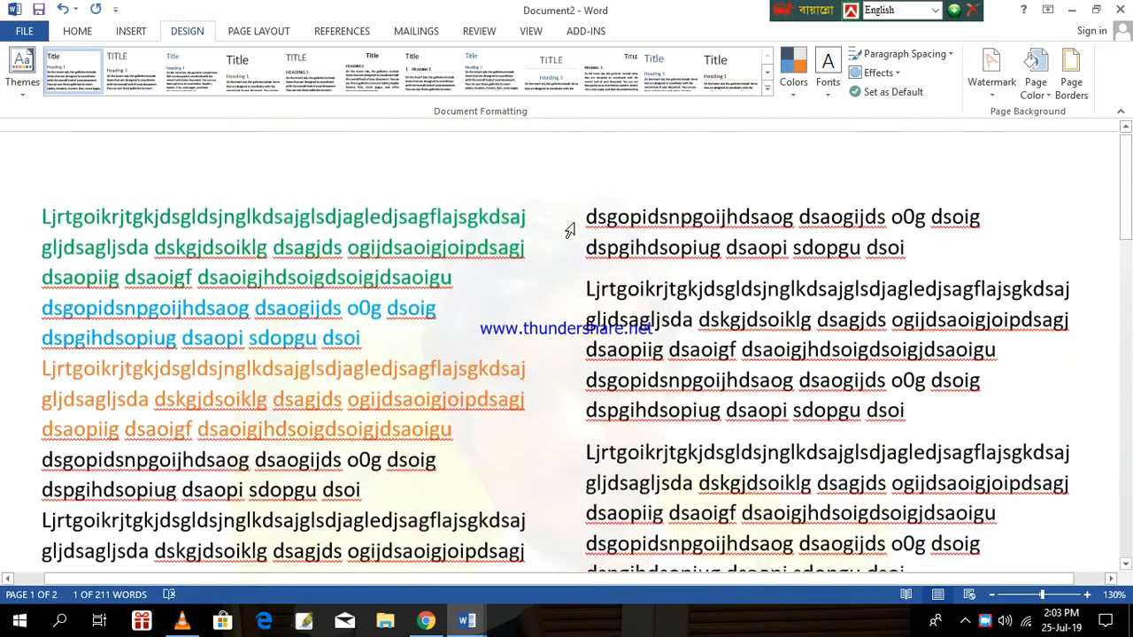
scroll(577, 210, "down", 15)
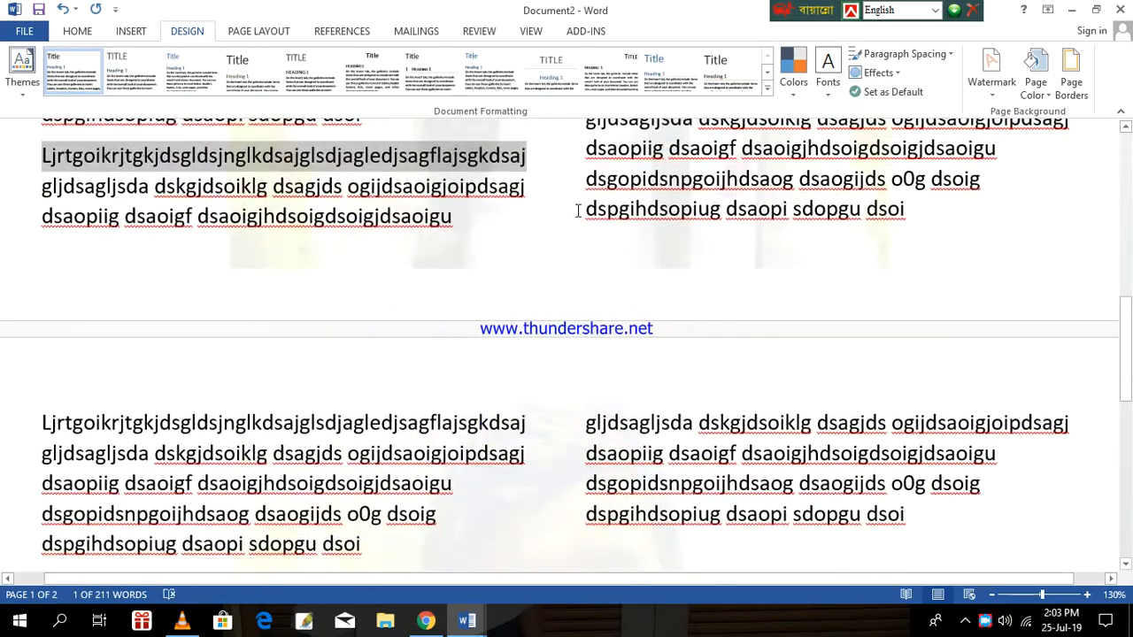
scroll(577, 211, "up", 15)
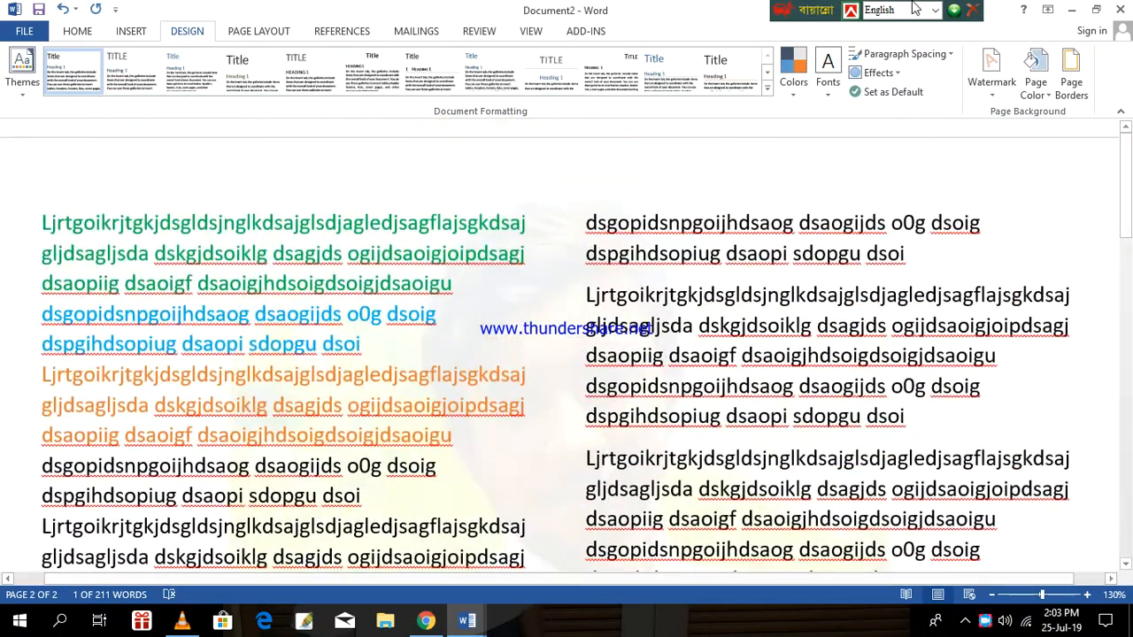
left_click(266, 36)
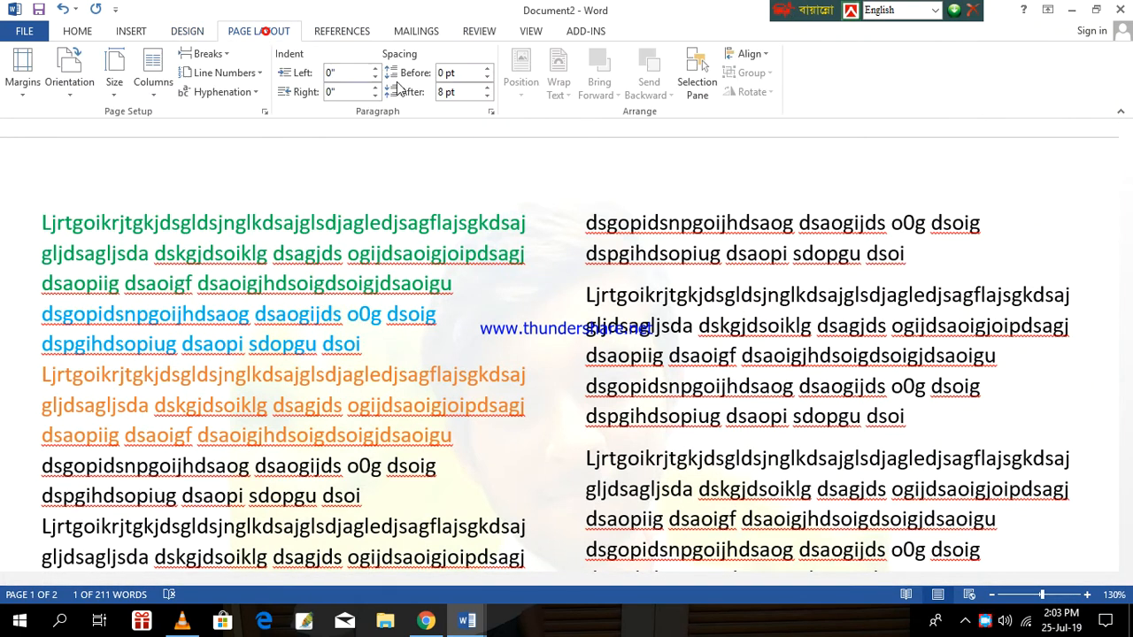
Step: Turn off Washout in the Custom Watermark settings so the photo shows in full colour
left_click(180, 36)
left_click(991, 69)
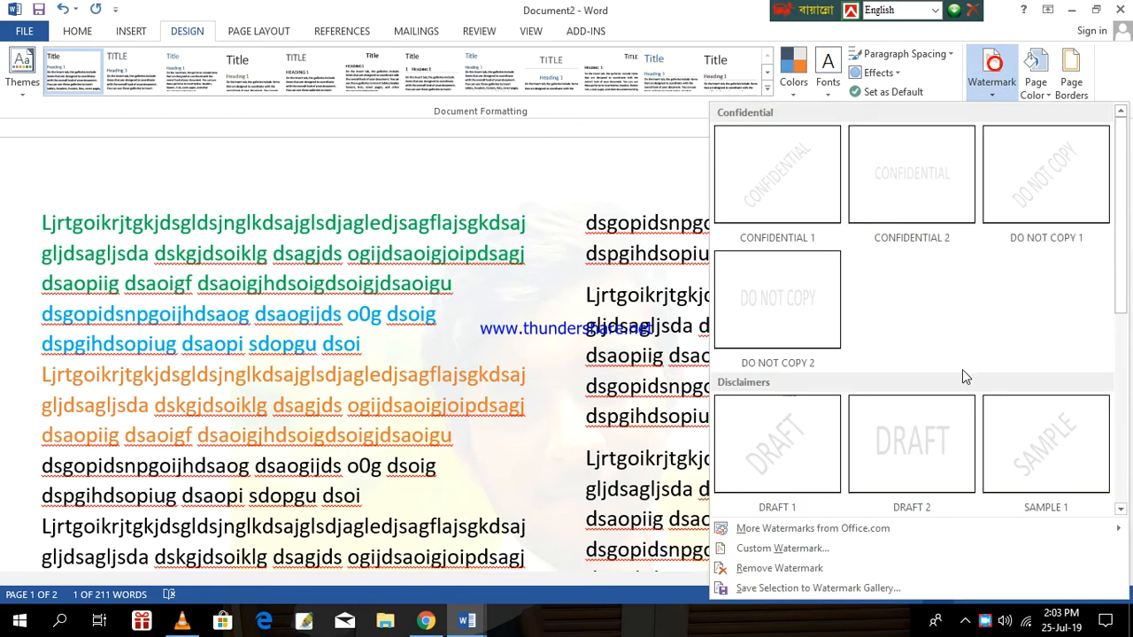
left_click(820, 550)
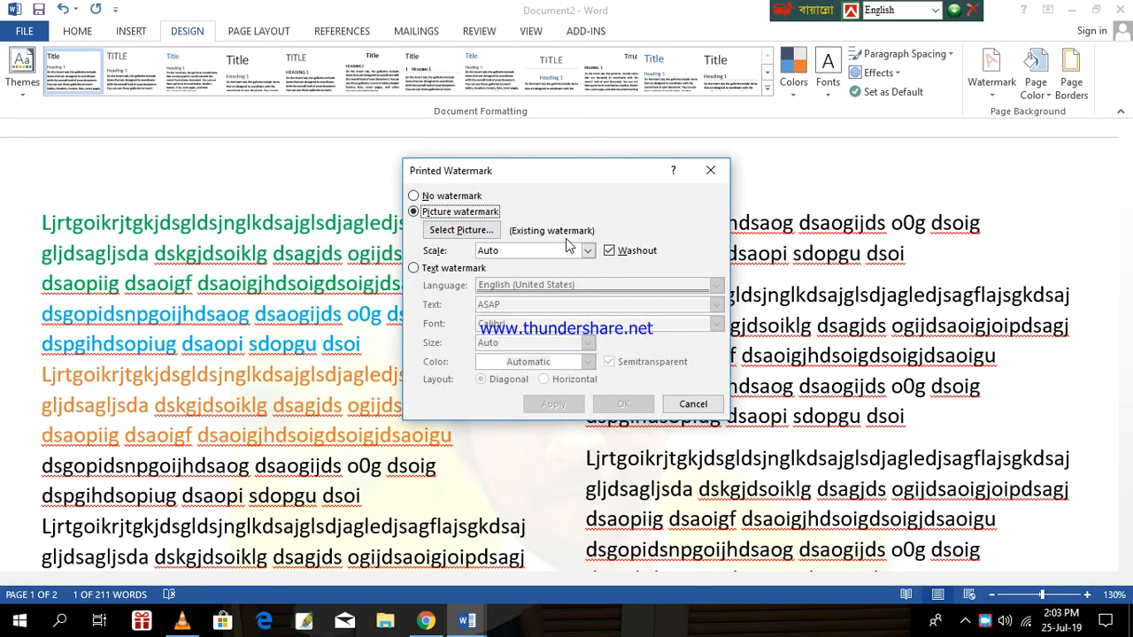
left_click(610, 252)
left_click(597, 405)
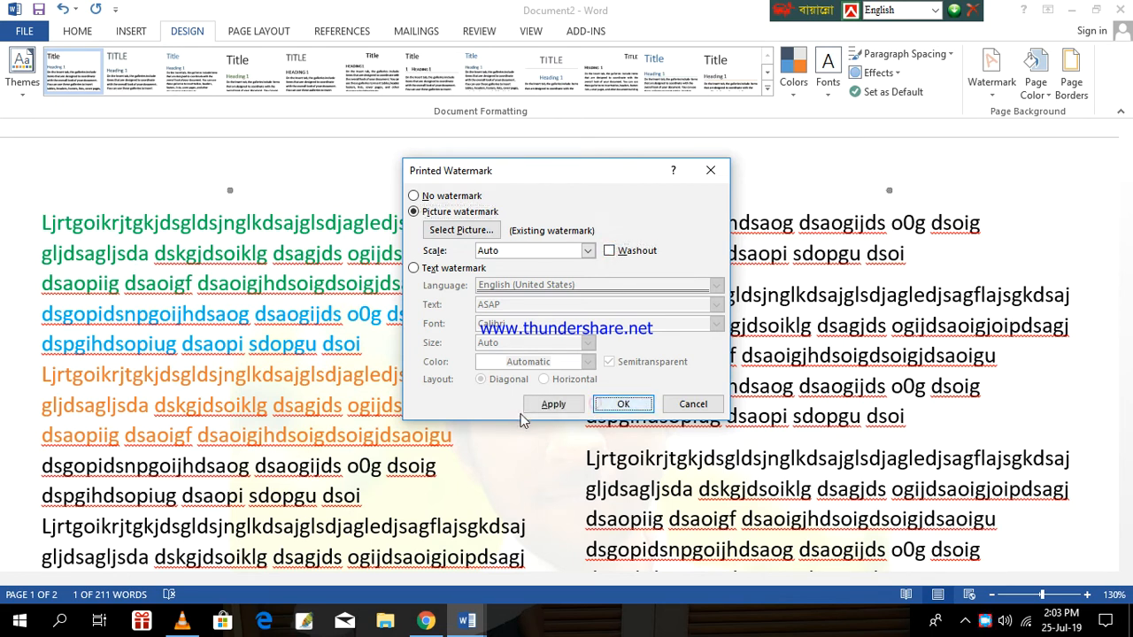
scroll(379, 354, "down", 11)
scroll(461, 256, "down", 5)
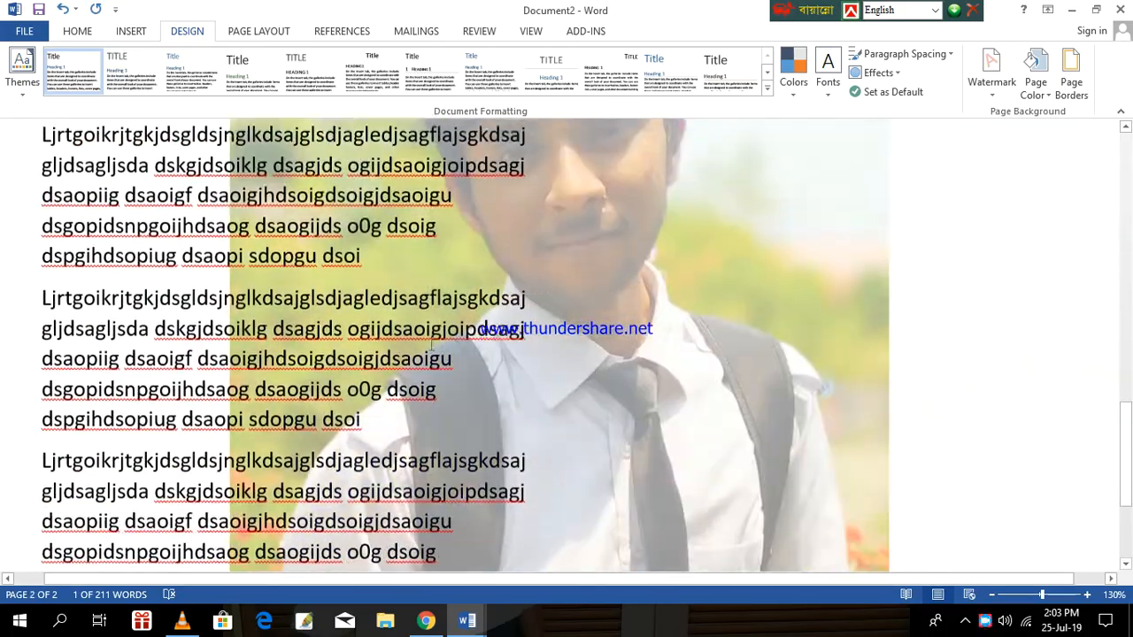
scroll(462, 254, "up", 6)
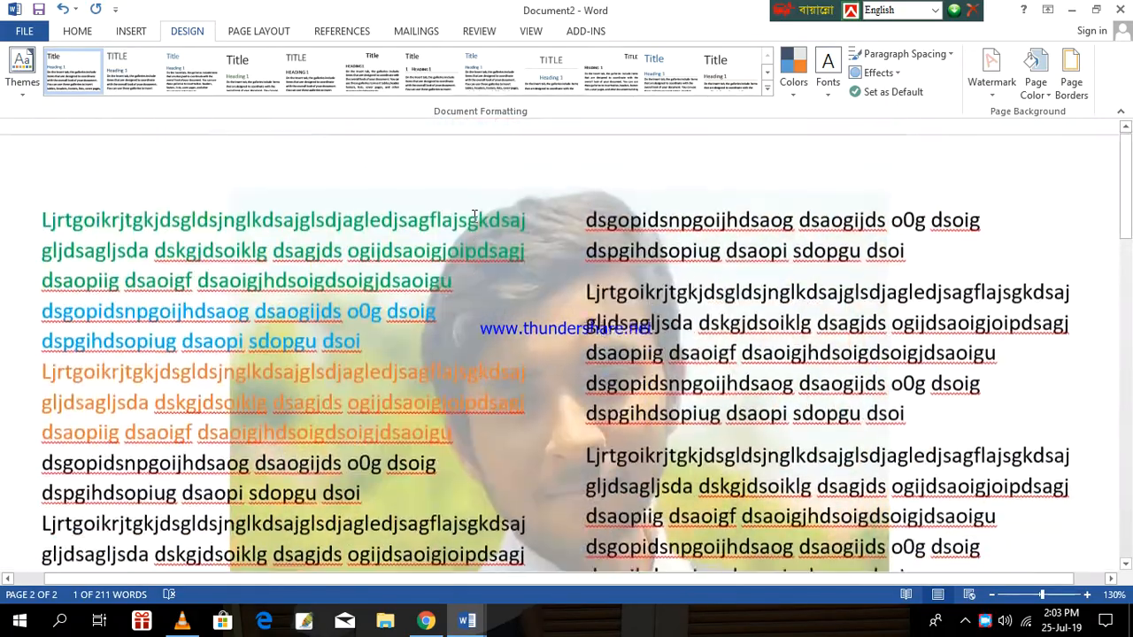
scroll(476, 221, "down", 6)
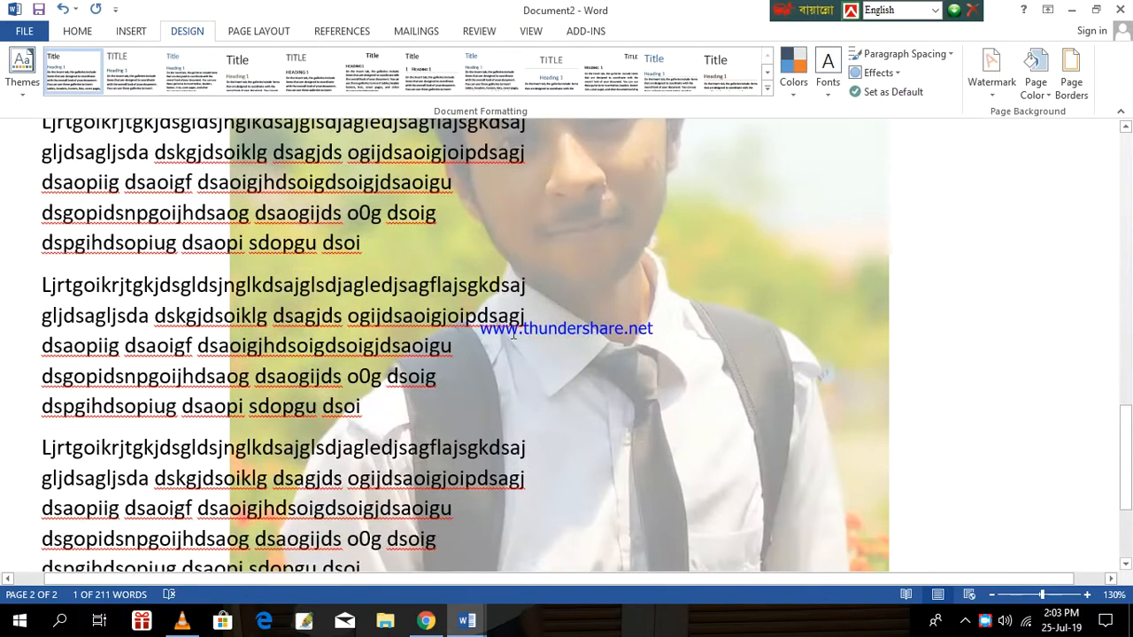
scroll(505, 287, "up", 15)
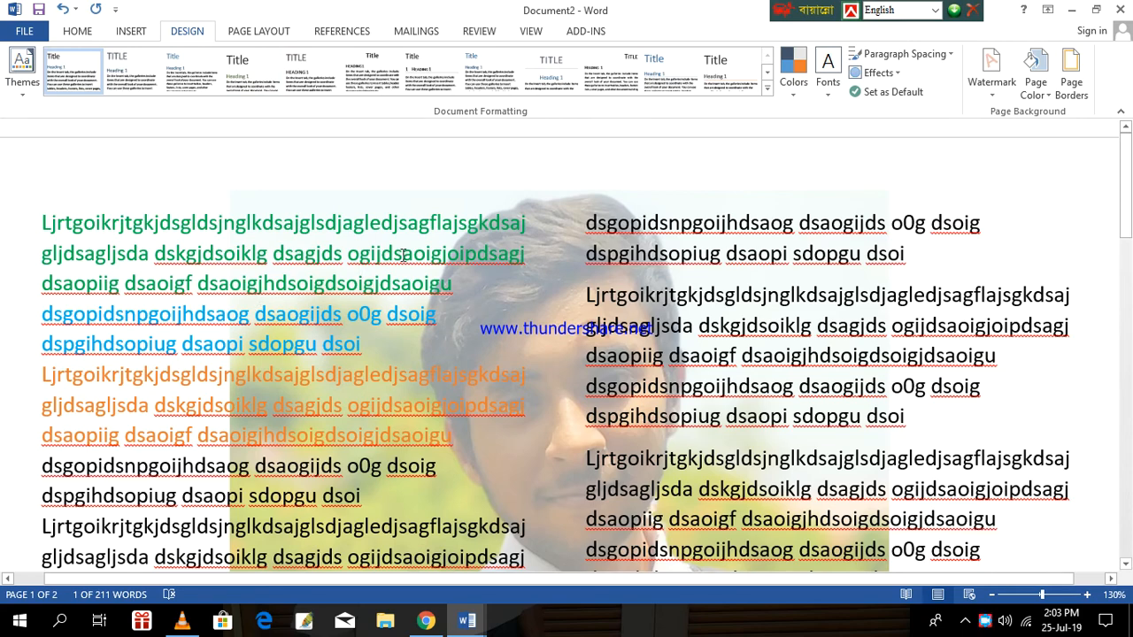
scroll(405, 255, "down", 4)
scroll(404, 254, "up", 4)
scroll(228, 209, "down", 3)
scroll(229, 209, "up", 3)
Step: Select the first two lines of the green first paragraph
left_click_drag(41, 224, 446, 308)
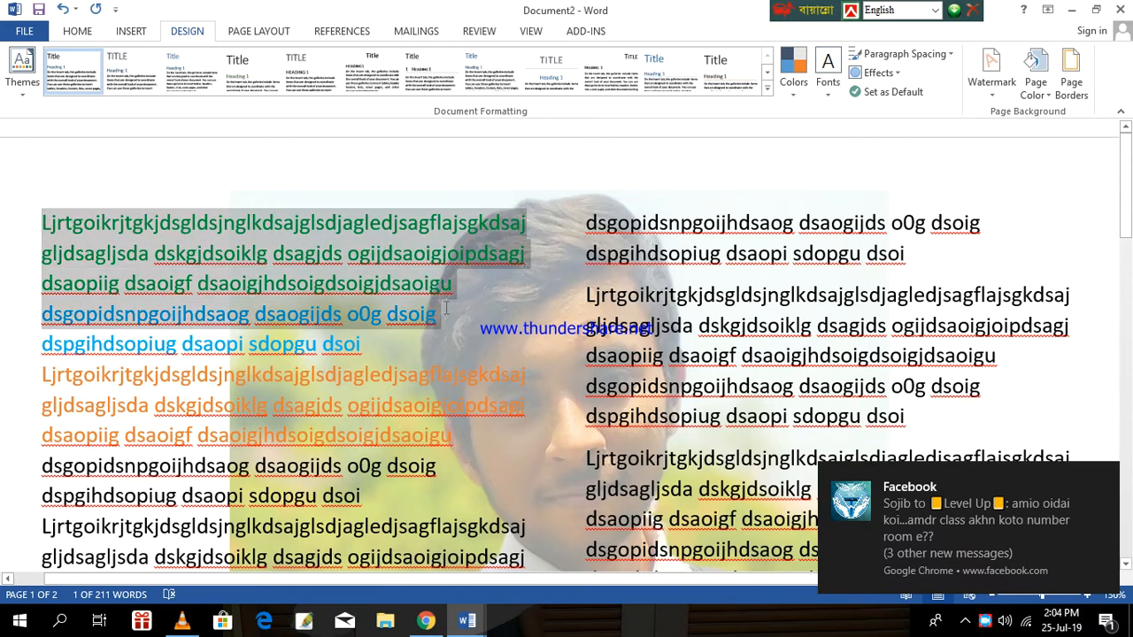
left_click(538, 348)
left_click_drag(32, 216, 534, 255)
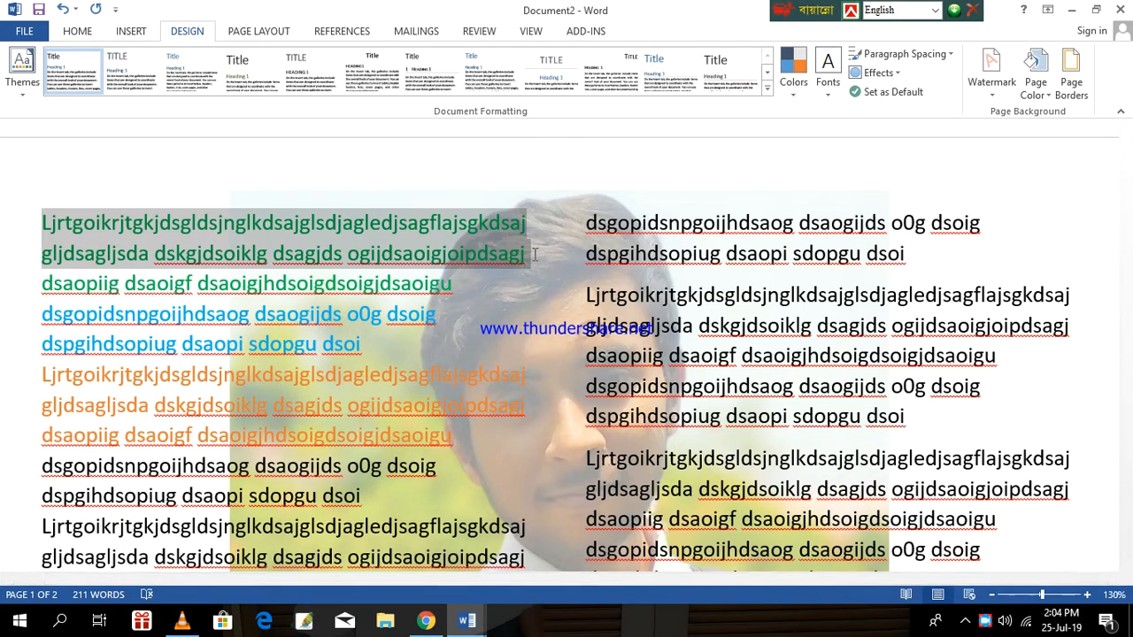
left_click_drag(534, 255, 535, 255)
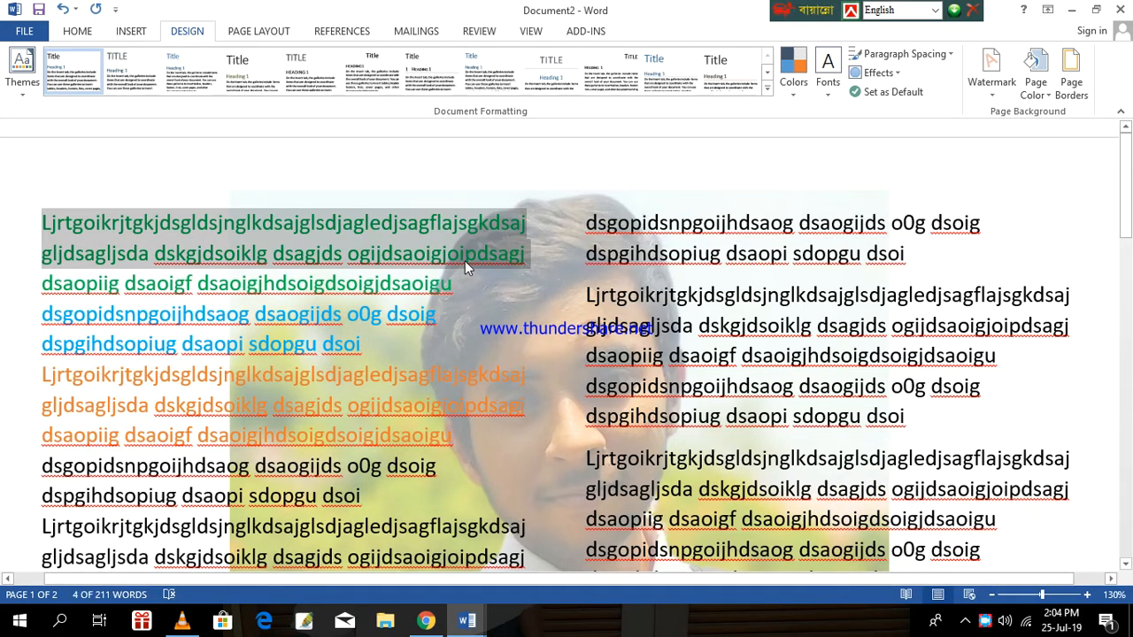
left_click(525, 310)
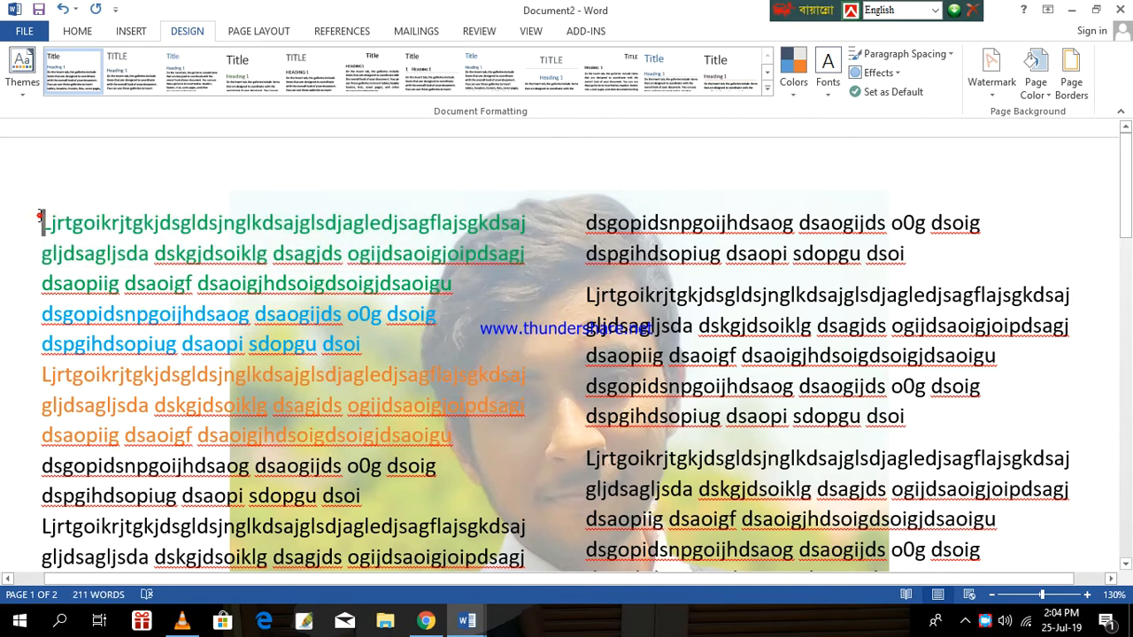
left_click_drag(41, 220, 549, 251)
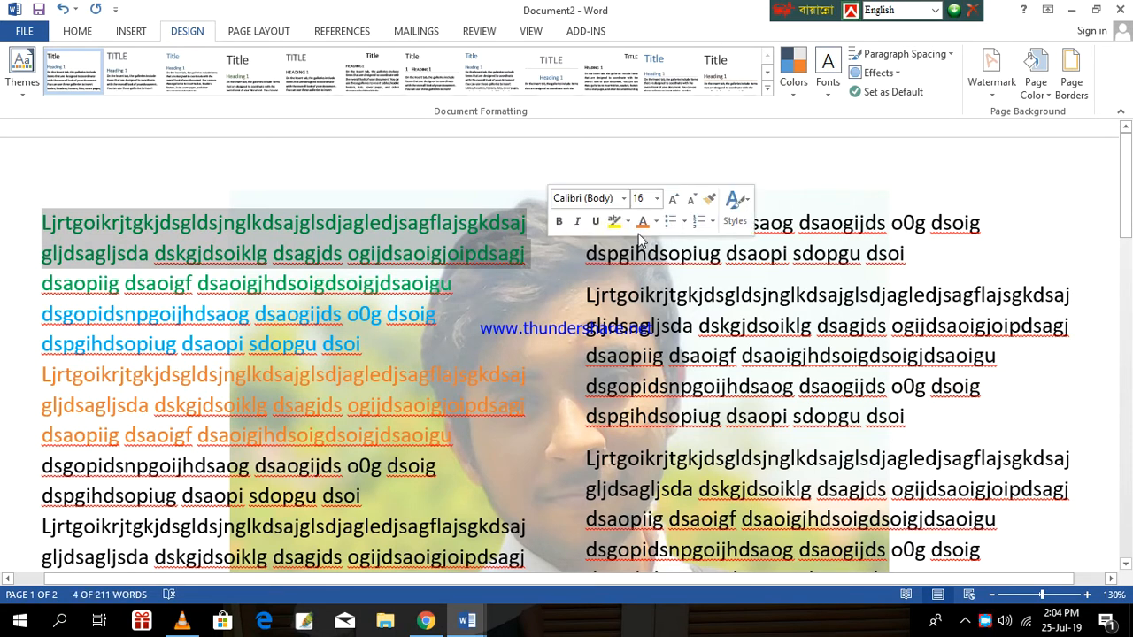
Step: Shrink the selected lines to 14 pt with Grow/Shrink Font and add a bullet
left_click(675, 200)
left_click(675, 200)
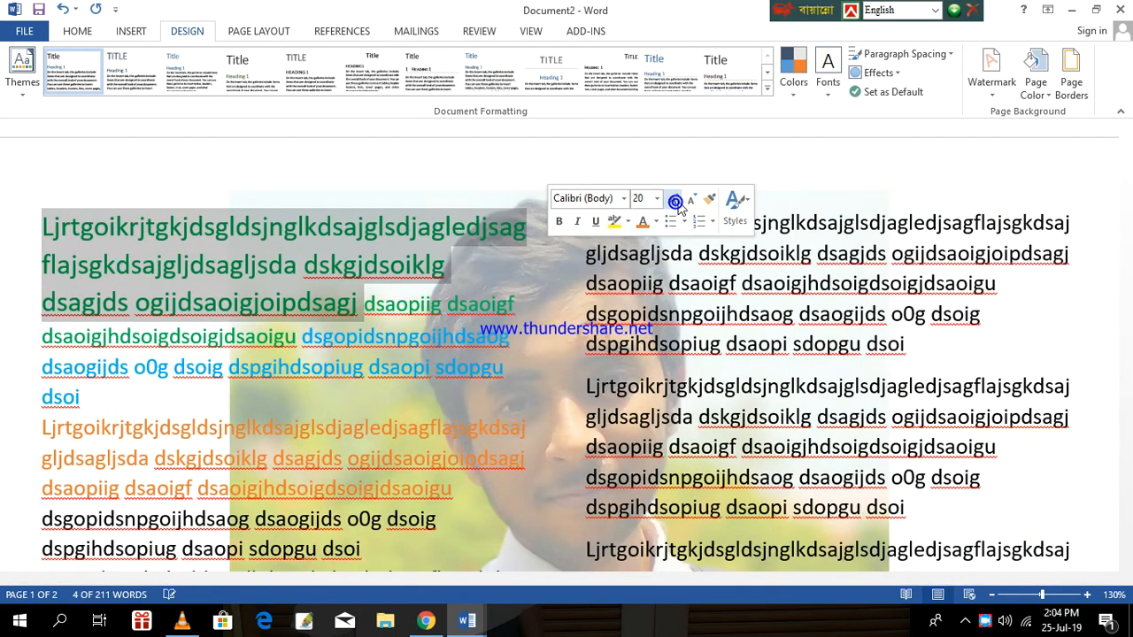
left_click(690, 200)
left_click(690, 194)
left_click(670, 199)
left_click(668, 199)
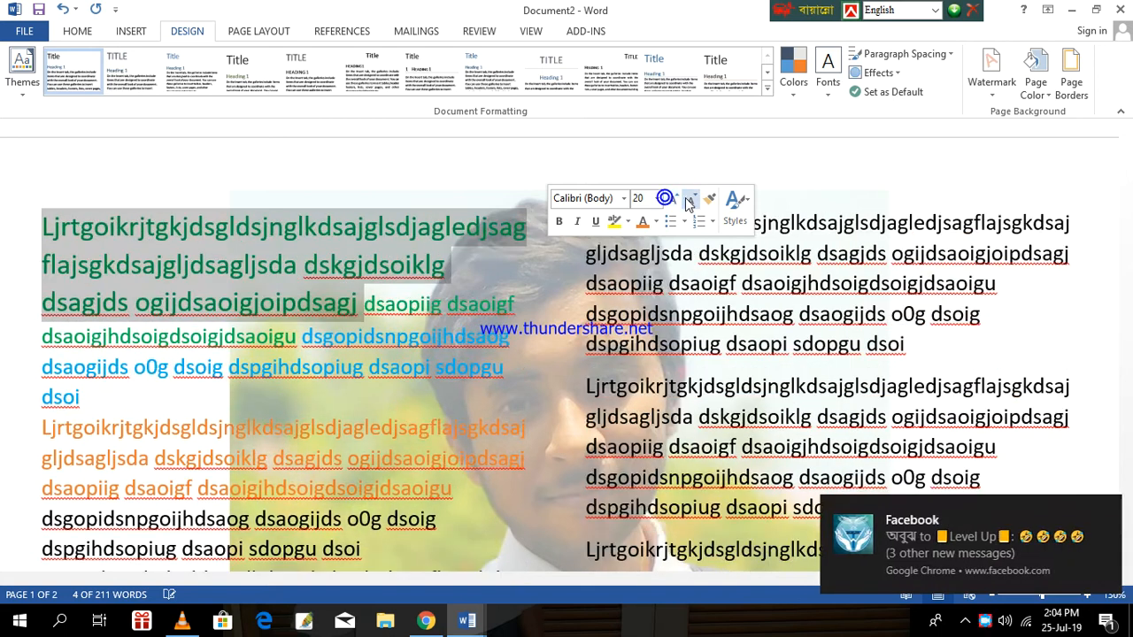
left_click(689, 202)
left_click(688, 202)
left_click(689, 201)
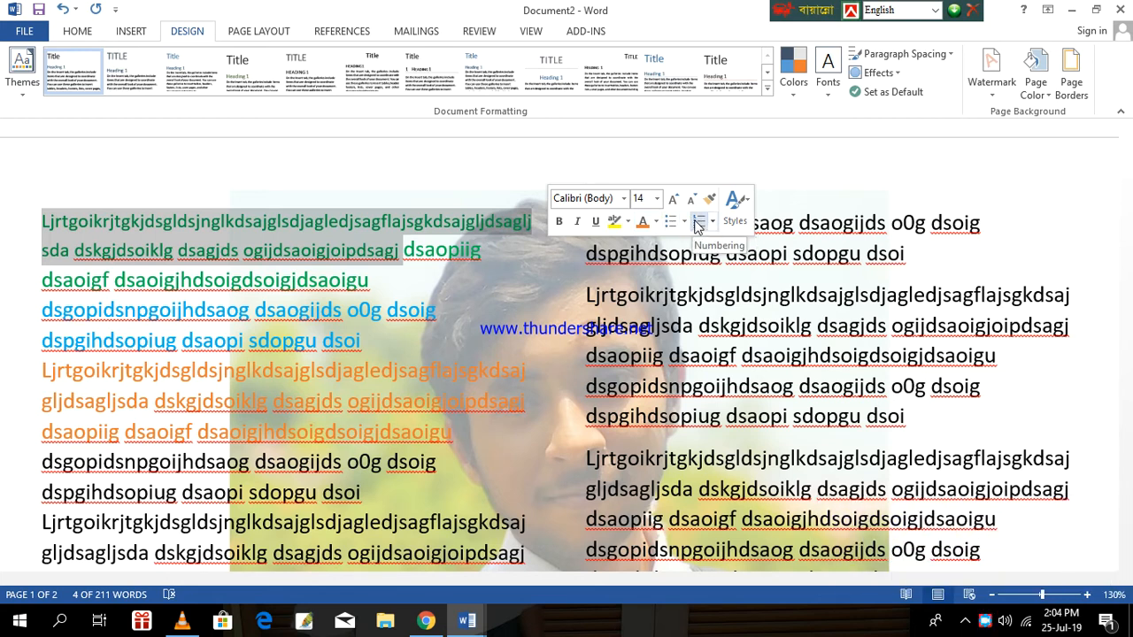
left_click(670, 221)
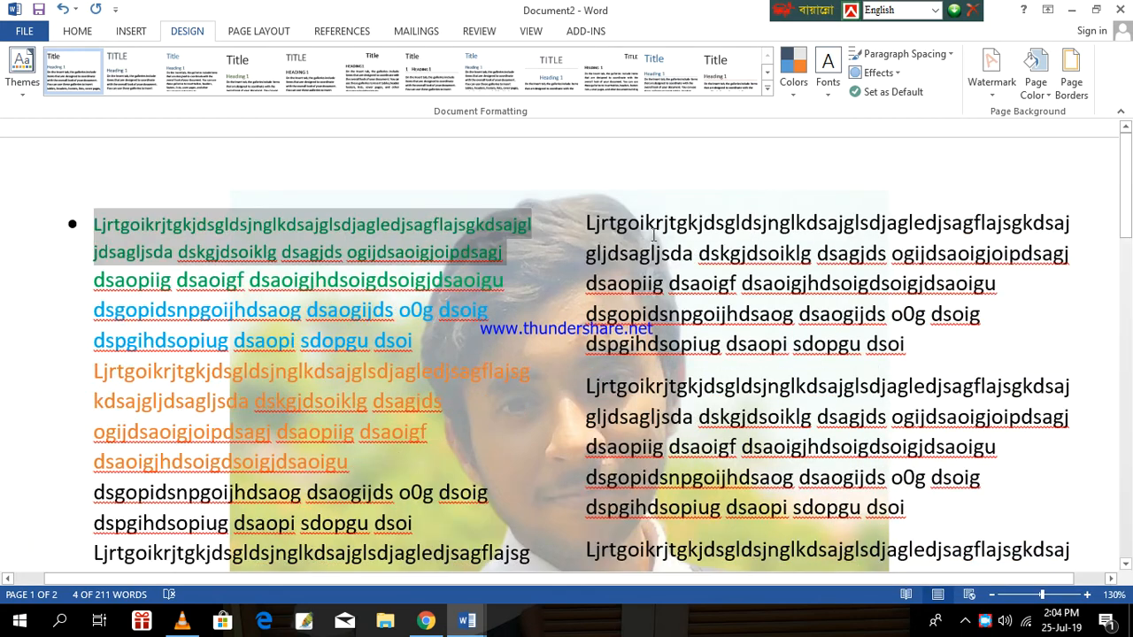
Step: Set the first paragraph's bullet to None, then open and close the page header
left_click(144, 179)
left_click_drag(83, 218, 83, 253)
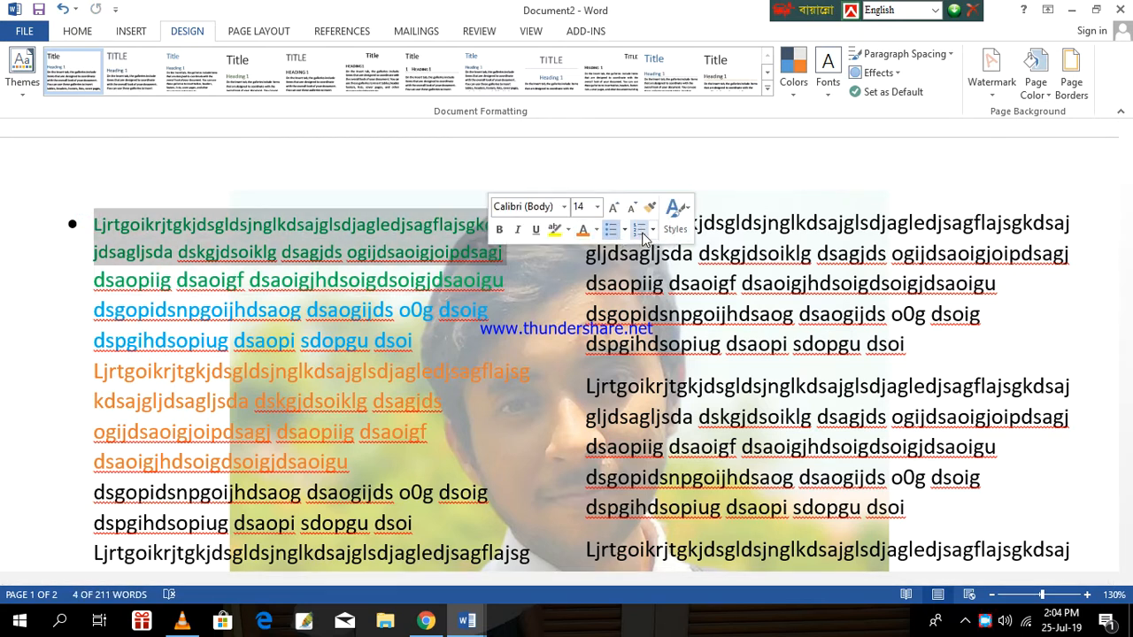
left_click(623, 231)
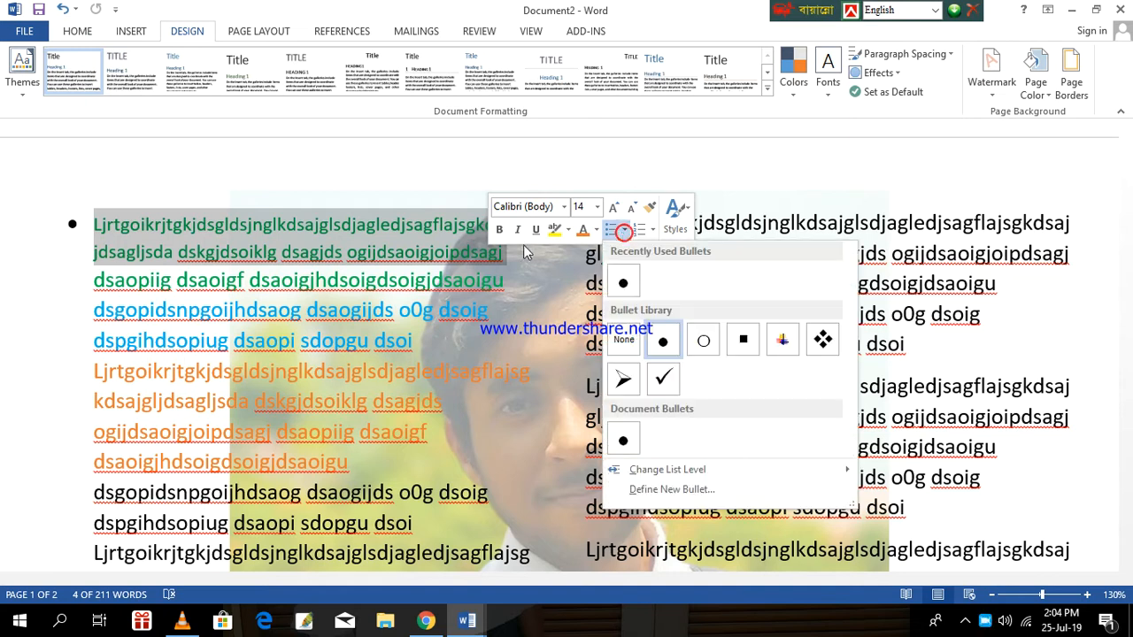
left_click(611, 230)
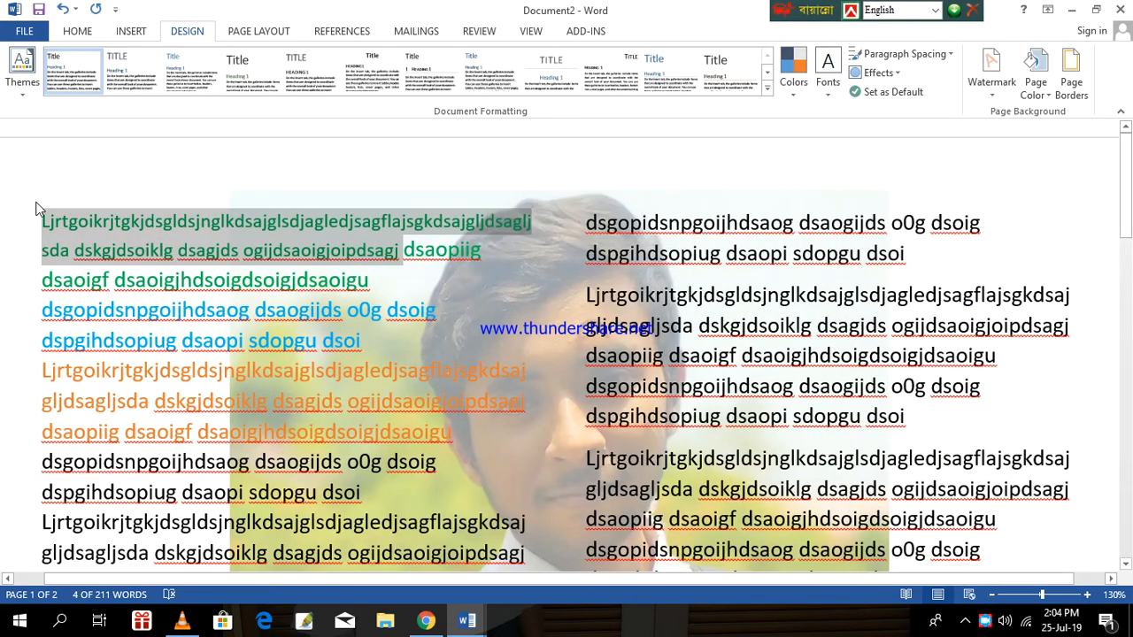
left_click(37, 209)
double_click(35, 206)
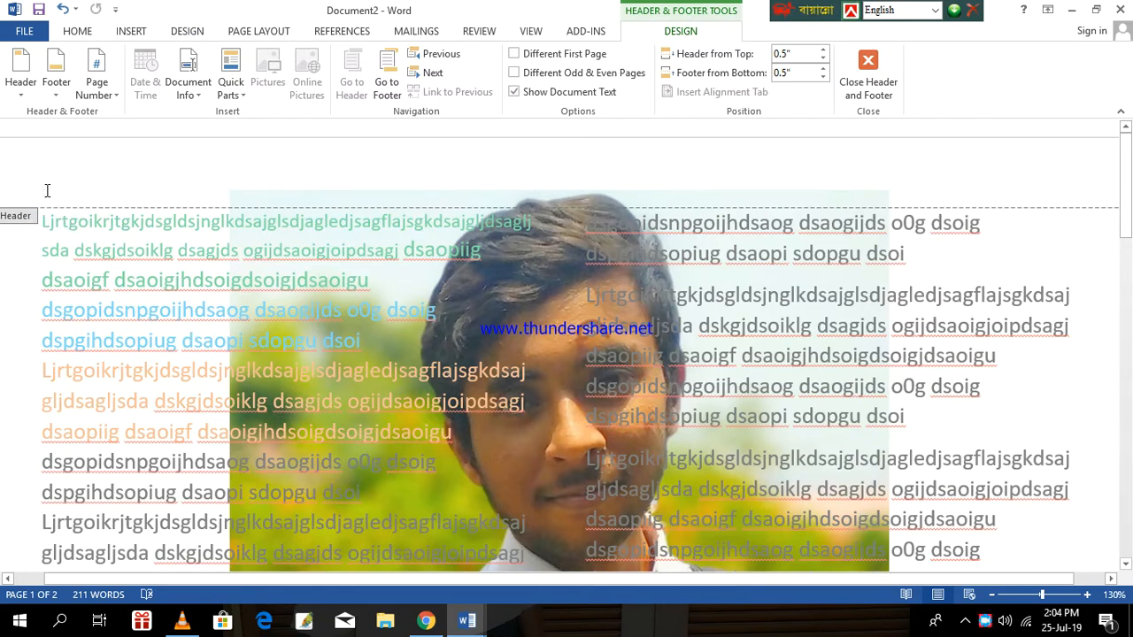
left_click(858, 68)
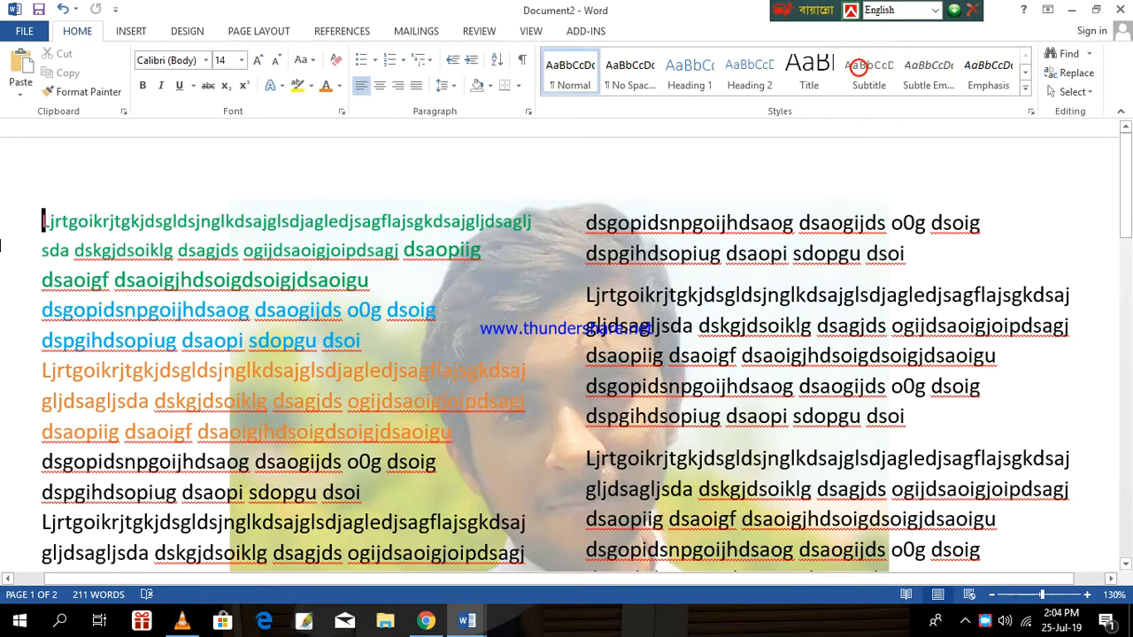
left_click_drag(44, 221, 496, 252)
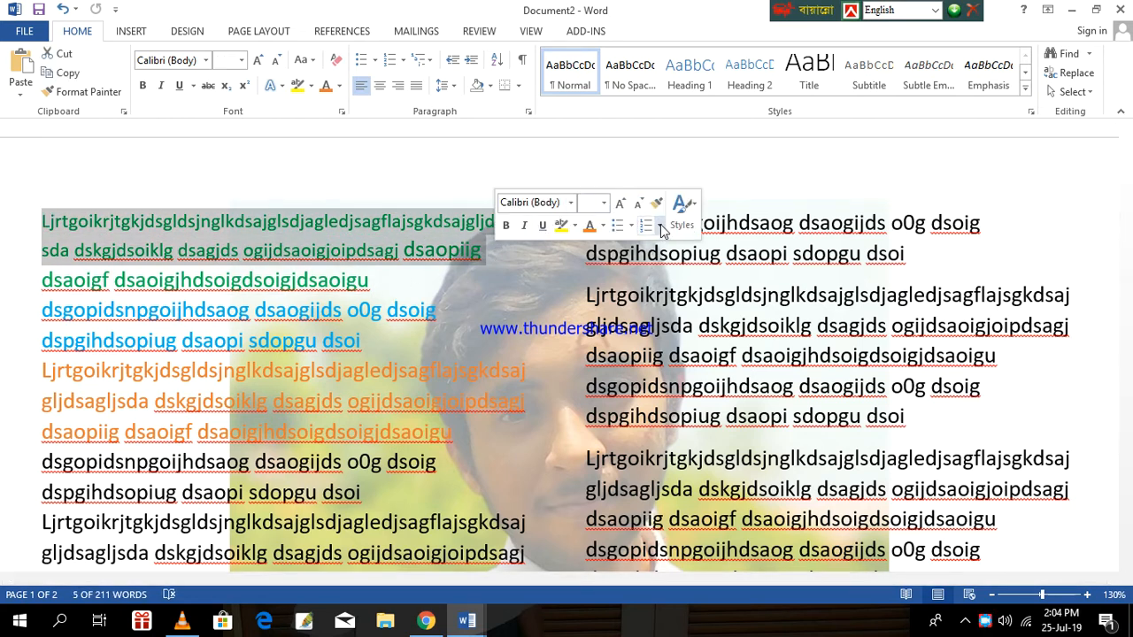
left_click(542, 264)
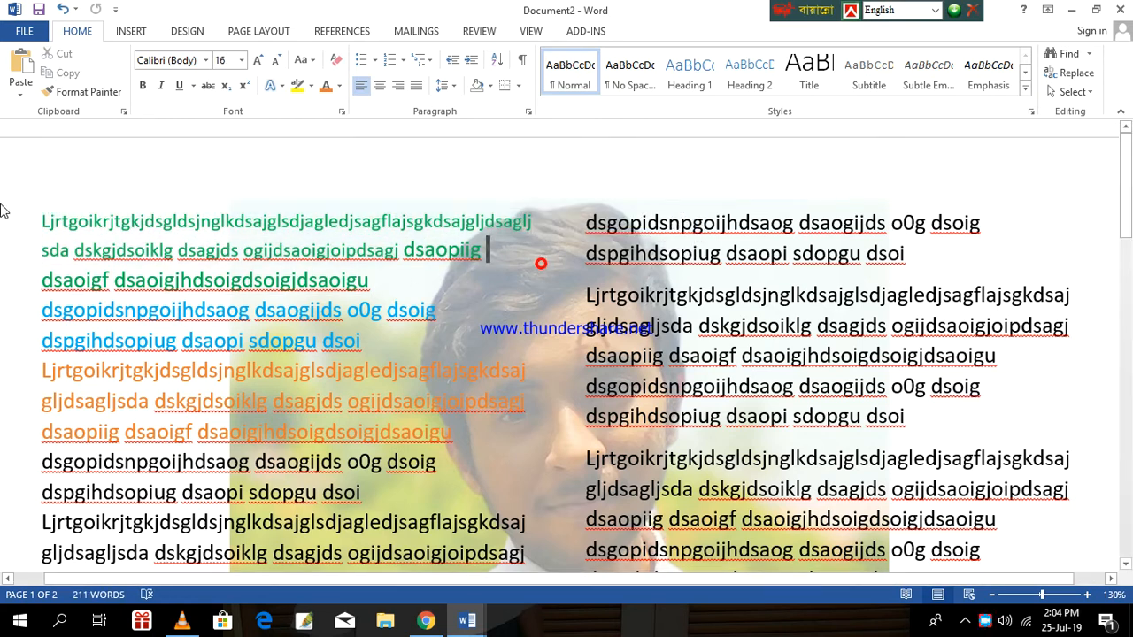
left_click_drag(45, 220, 453, 277)
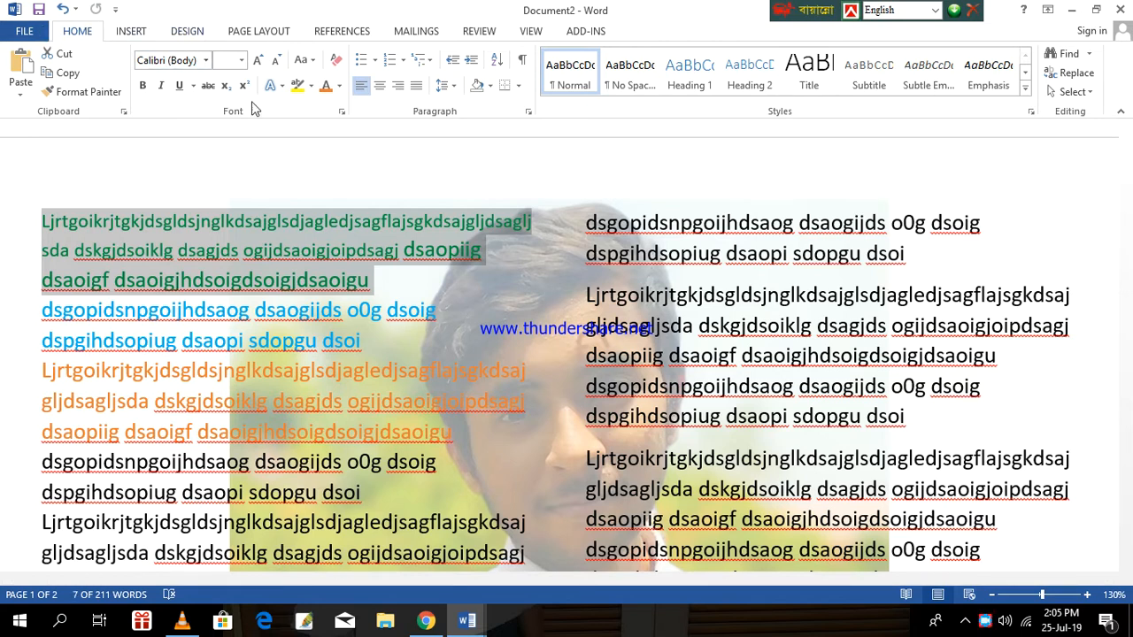
left_click(86, 30)
left_click(142, 87)
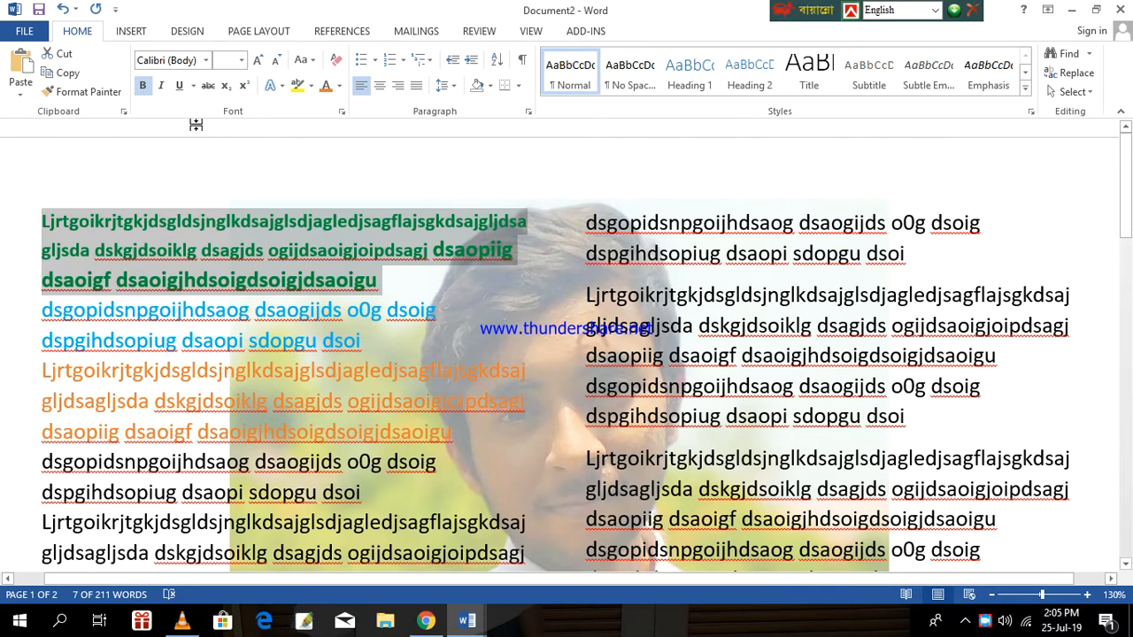
left_click(162, 88)
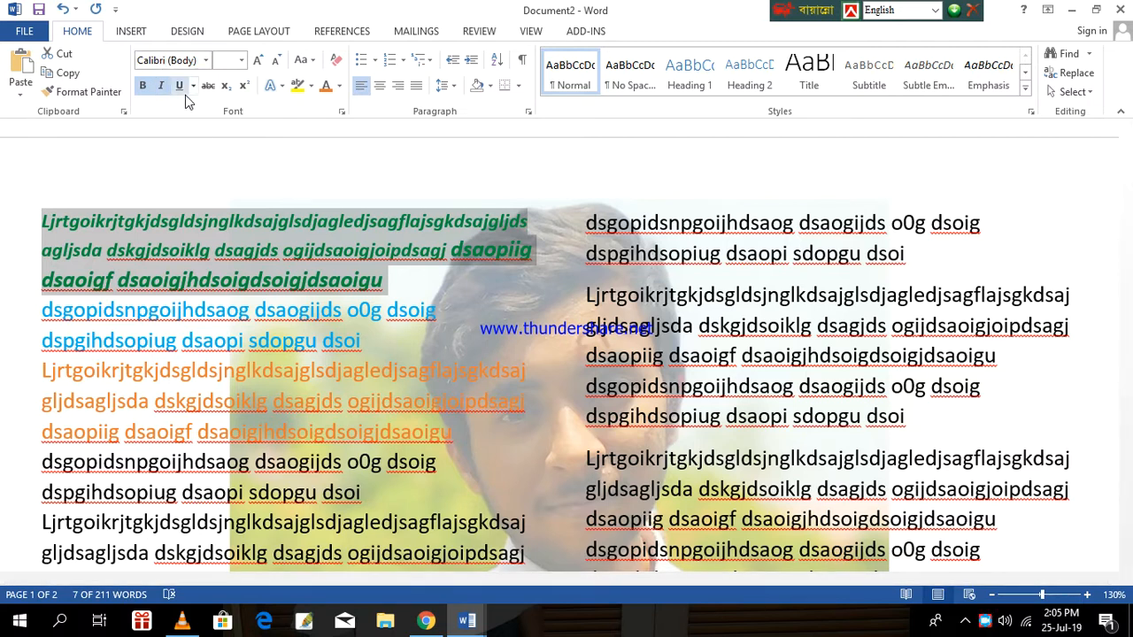
left_click(182, 86)
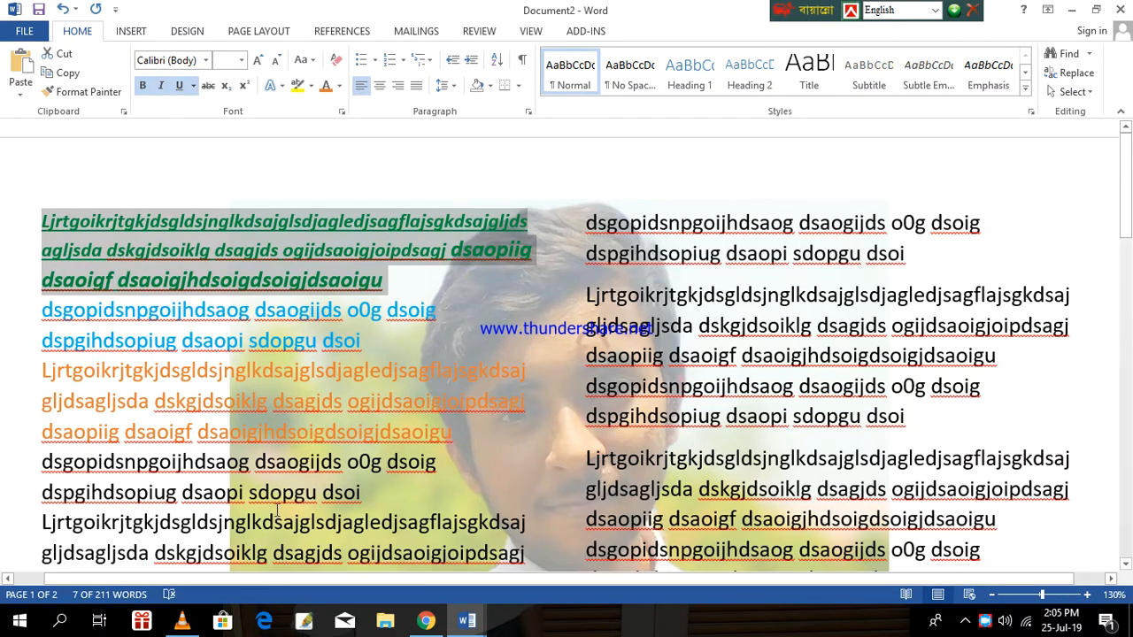
left_click(142, 86)
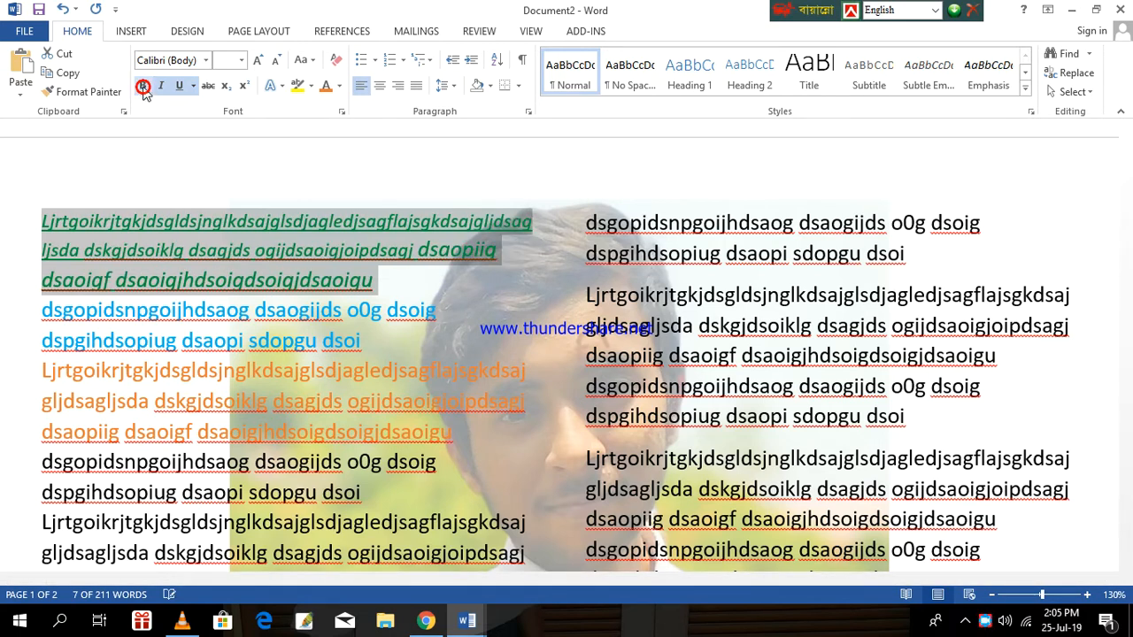
left_click(161, 86)
left_click(177, 85)
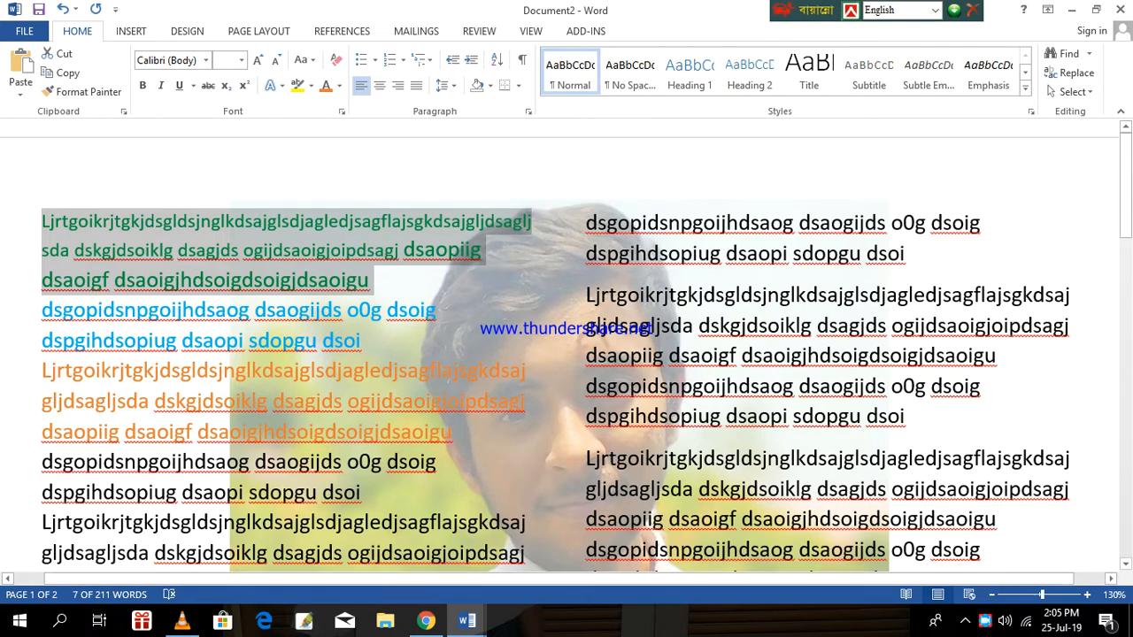
left_click(984, 619)
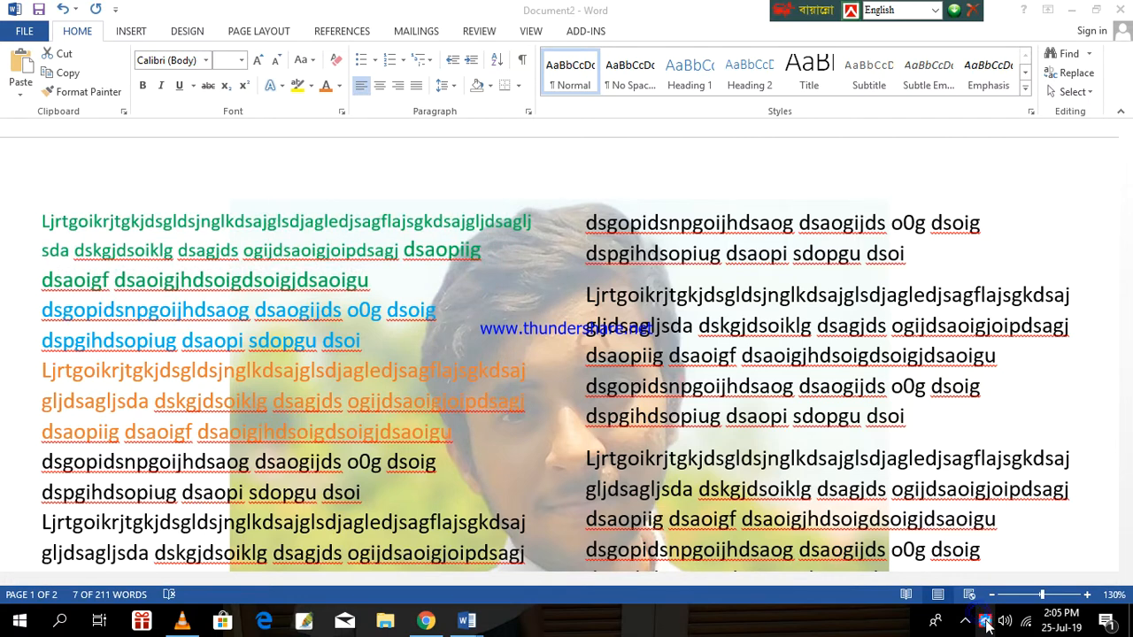